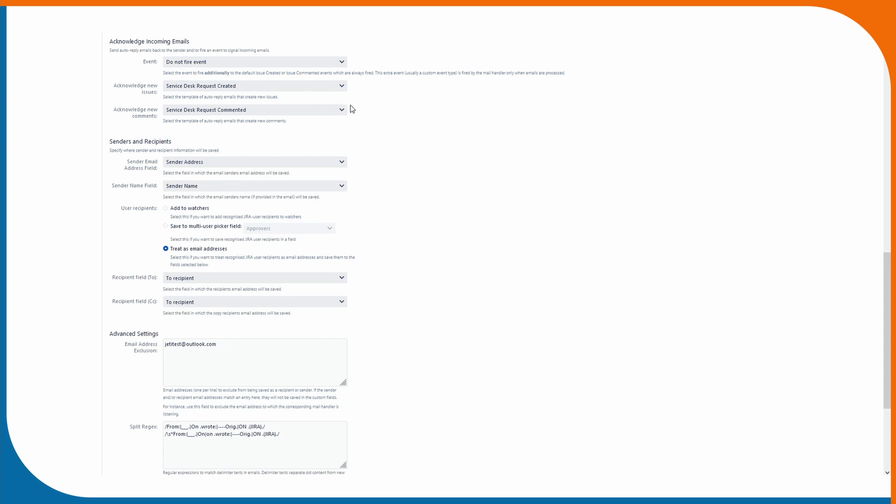
Review the handler's excluded address, split-when-creating-issues option and Jira Mail Strategy settings.
scroll(387, 100, down, 3)
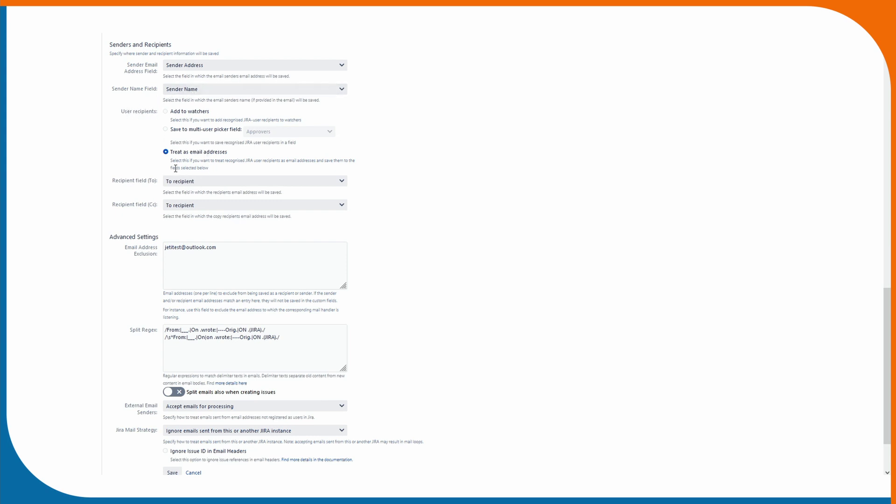
scroll(182, 176, down, 2)
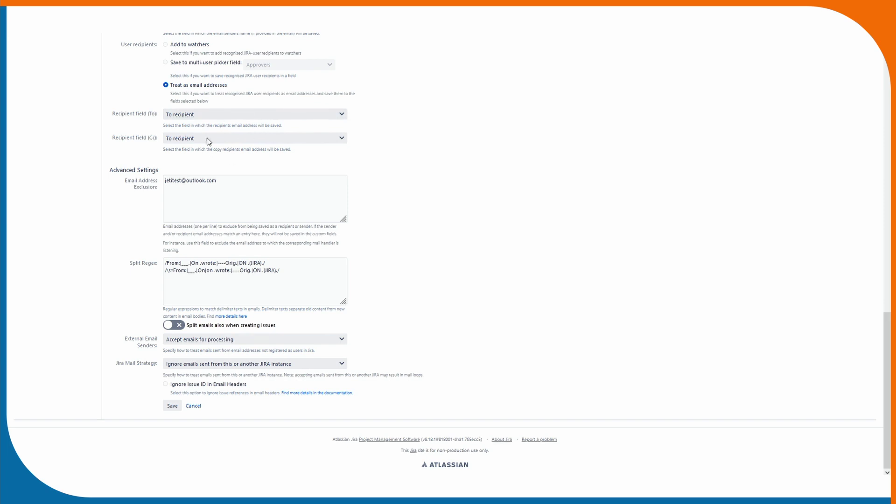
drag(224, 184, 164, 182)
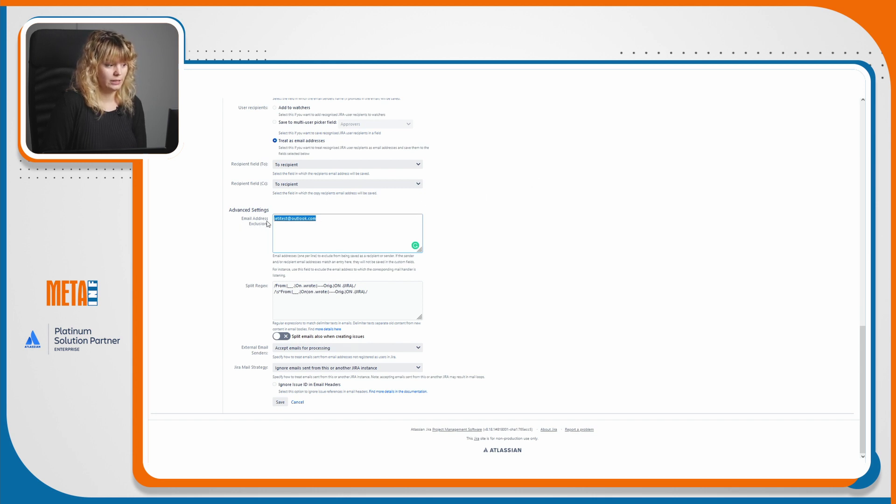
click(312, 224)
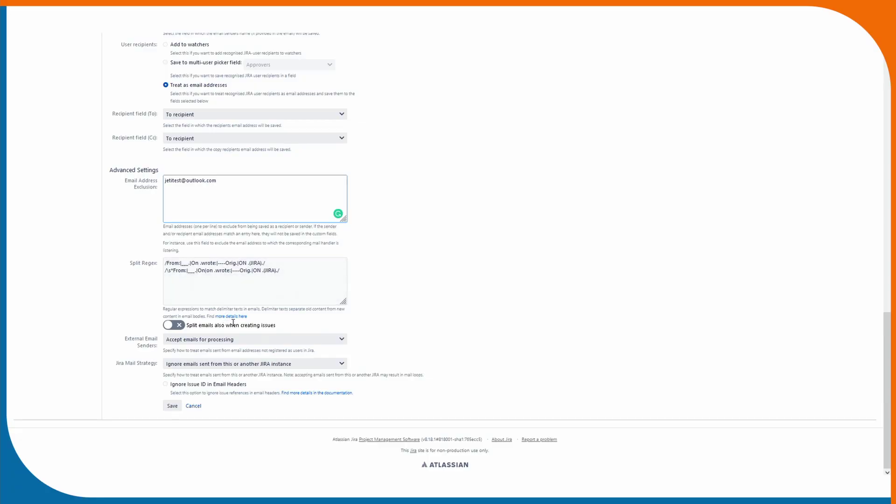
drag(276, 326, 242, 322)
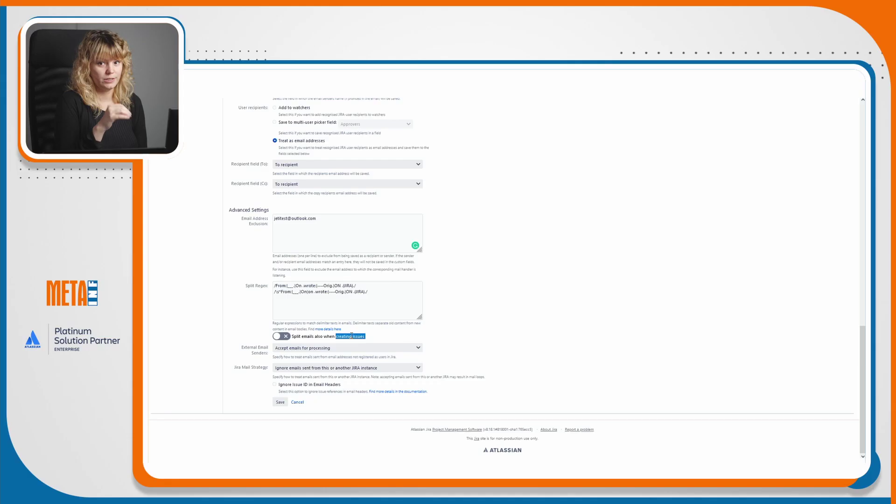
click(237, 353)
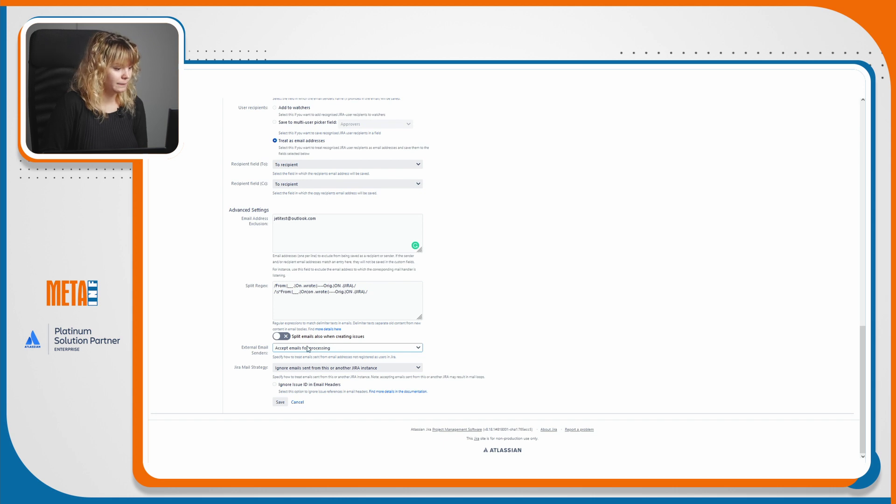
drag(234, 368, 258, 370)
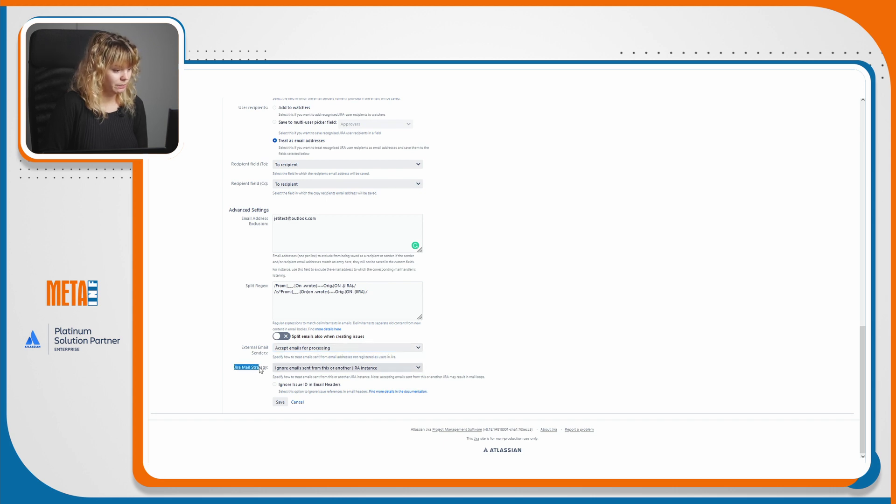
click(260, 369)
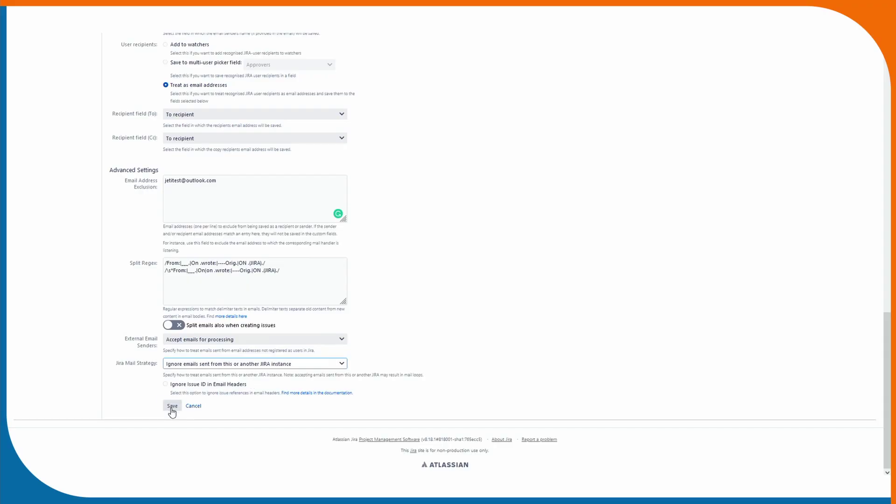
Save the mail handler settings and highlight the Order number line in the Gmail draft.
click(172, 407)
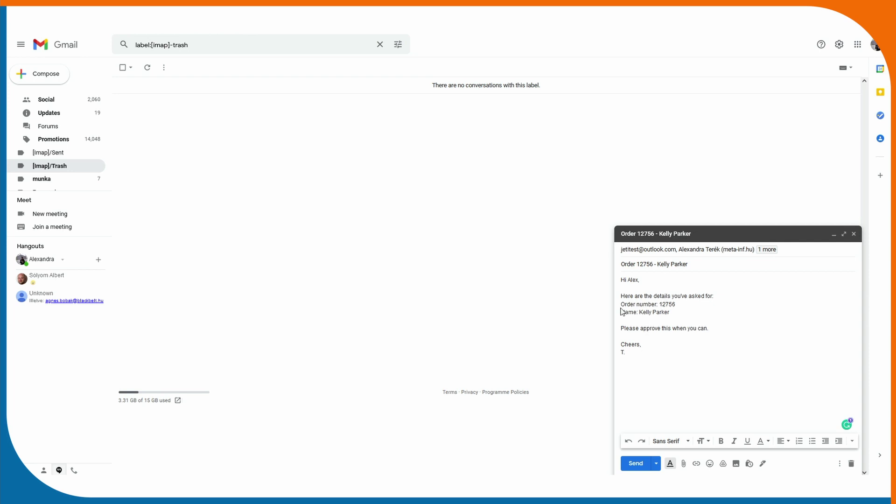
drag(620, 305, 687, 308)
click(687, 307)
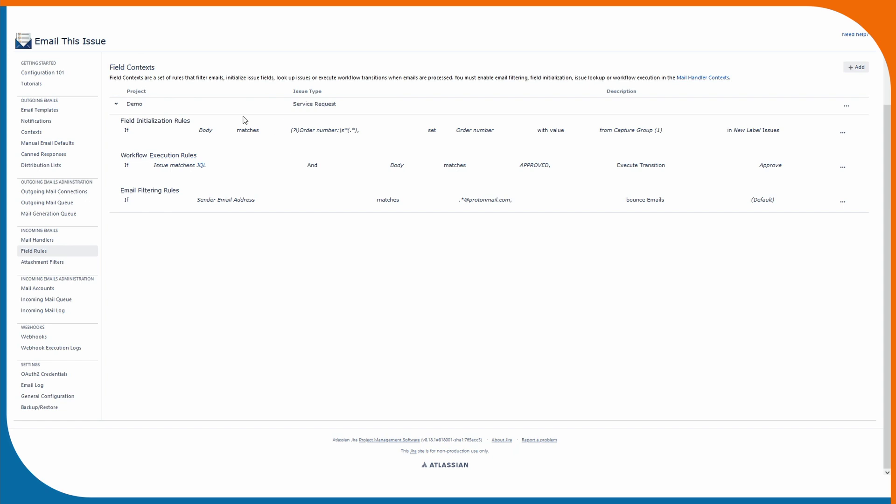
drag(136, 121, 191, 120)
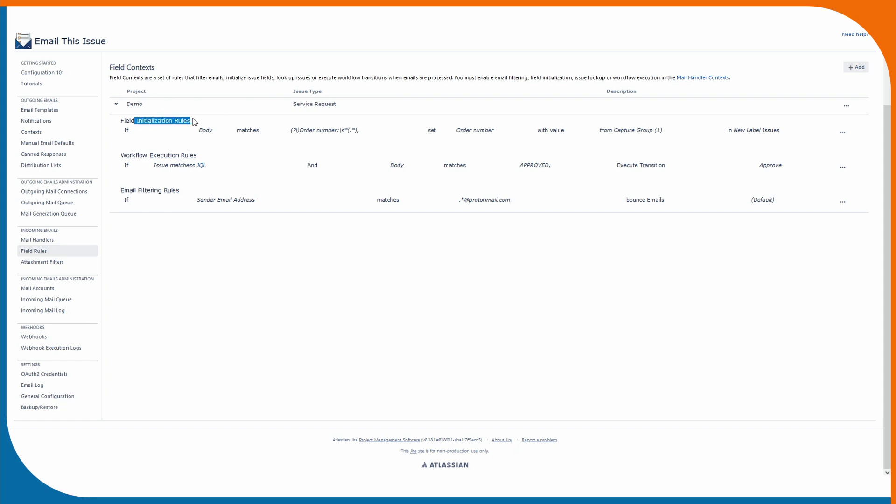
click(194, 121)
drag(494, 133, 458, 133)
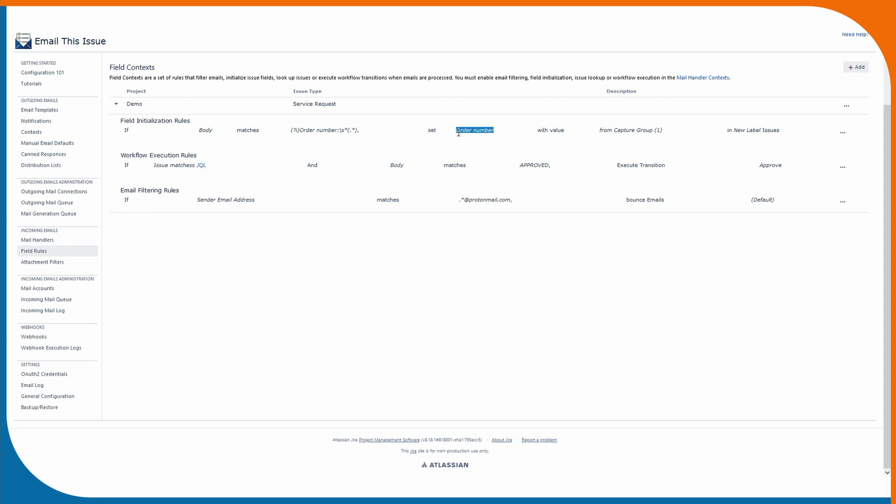
click(489, 131)
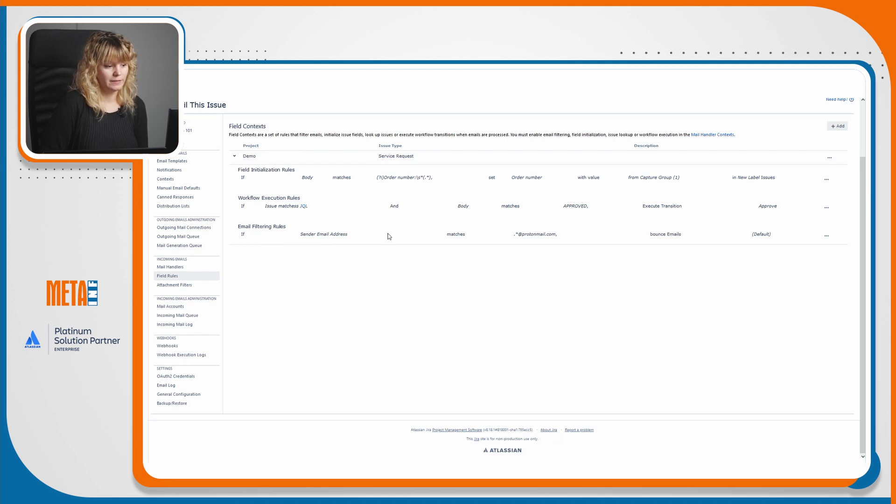
drag(508, 237, 556, 235)
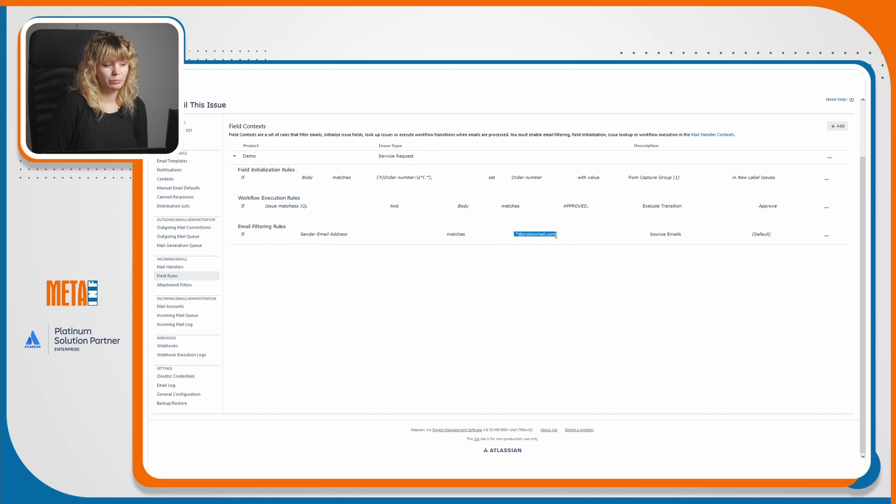
click(555, 235)
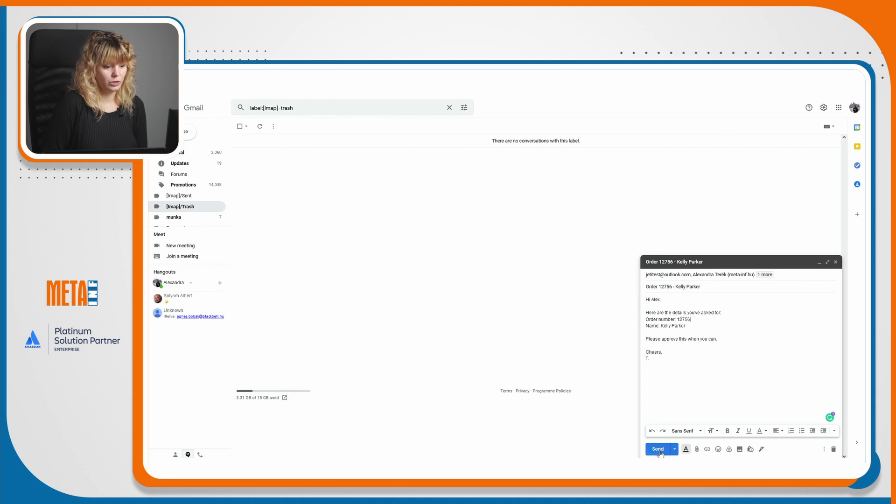
Check the To and Cc recipients and body, then send the order-approval email.
click(691, 274)
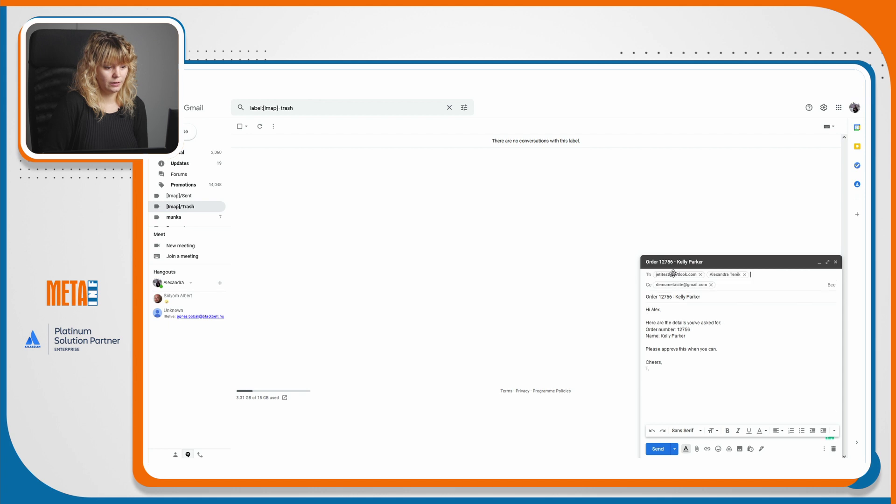
mouse_move(675, 275)
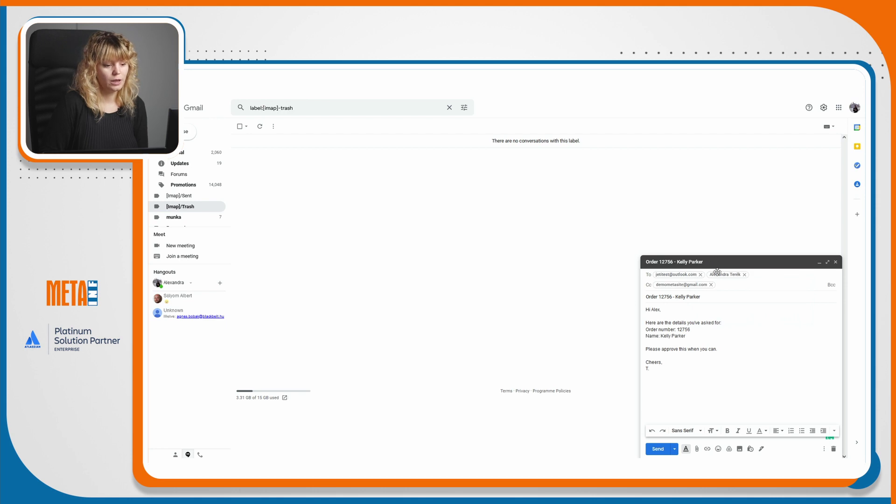
mouse_move(723, 275)
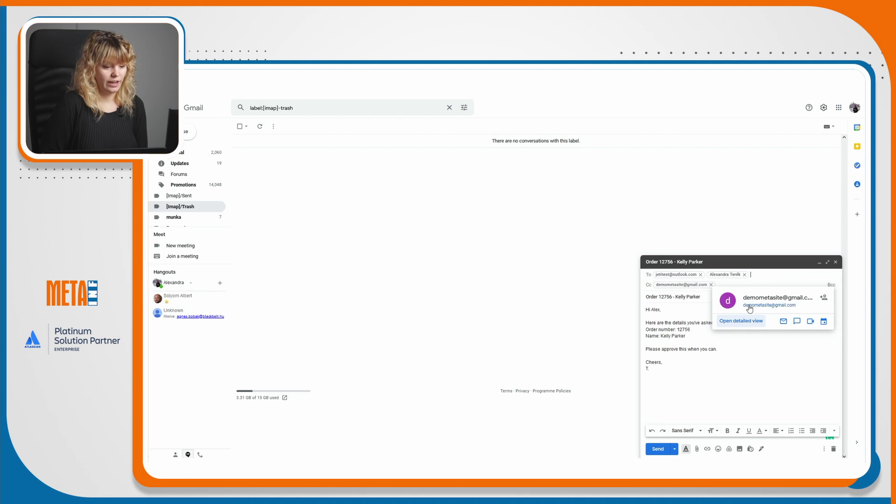
drag(698, 370, 694, 330)
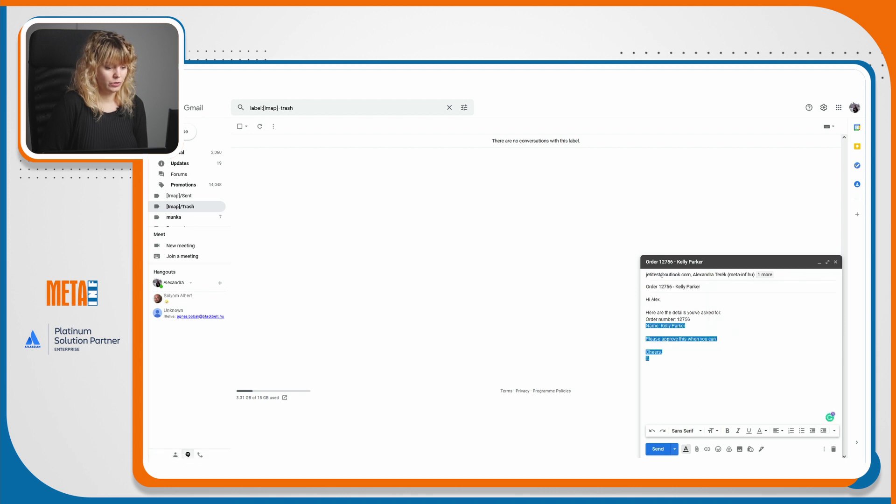
click(688, 387)
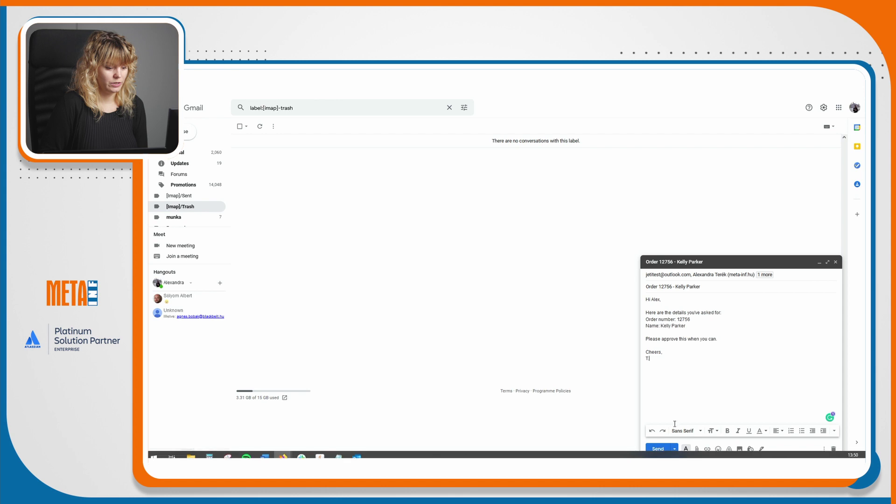
click(660, 449)
click(266, 466)
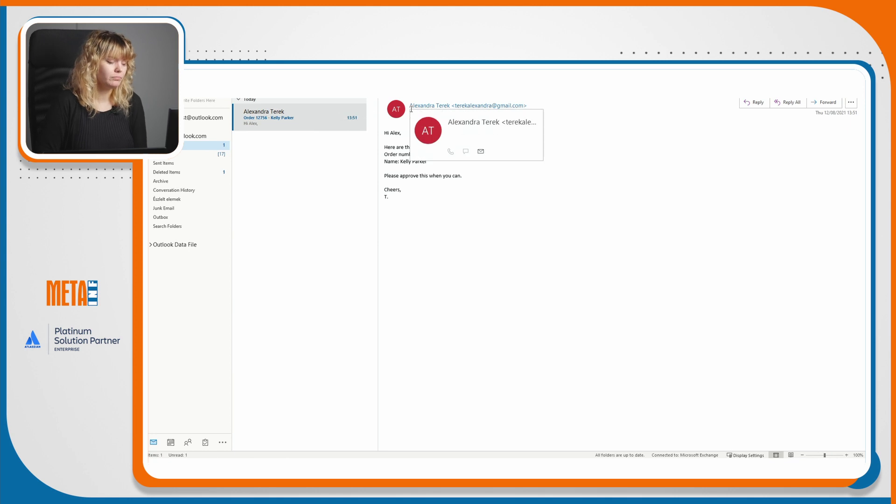
Expand and then dismiss the sender's contact card to read the Outlook message.
click(411, 109)
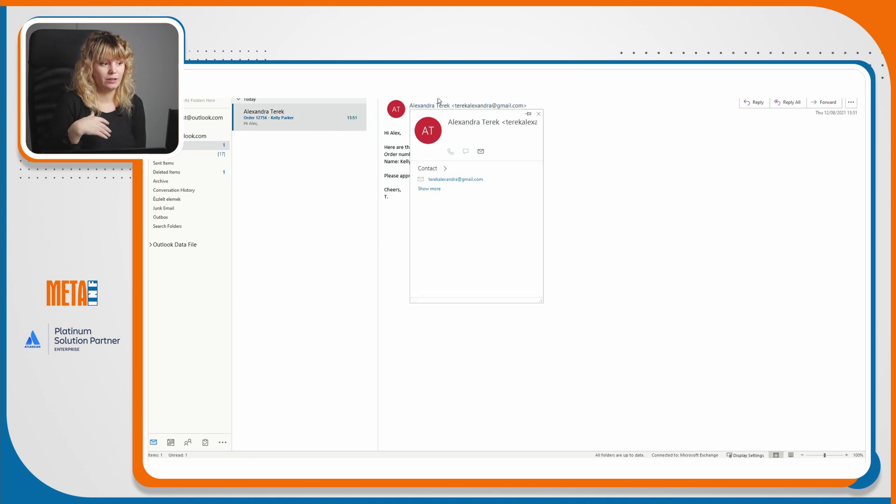
click(665, 167)
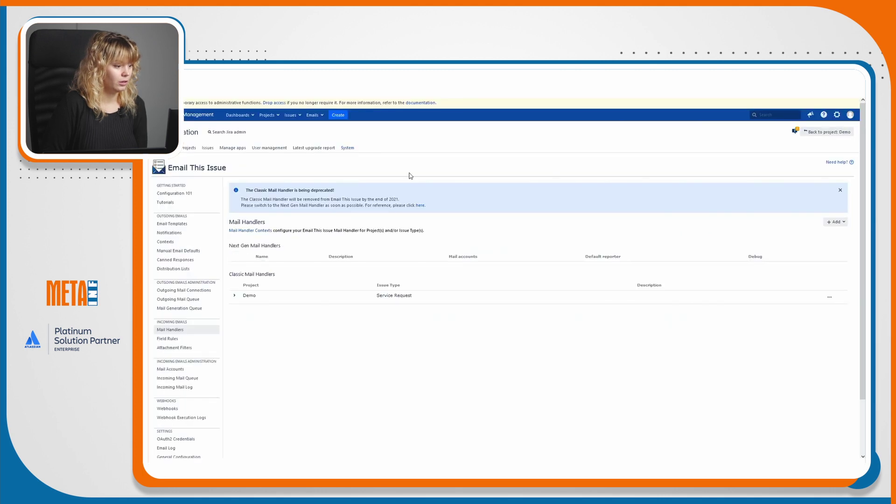
Open the Email log, expand the newest DEMO-58 entry and follow its issue link.
scroll(174, 334, down, 2)
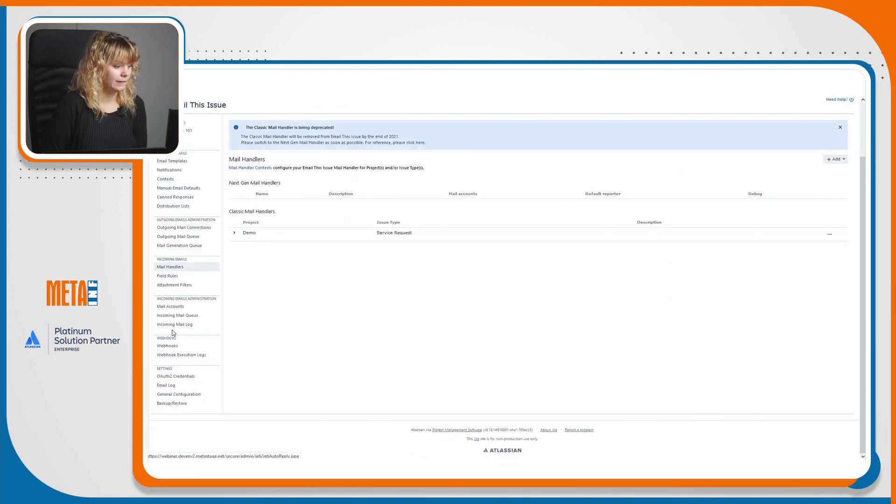
click(173, 386)
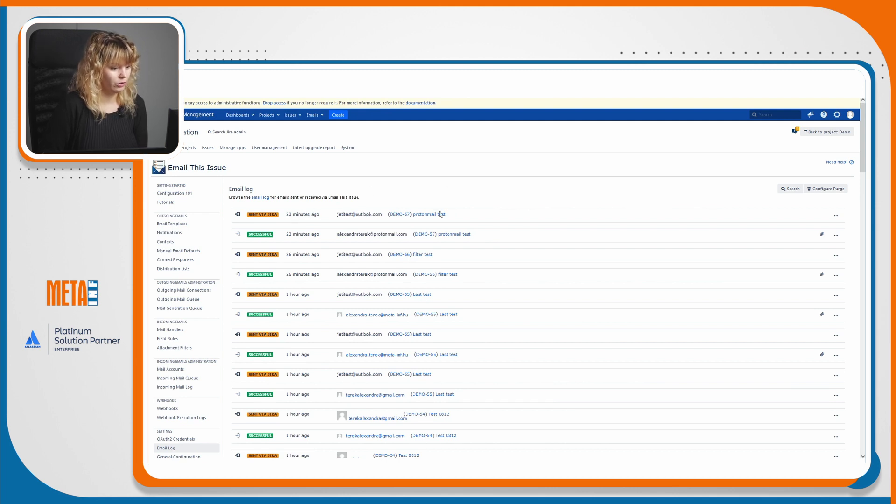
scroll(590, 188, down, 7)
scroll(590, 188, down, 18)
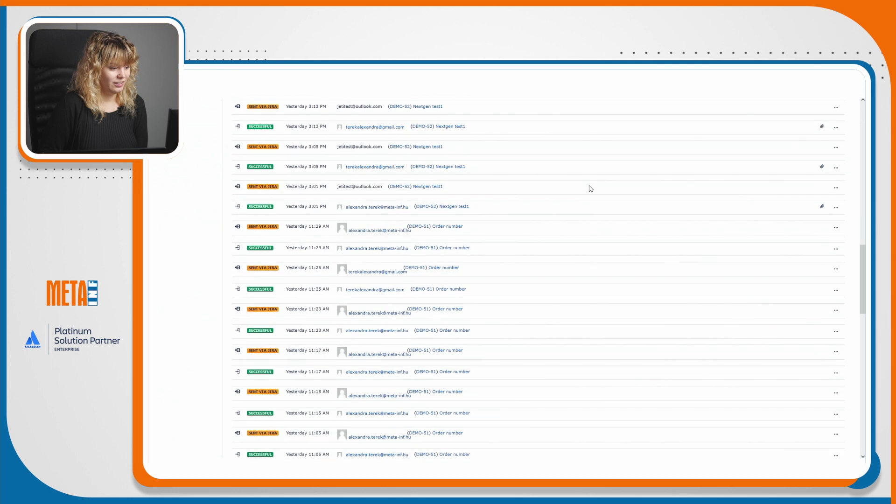
scroll(590, 188, up, 20)
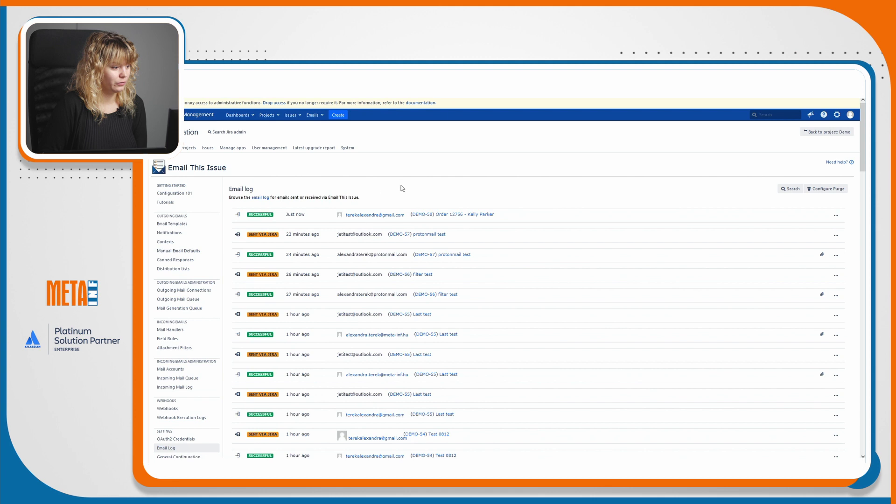
click(289, 221)
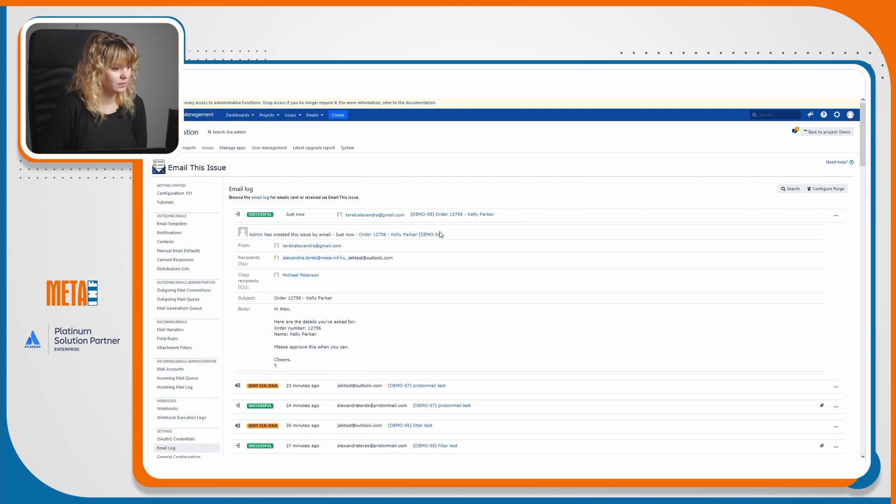
click(420, 215)
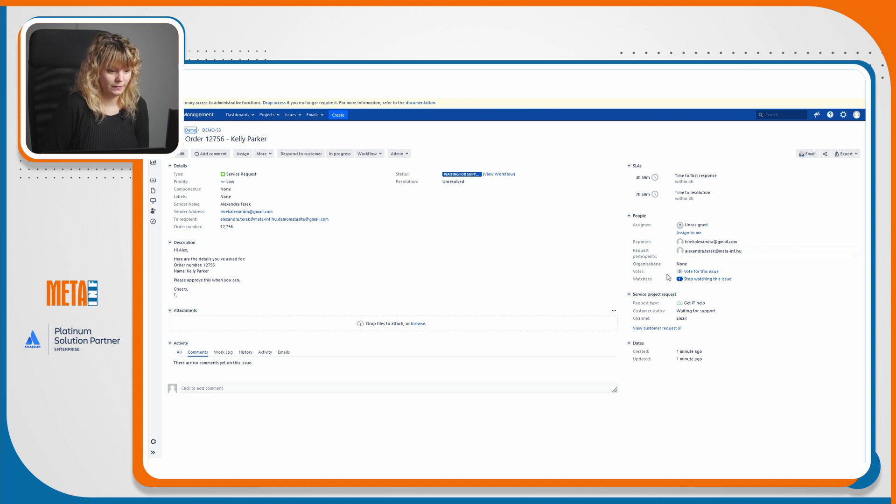
Open the Add Watchers popup from the watchers count in DEMO-58's People panel.
click(680, 280)
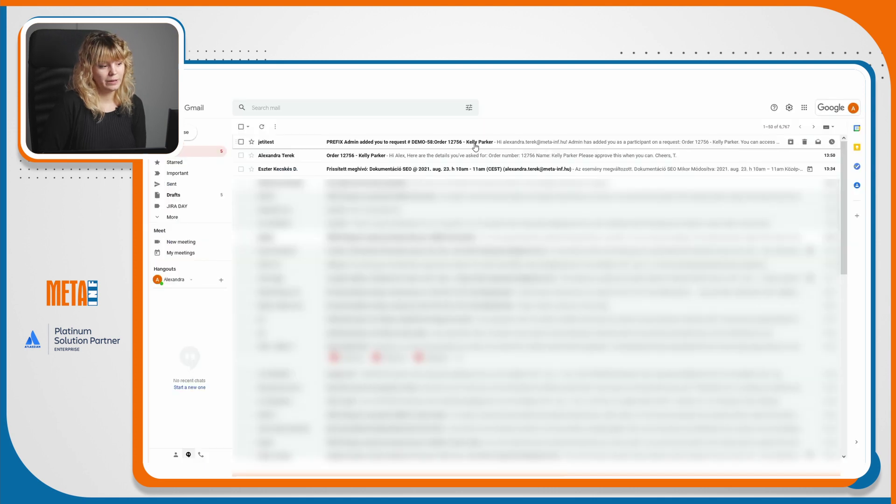
Glance at the participant notification, then open the 'Order 12756' email.
click(475, 147)
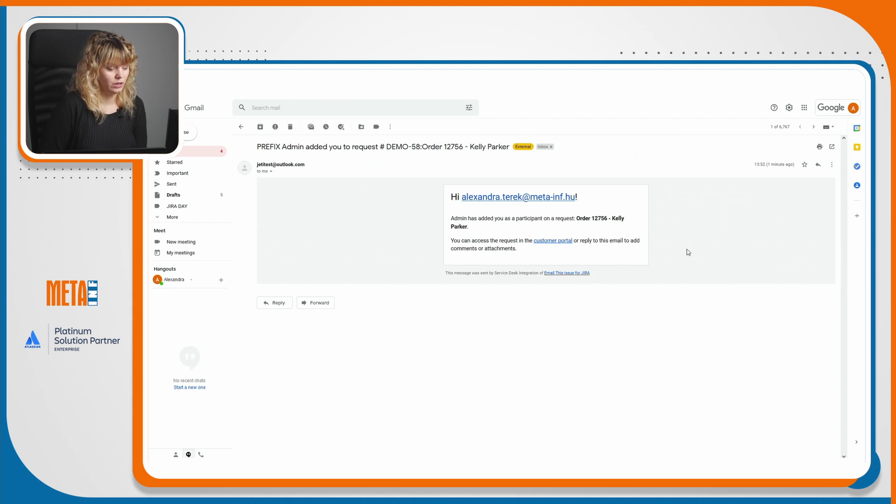
click(212, 152)
click(353, 156)
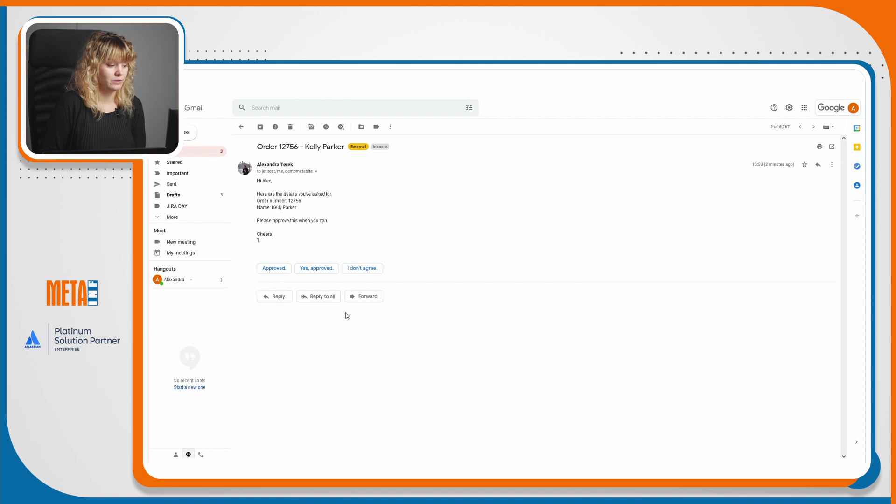
Reply to all with a thanks line and a 'Cheers,' sign-off approving the order.
click(333, 304)
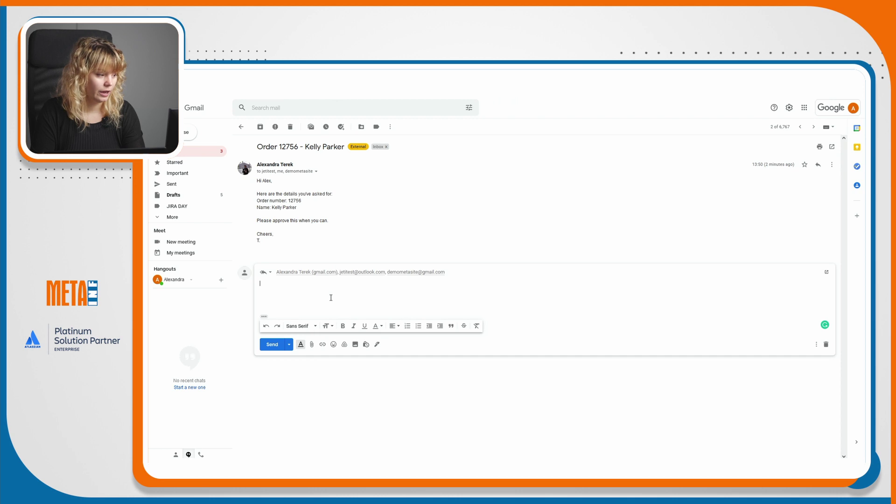
text(Thanks T,)
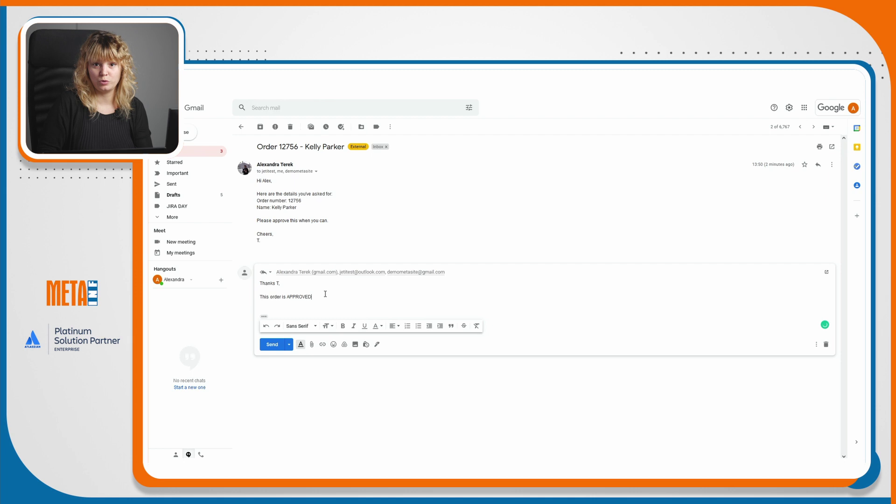
key(Return)
key(Return)
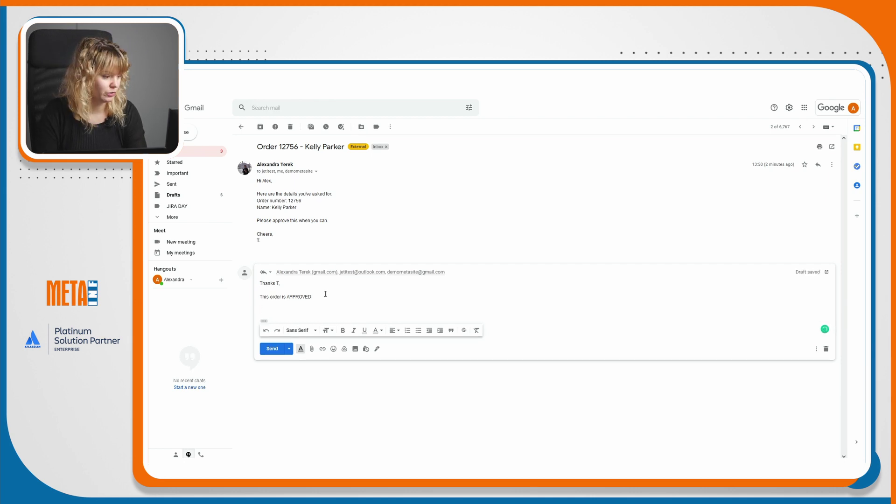
text(Che)
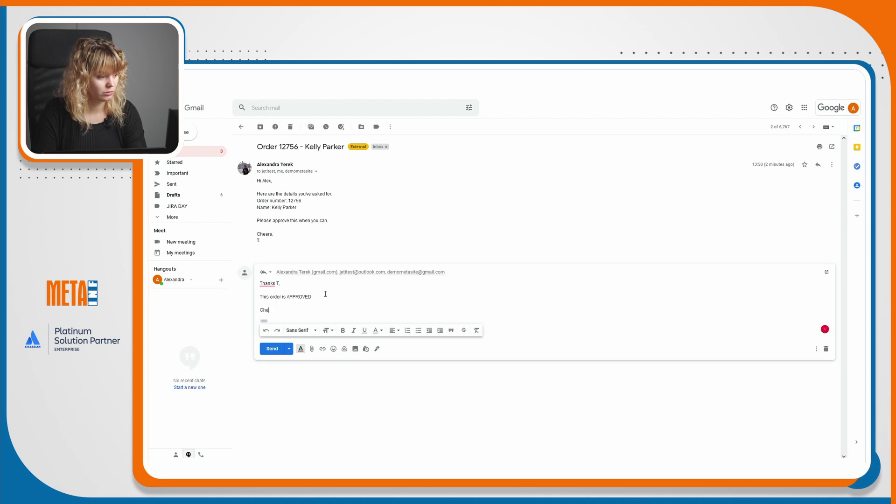
text(ers,)
key(Return)
text(A)
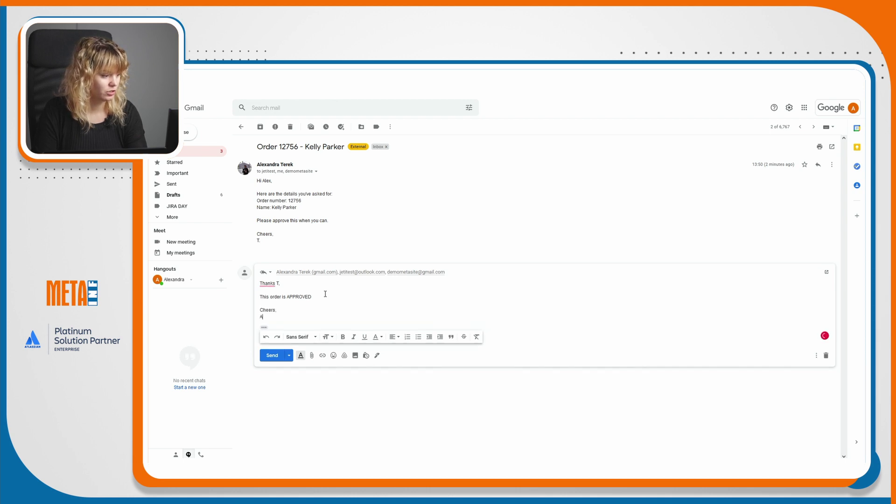
text(.)
click(278, 357)
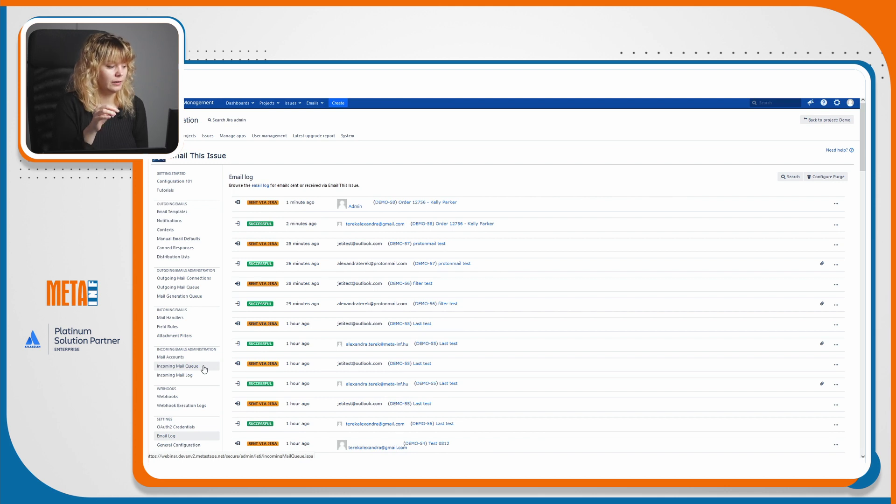
Reload the Email log from the sidebar to show the received DEMO-58 reply.
click(204, 369)
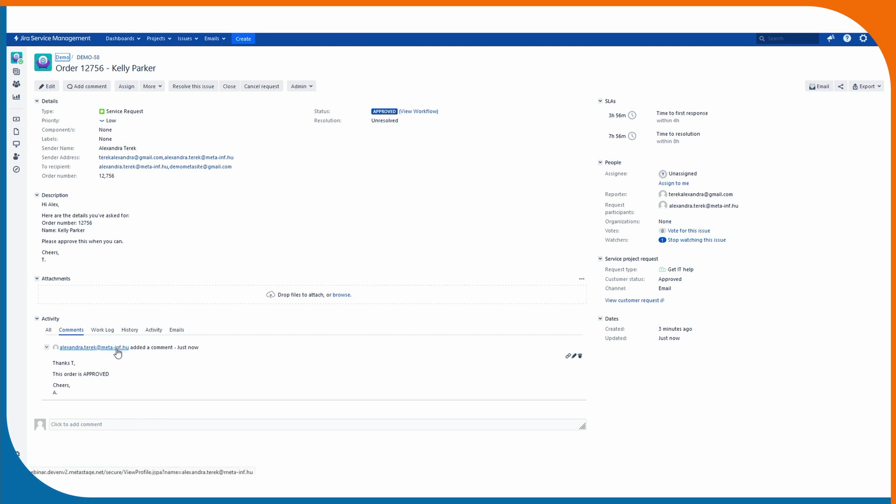
Go to DEMO-58 from the Email log to see its APPROVED status and new comment.
mouse_move(117, 350)
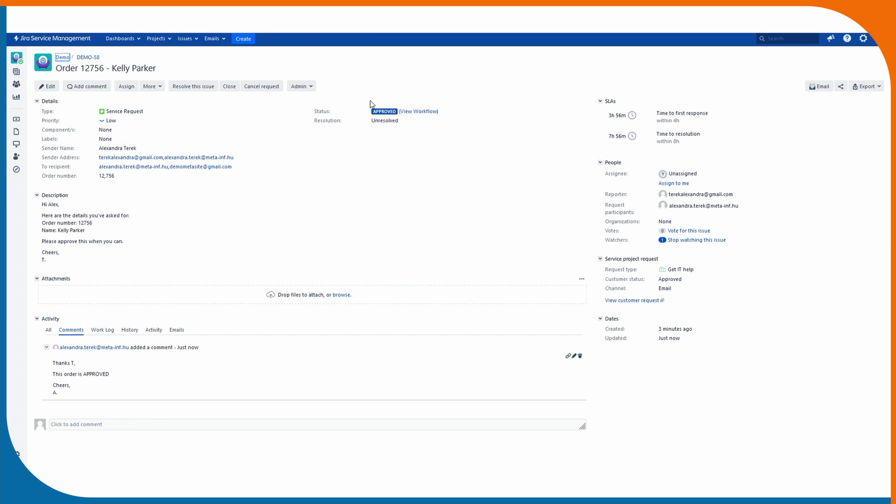
View the DEMO-58 workflow diagram showing APPROVED reached, then close it.
click(431, 111)
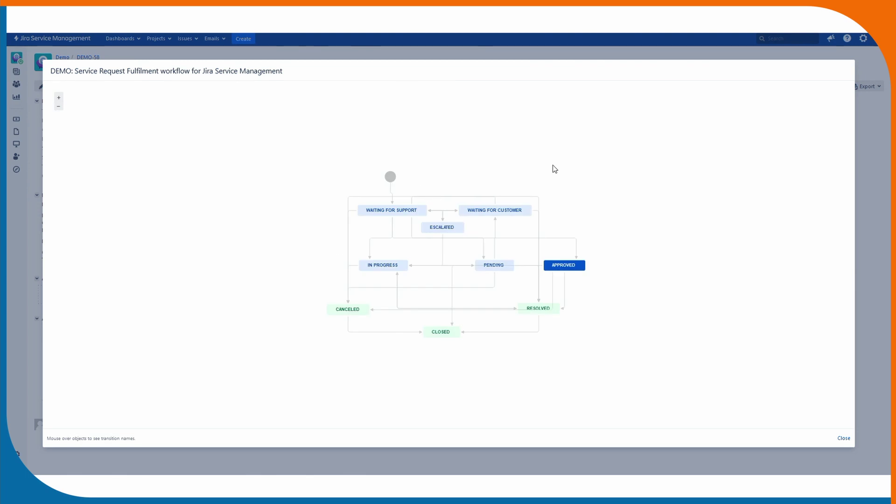
click(844, 438)
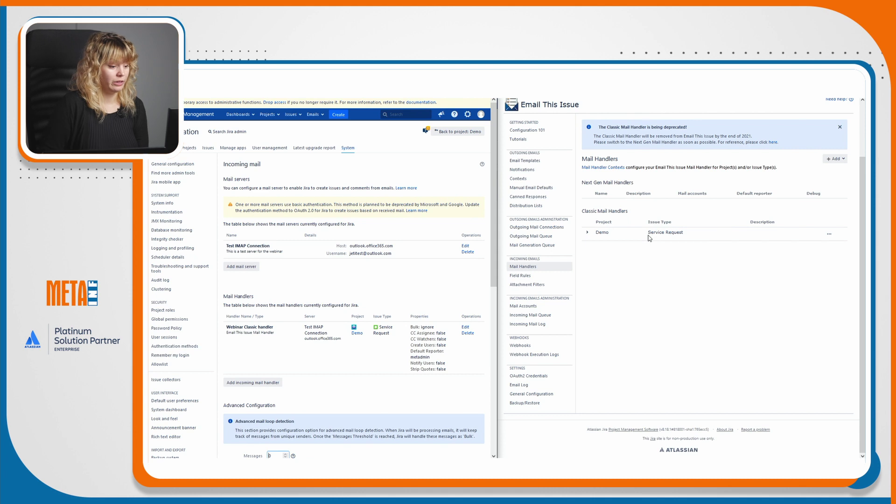
Go to Mail Accounts in the Email This Issue sidebar and start a new account with + Add.
click(540, 308)
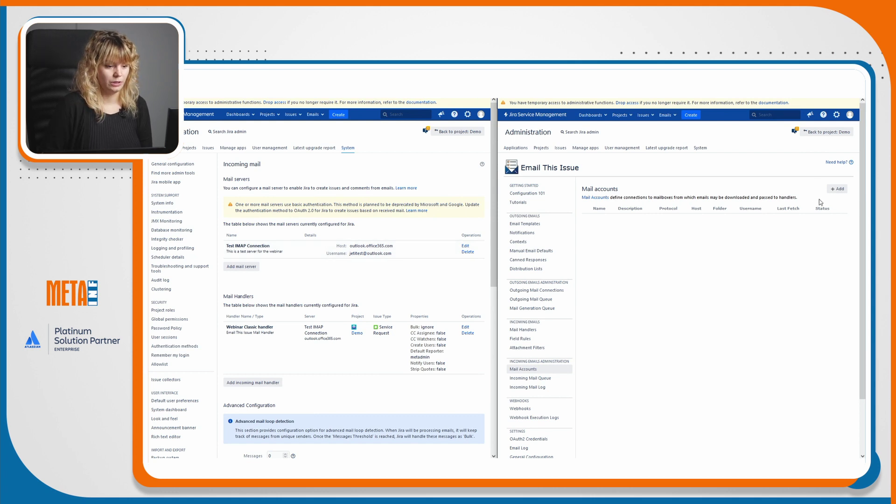
click(838, 188)
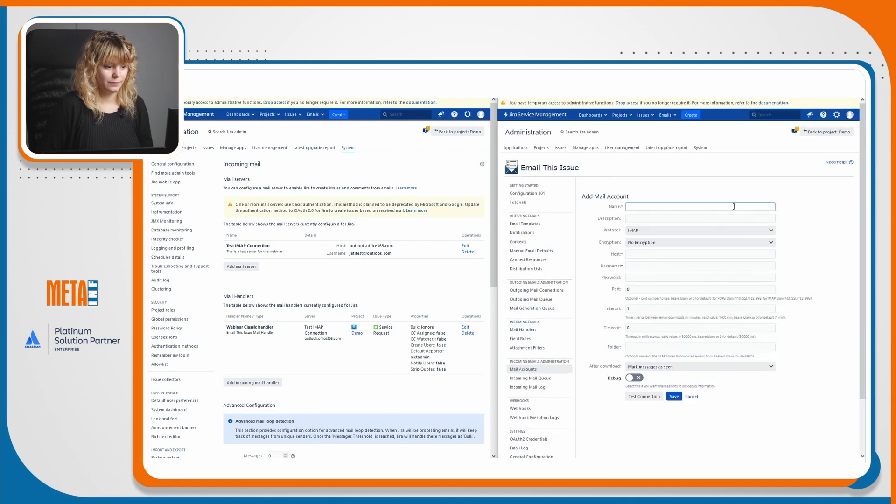
Name the account 'Test IMAP Connection' and pick the webinar test-server description from the suggestions.
text(Test)
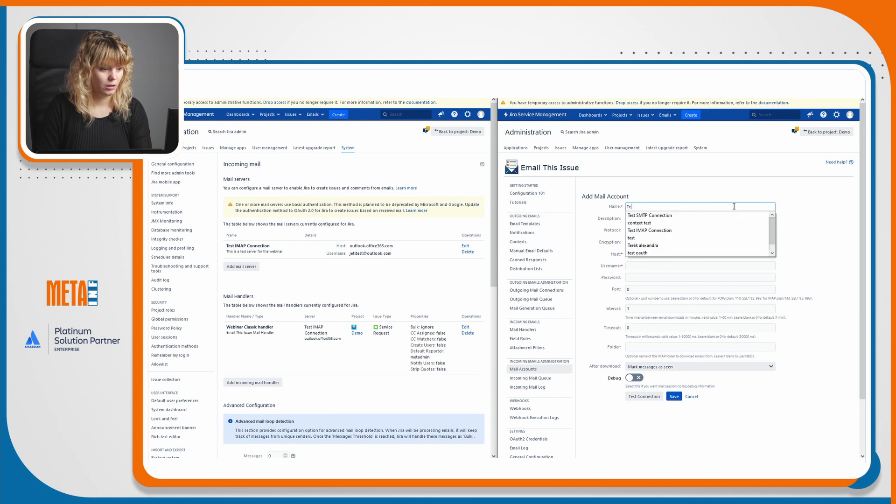
key(Down)
key(Down)
key(Down)
key(Return)
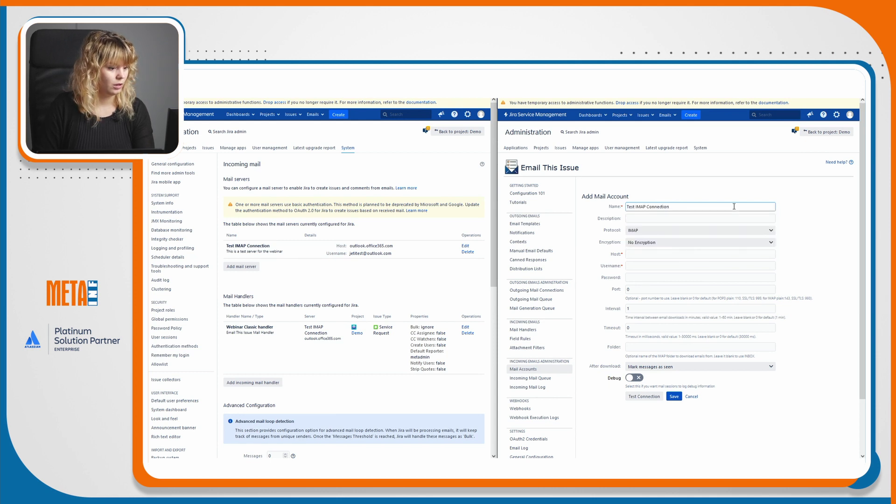
click(722, 219)
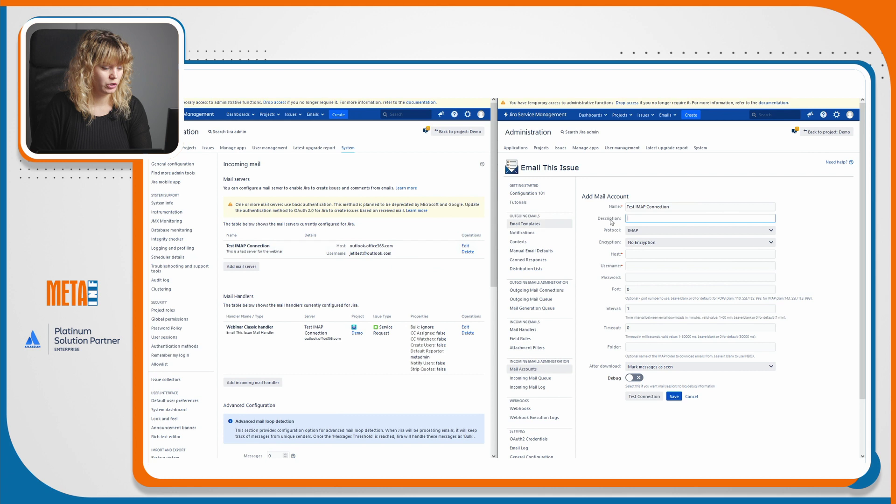
click(672, 220)
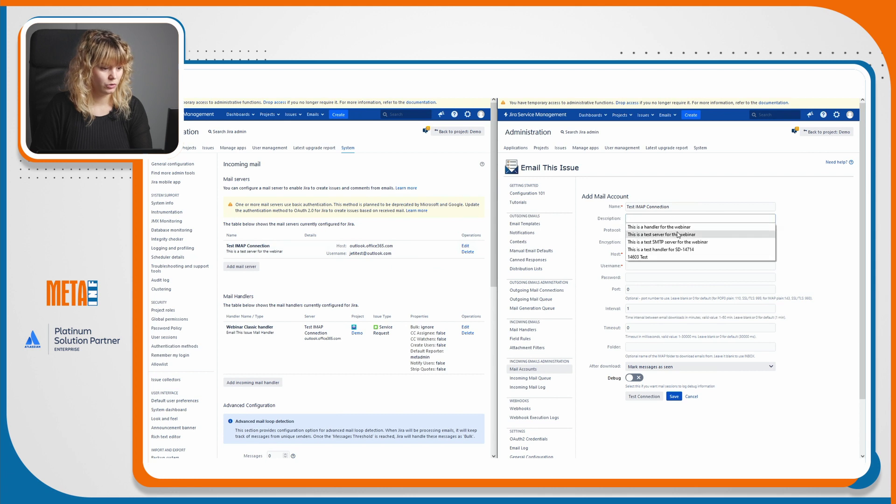
click(678, 235)
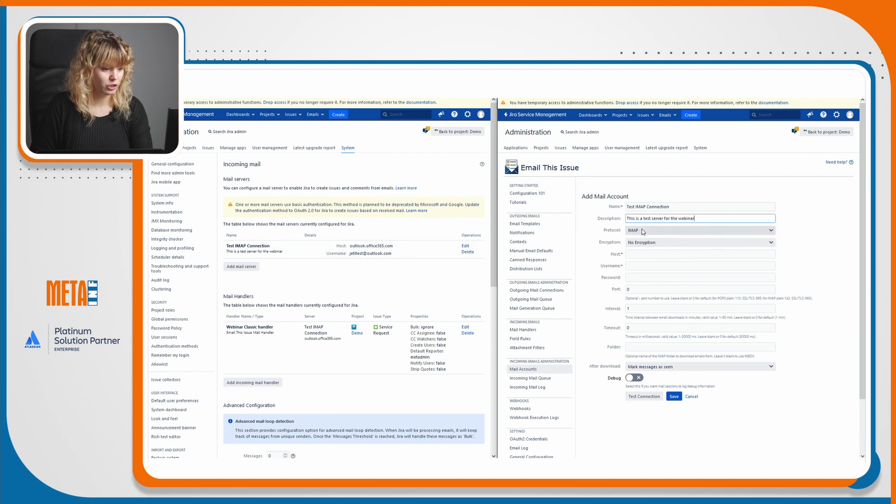
Set encryption to SSL/TLS and host to outlook.office365.com.
click(643, 242)
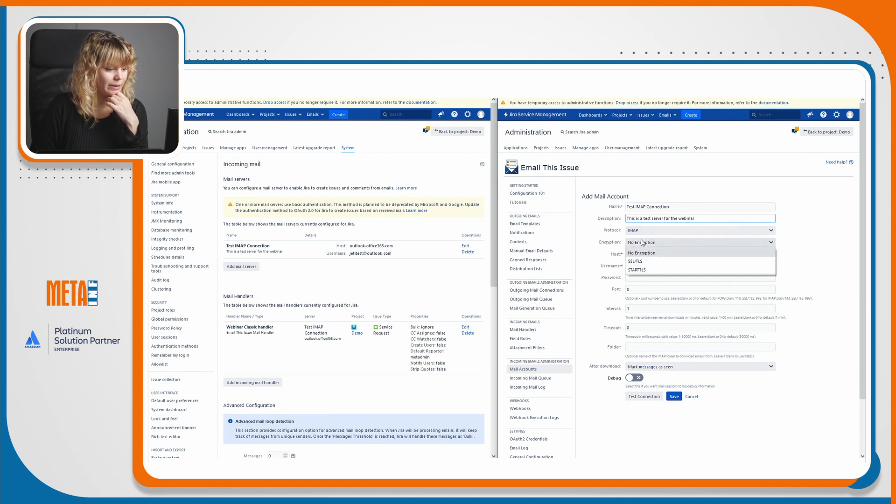
click(645, 261)
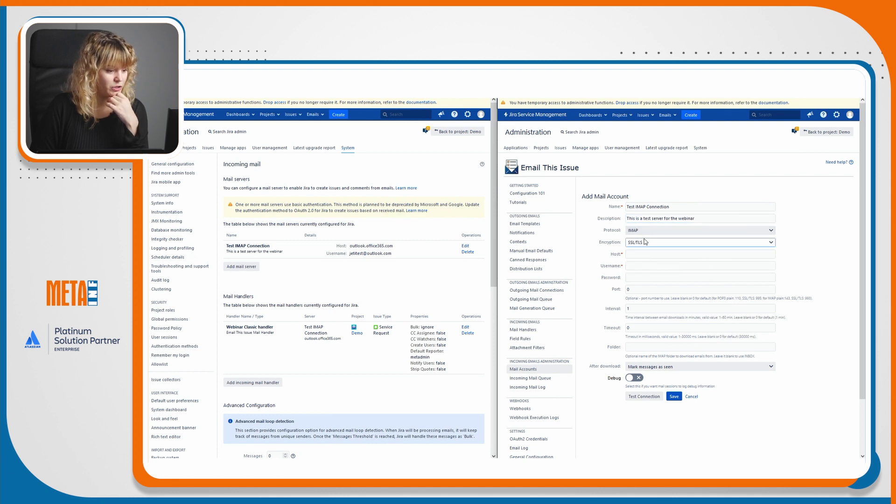
click(643, 254)
text(out)
key(Down)
key(Return)
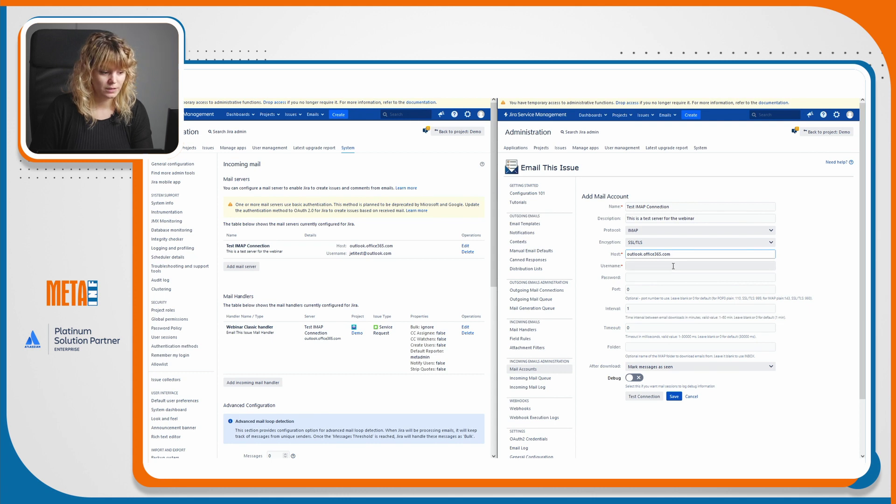
click(648, 264)
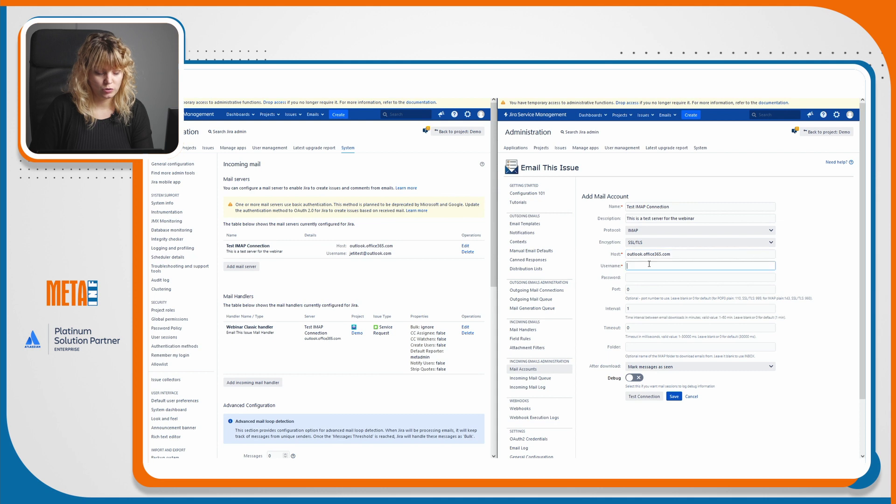
Enter the suggested mailbox address as the username and type the account password.
text(jetite)
key(Down)
key(Return)
click(655, 279)
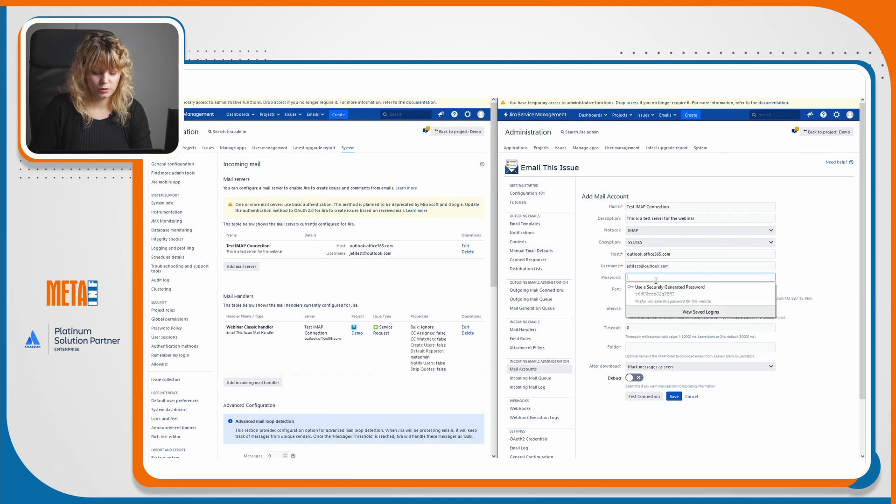
text(aa)
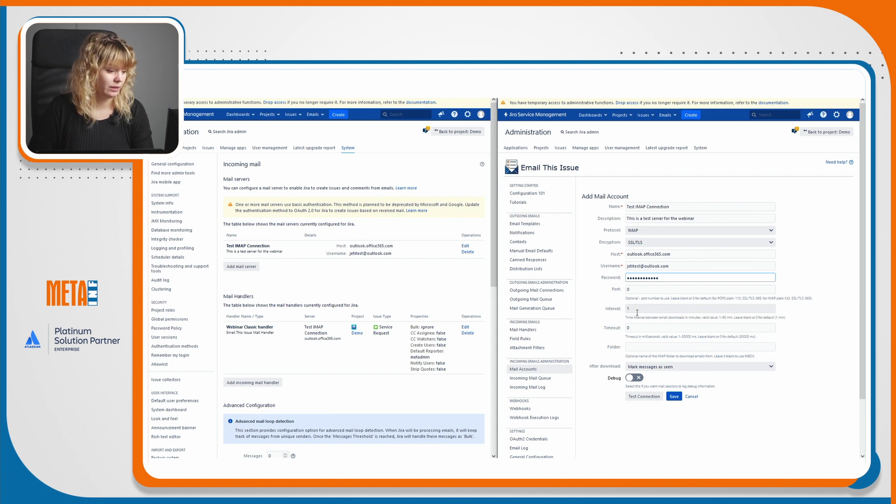
click(639, 347)
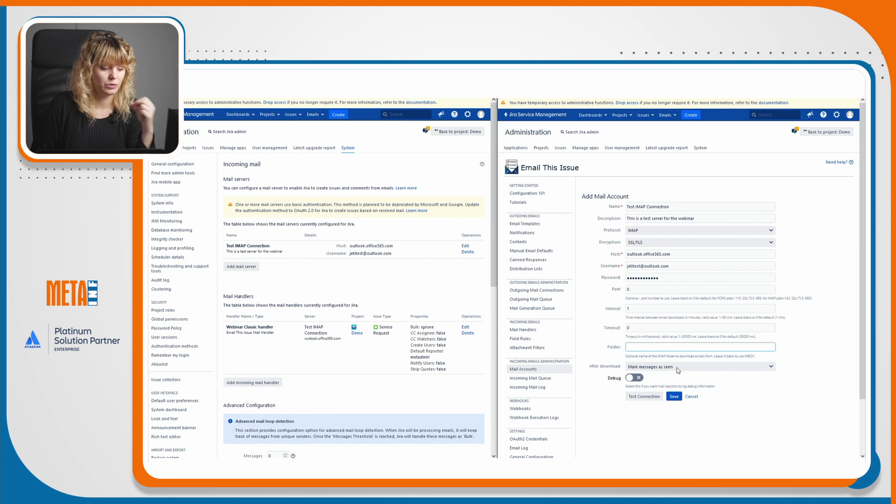
scroll(708, 345, down, 2)
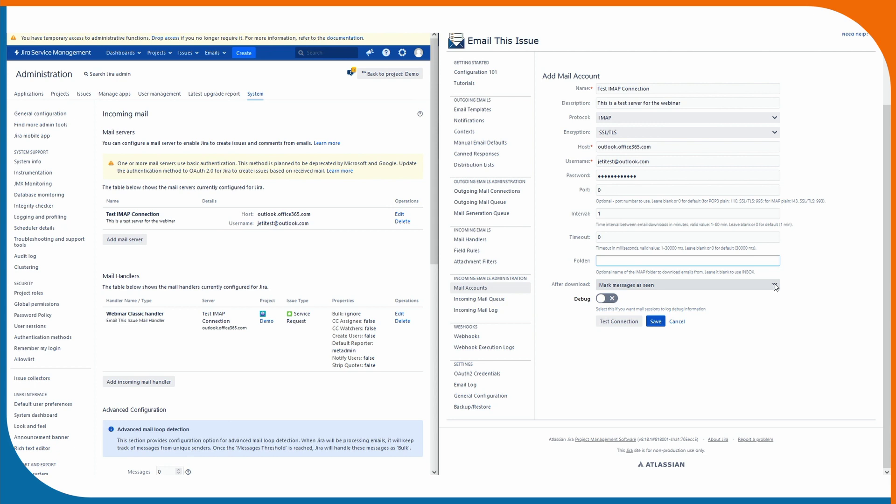
Keep After download as 'Mark messages as seen' and switch Debug on.
click(775, 285)
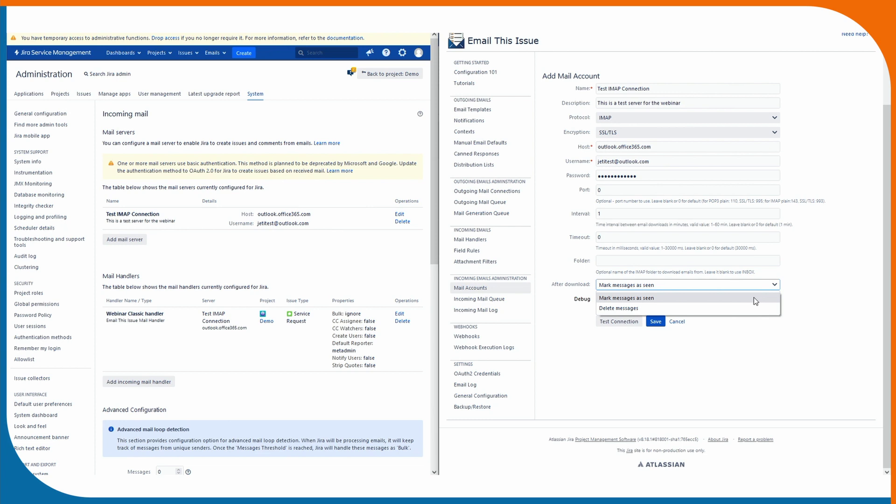
click(754, 298)
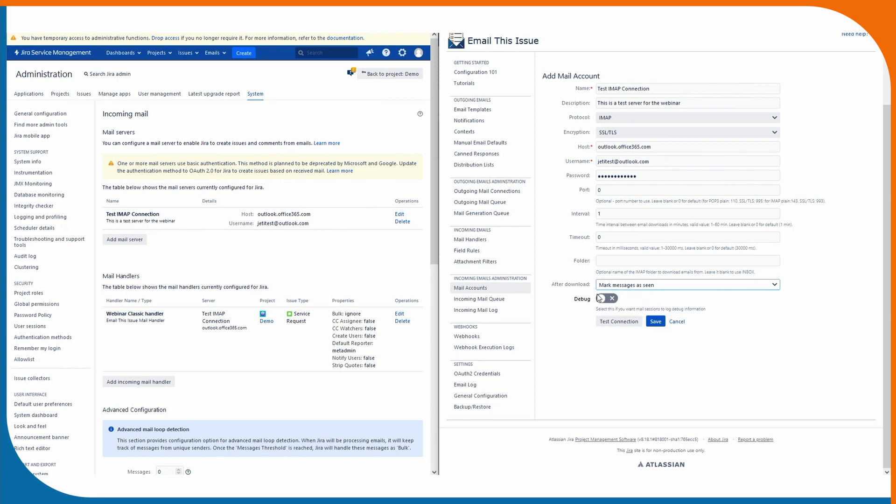
click(608, 299)
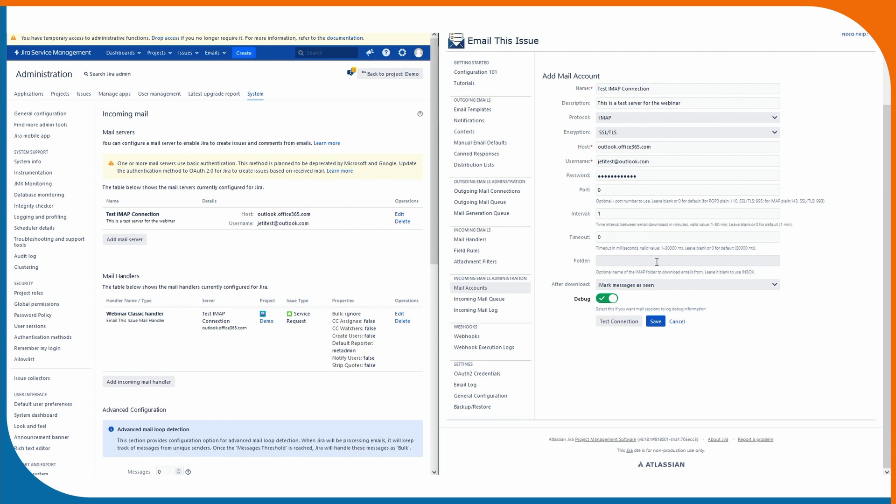
Test the connection, then save the account without storing the password in the browser.
click(610, 324)
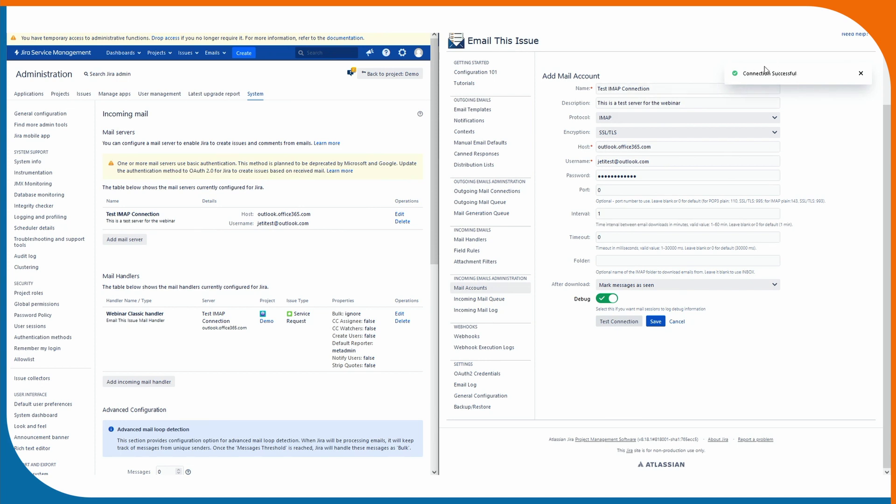
click(655, 321)
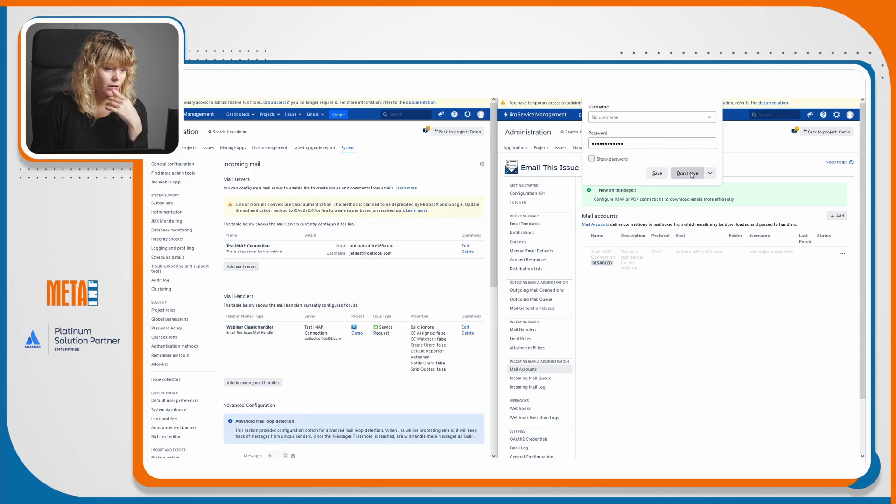
click(673, 125)
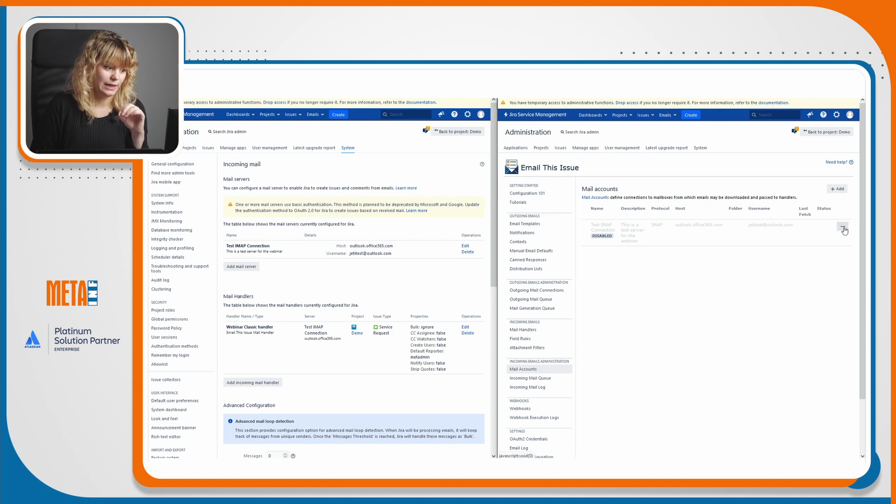
Enable Test IMAP Connection from its '...' menu, then go to Mail Handlers.
click(843, 228)
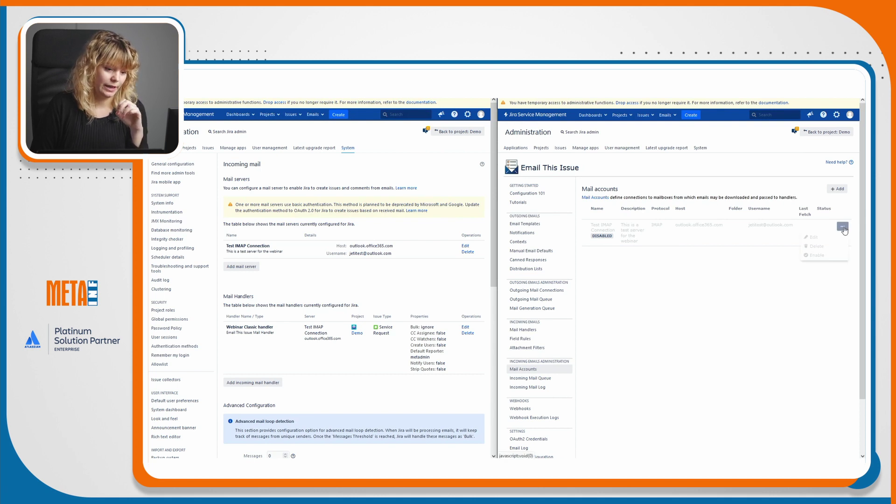
click(829, 257)
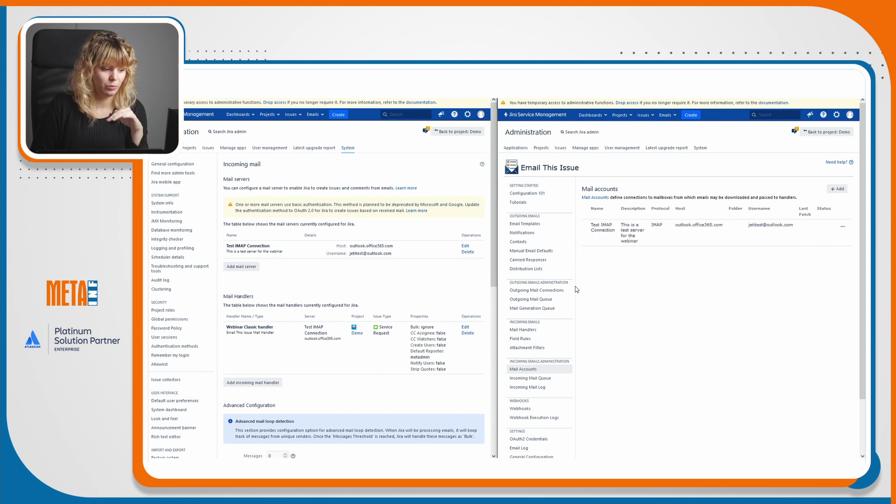
click(542, 330)
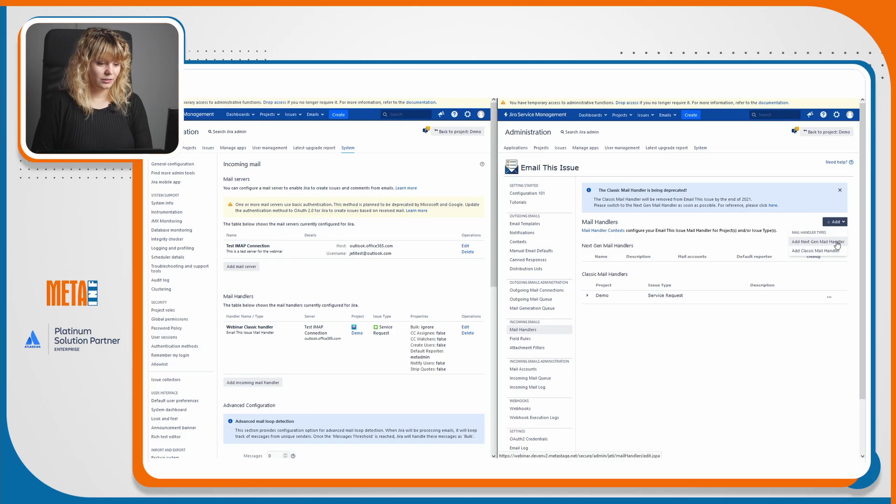
Add a Next Gen handler 'Next-Gen handler' using Test IMAP Connection, default reporter Admin.
click(836, 242)
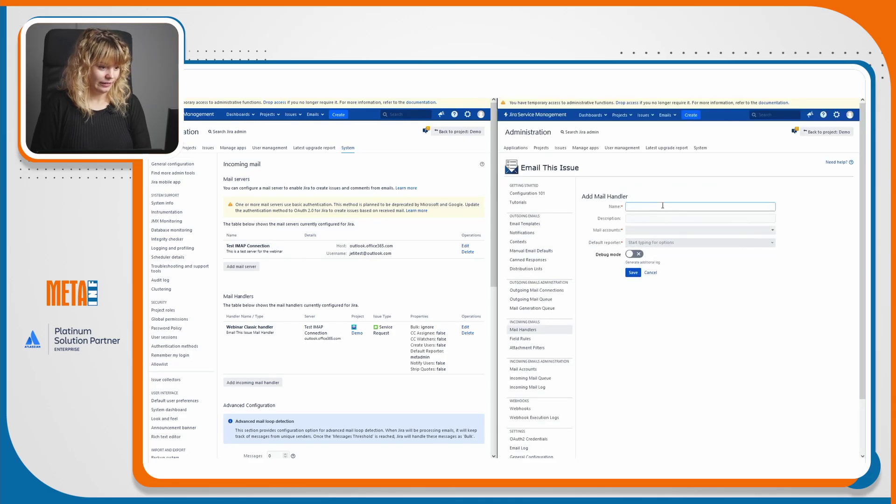
click(663, 206)
click(664, 213)
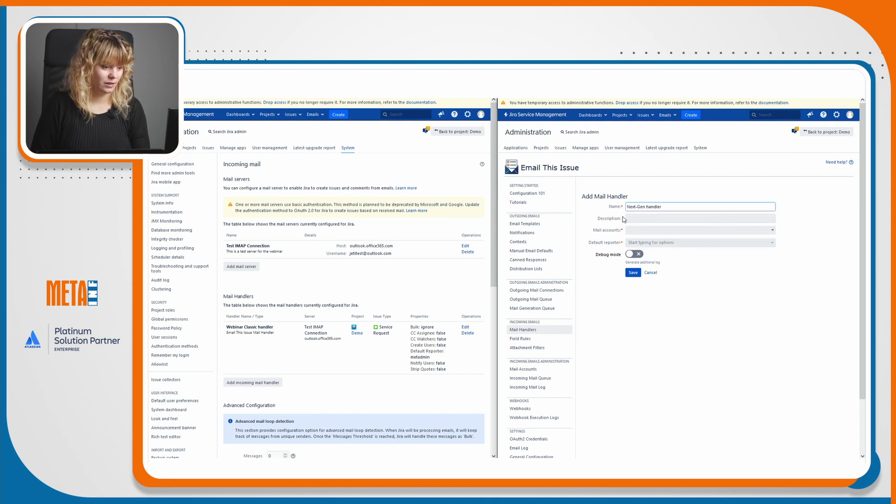
click(655, 231)
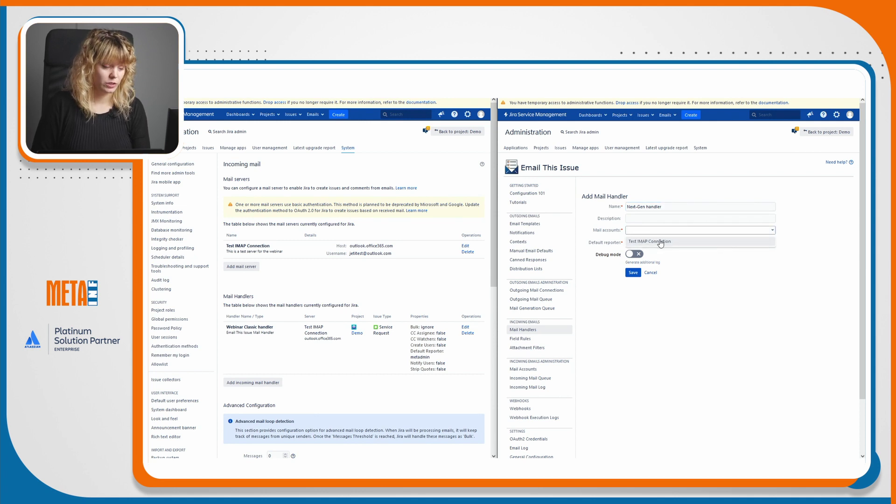
click(661, 242)
click(657, 243)
text(metad)
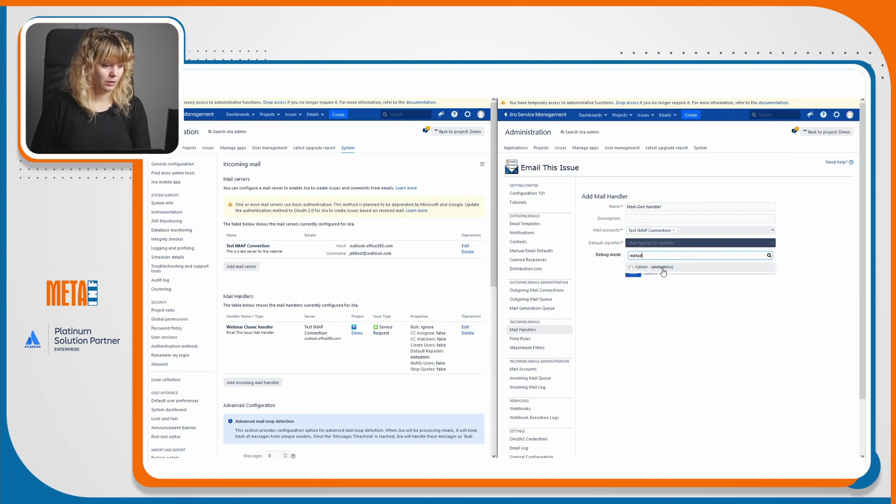
click(662, 268)
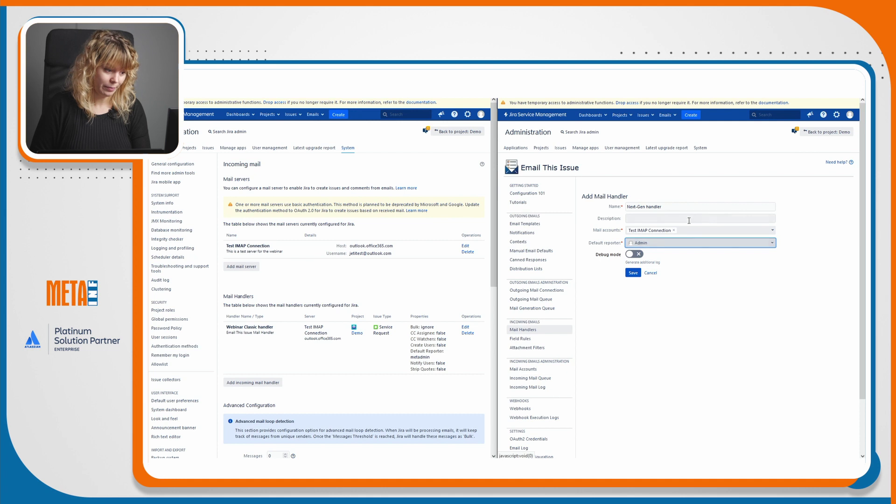
Switch Debug mode on for Next-Gen handler and save it.
click(639, 255)
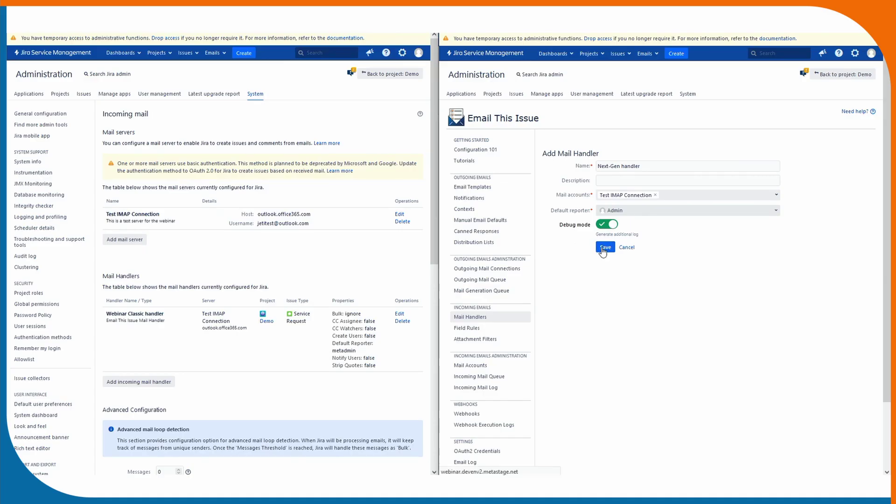
click(605, 248)
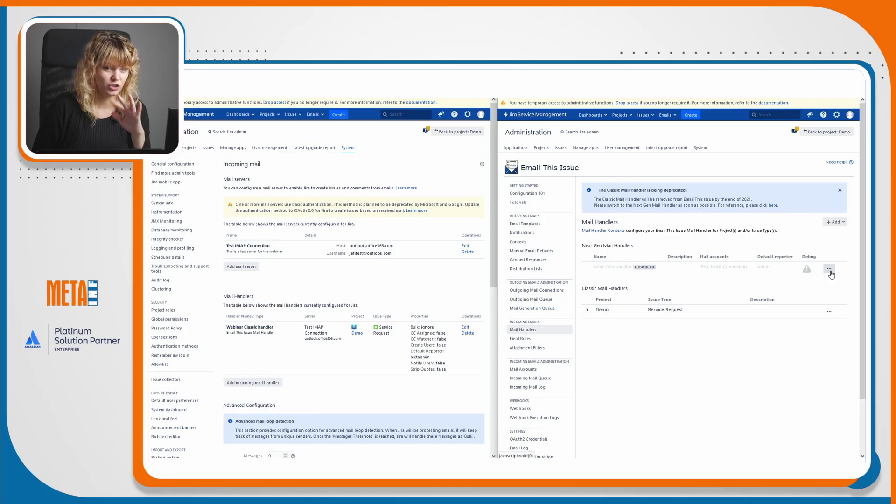
Open the Next-Gen handler's Configure page from its '...' menu.
click(830, 272)
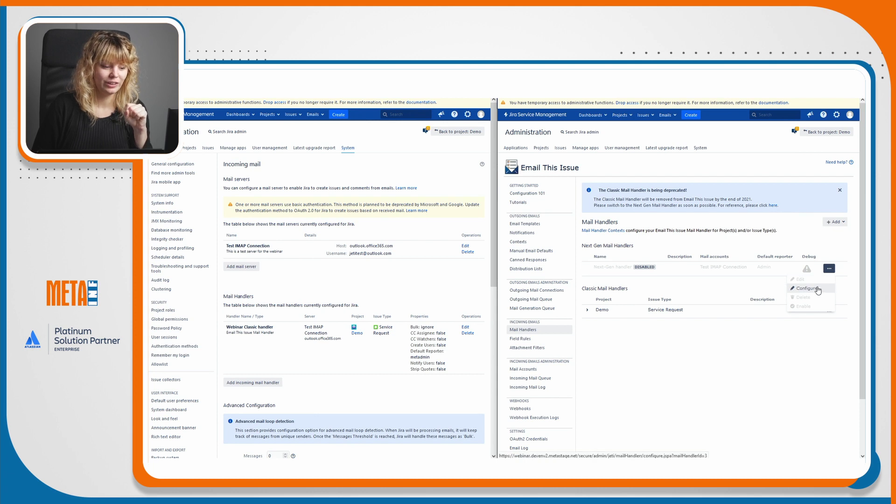
click(816, 289)
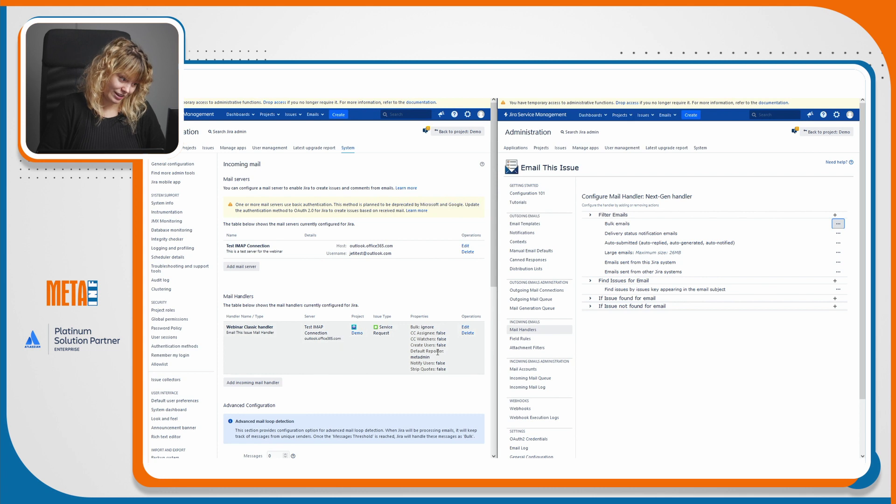
scroll(437, 351, down, 3)
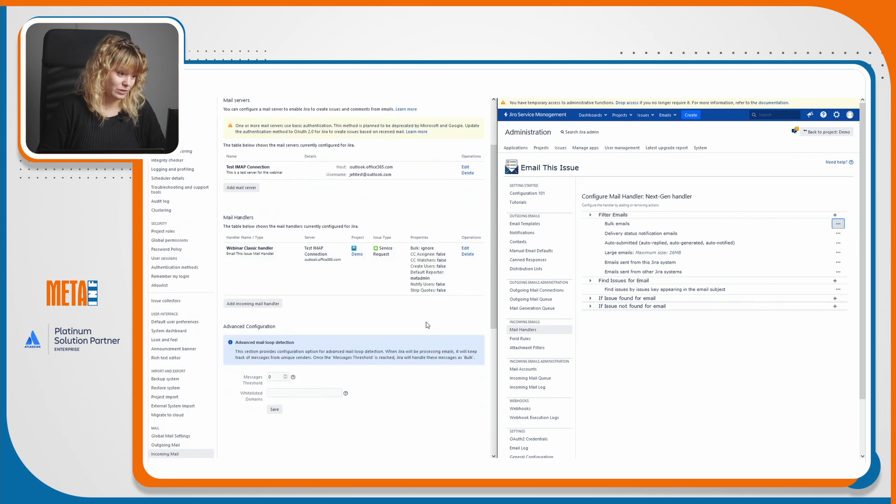
scroll(428, 325, up, 3)
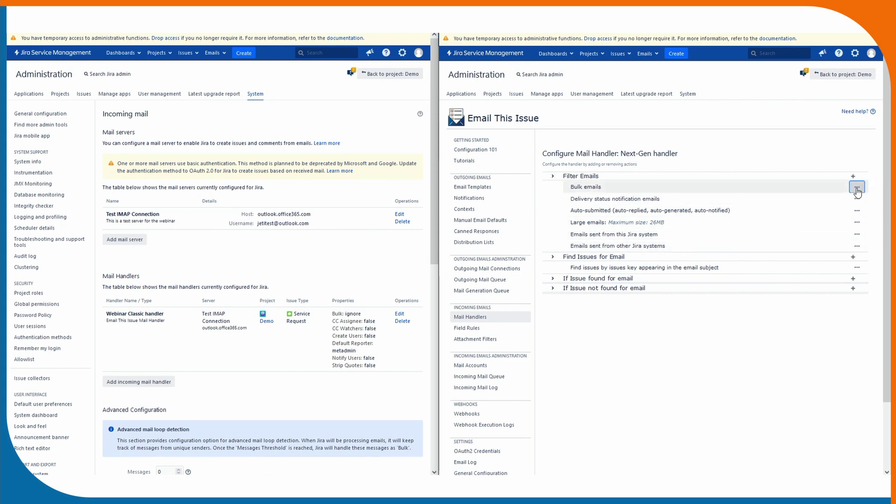
Review the Large emails filter options and the addable email filters, comparing with the classic Bulk: ignore setting.
click(857, 222)
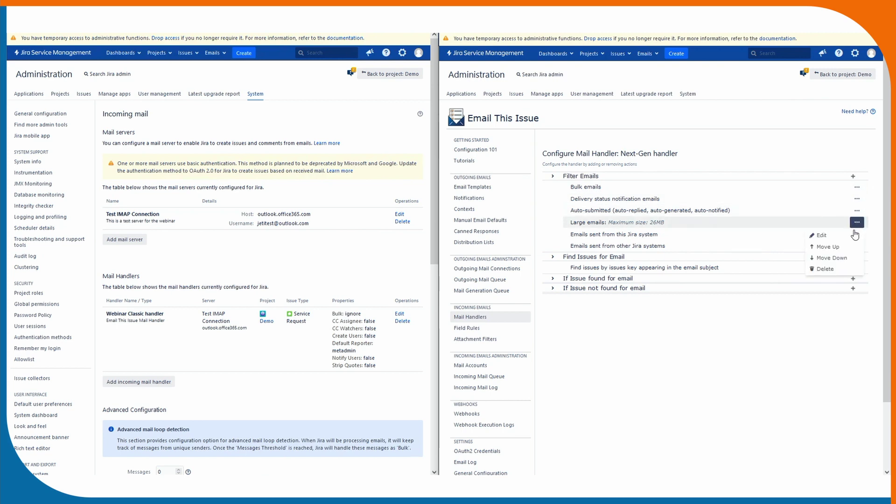
click(852, 177)
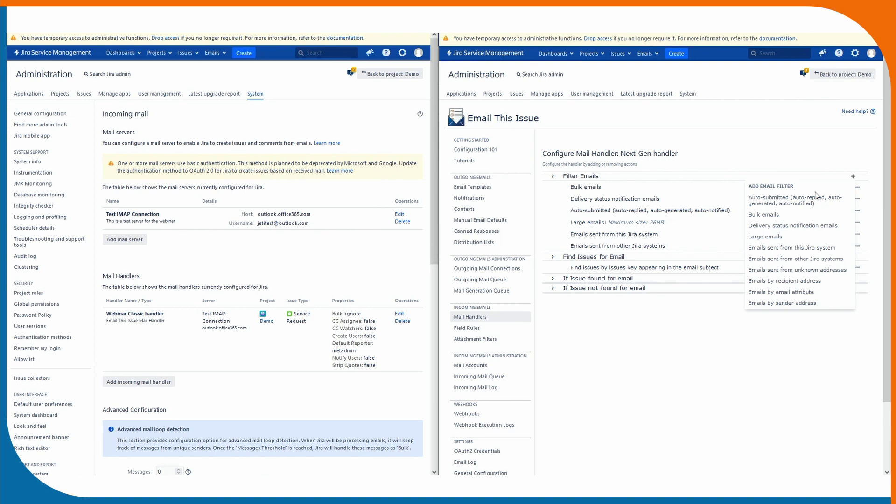
click(695, 341)
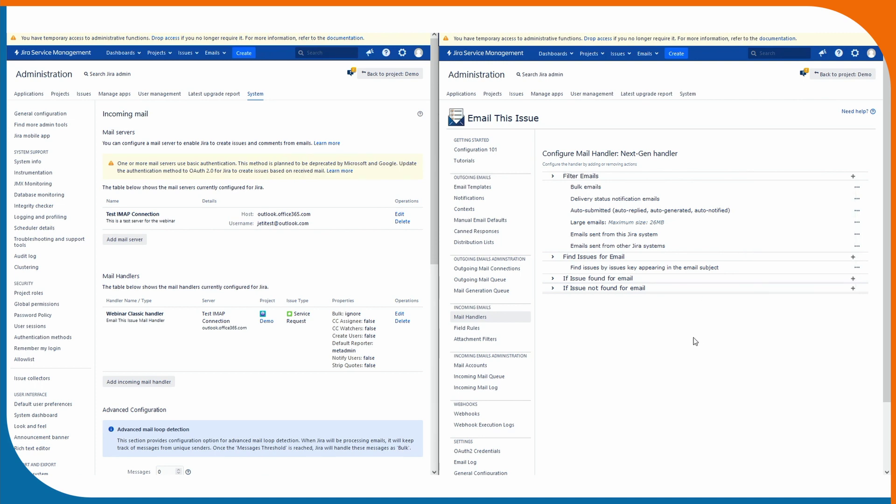
drag(330, 318, 353, 314)
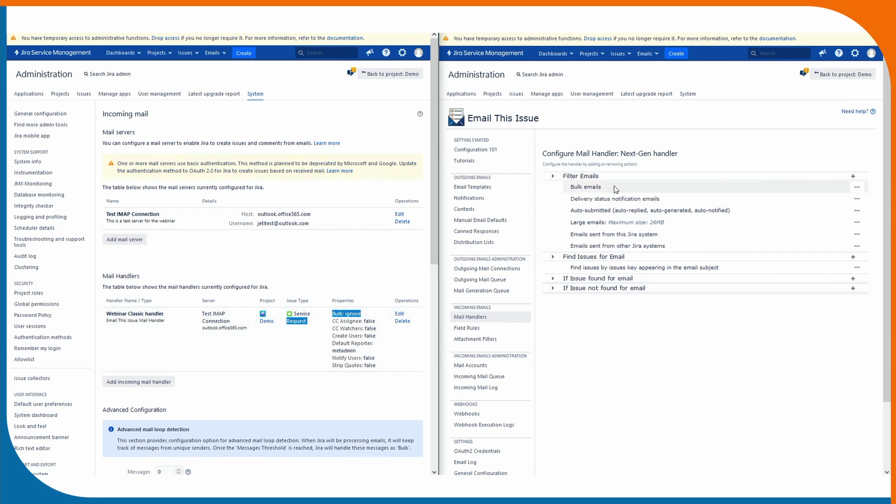
click(653, 150)
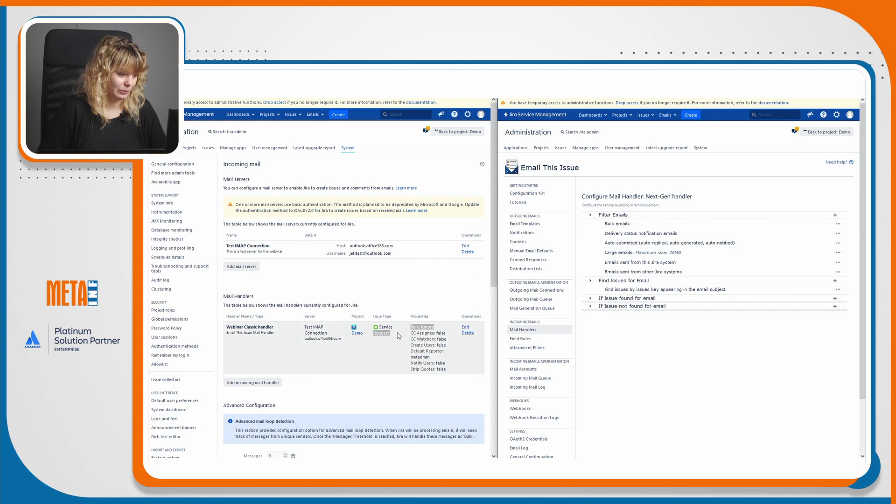
Leave the processing Strategy unchanged and open the lookup list beside Find Issues for Email.
click(313, 115)
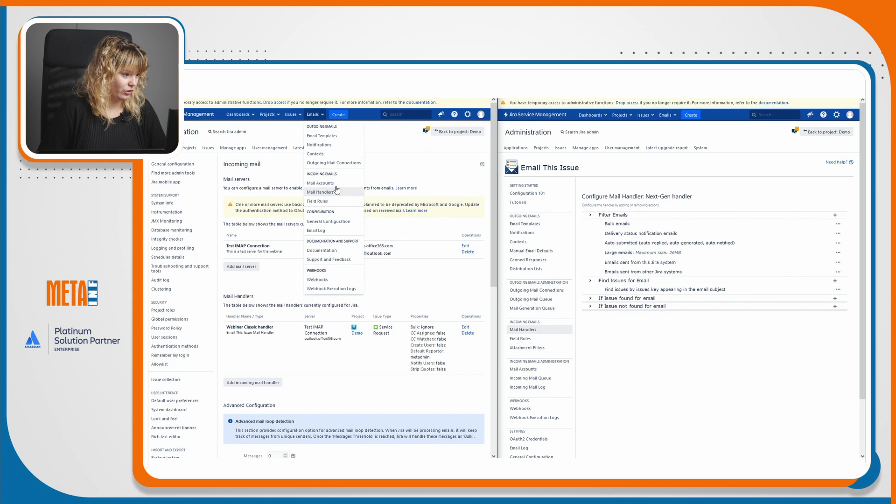
key(Escape)
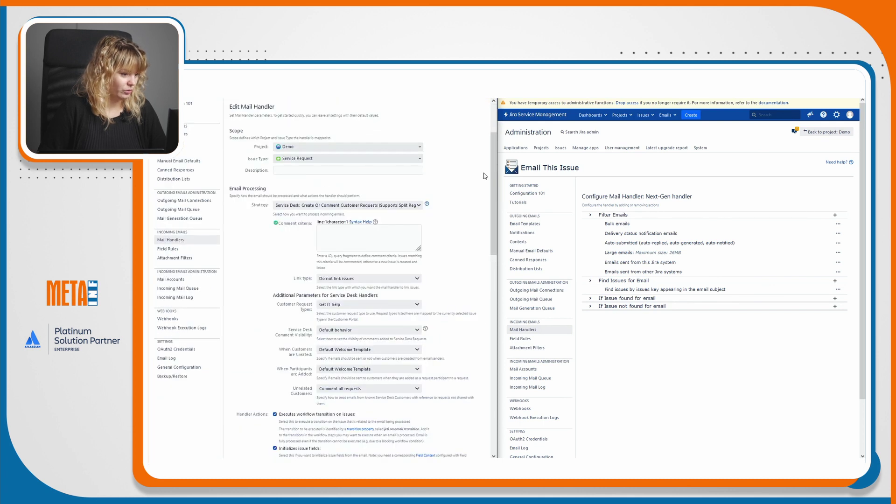
mouse_move(494, 182)
mouse_down()
mouse_move(496, 166)
mouse_move(495, 176)
mouse_up()
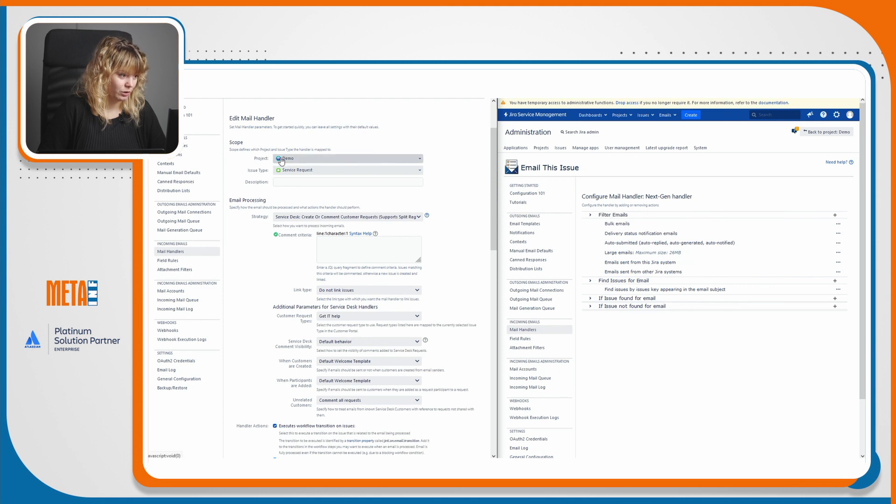
click(299, 218)
click(298, 218)
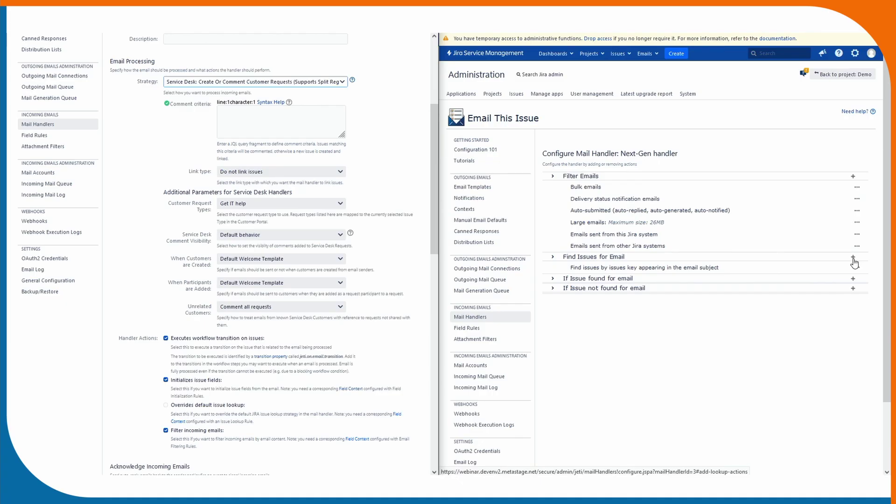
click(853, 257)
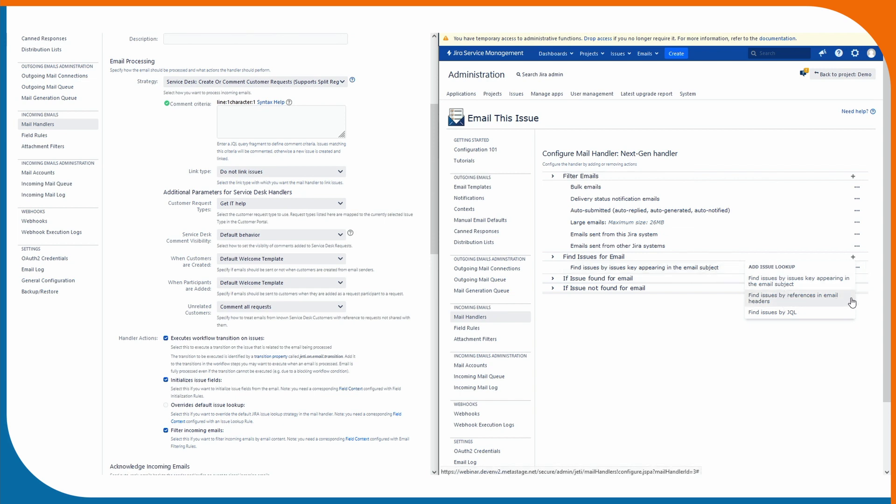
Choose 'Find issues by references in email headers' in the ADD ISSUE LOOKUP menu.
click(825, 303)
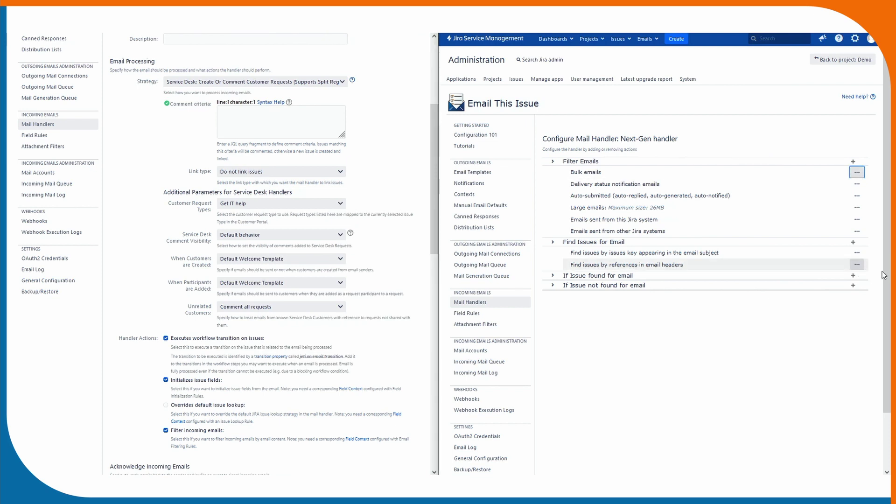
Add an Add Comment action under If Issue found: Default behaviour visibility, attachments filtered by Attachment Filters.
click(853, 276)
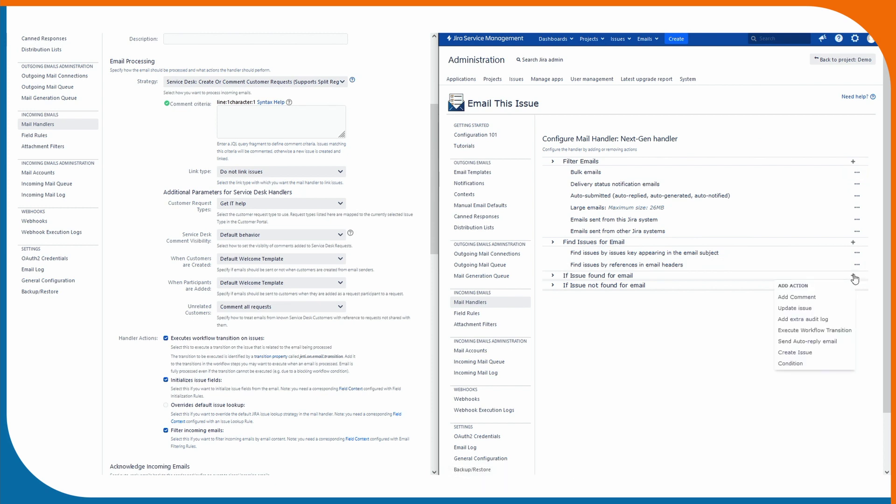
click(793, 296)
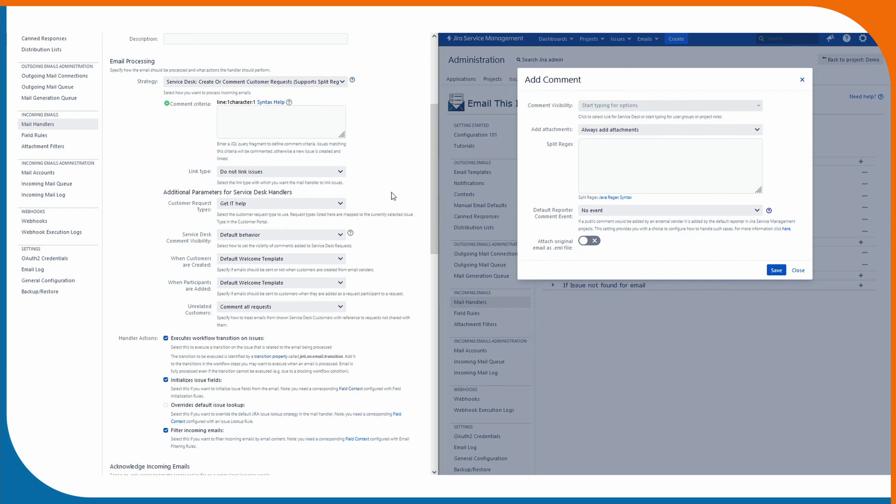
drag(432, 206, 447, 191)
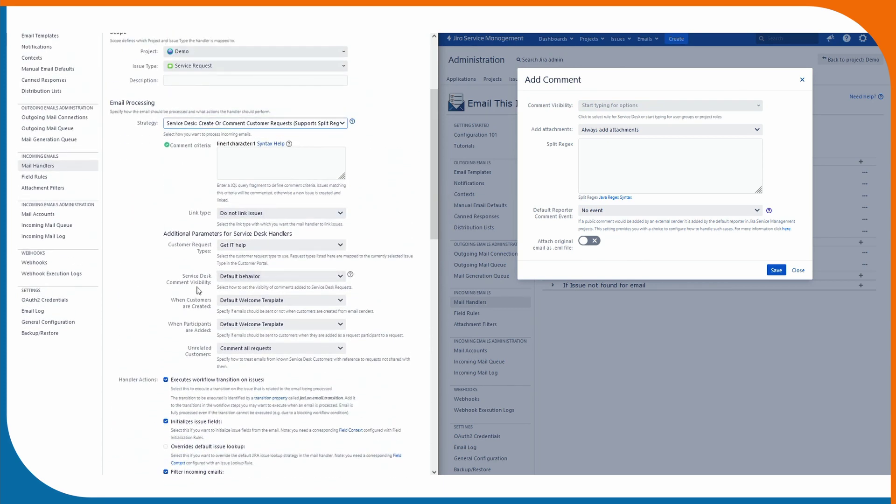
click(684, 105)
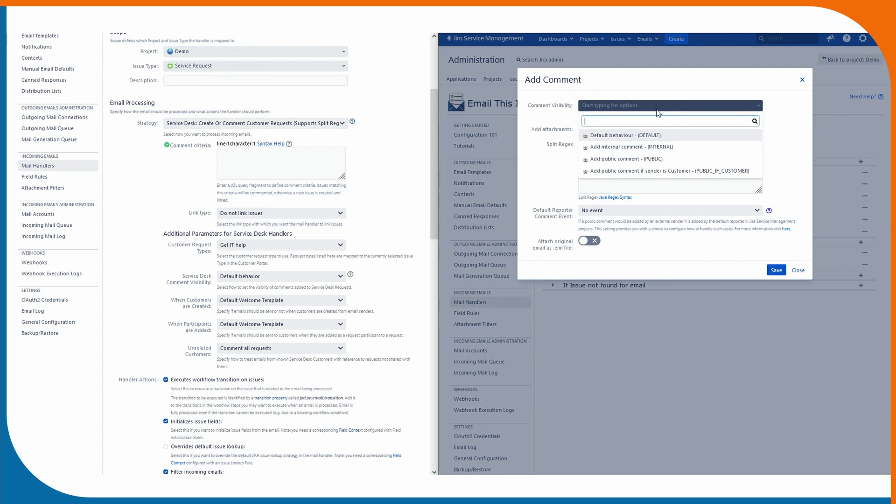
click(623, 137)
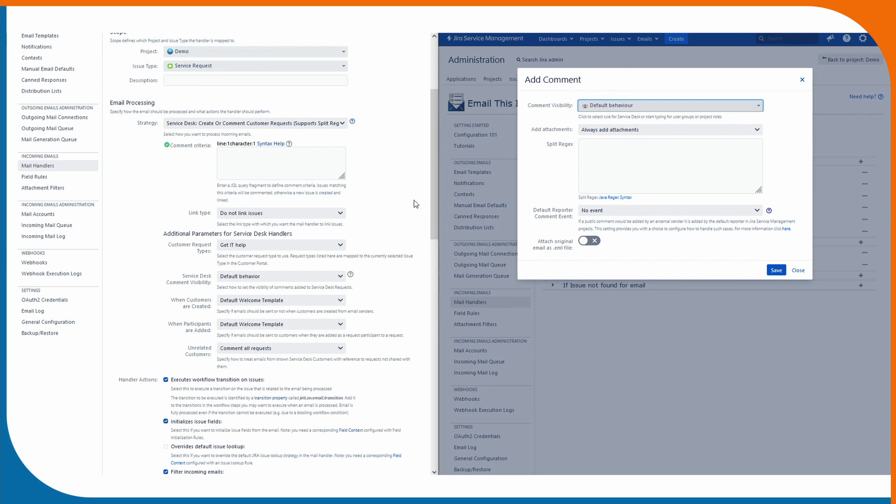
click(662, 132)
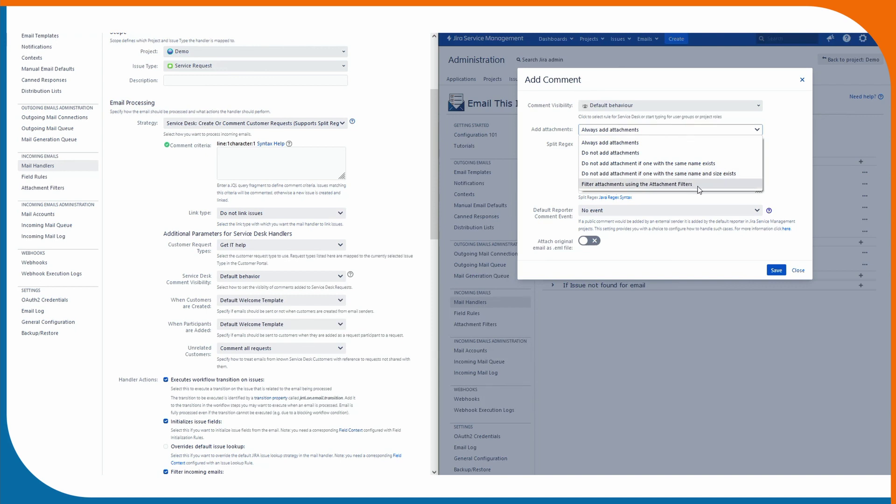
click(682, 185)
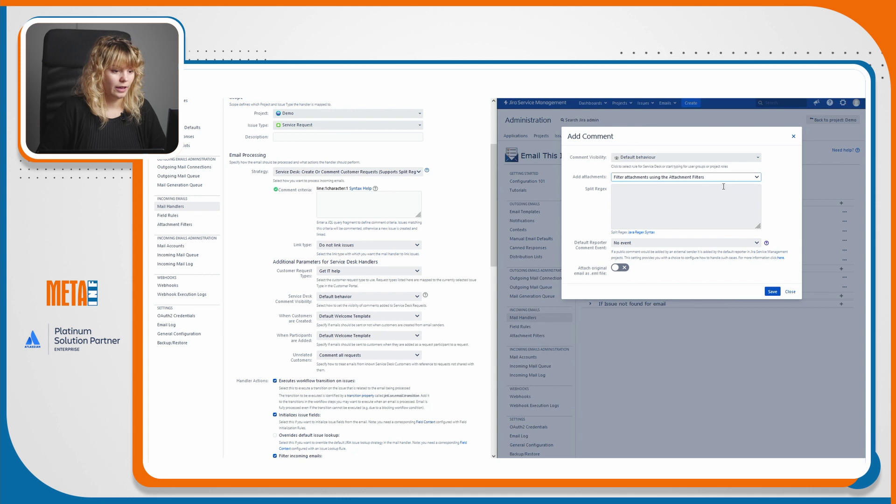
Paste the handler's two delimiter regex lines into Add Comment's Split Regex box and delete the leading '/'.
click(723, 187)
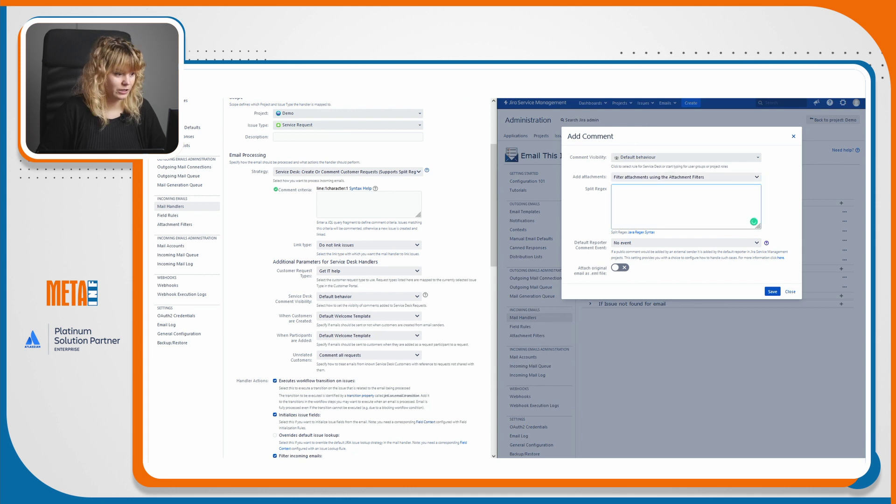
scroll(387, 286, down, 10)
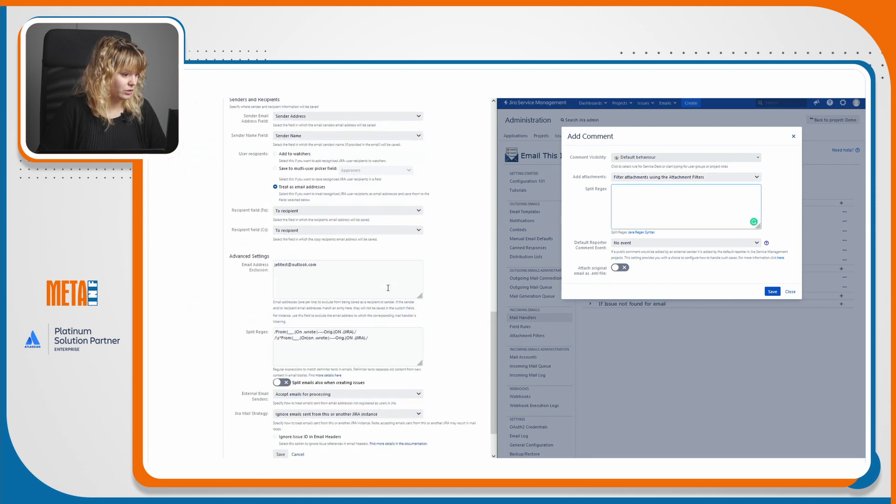
drag(368, 285, 271, 276)
key(ctrl+c)
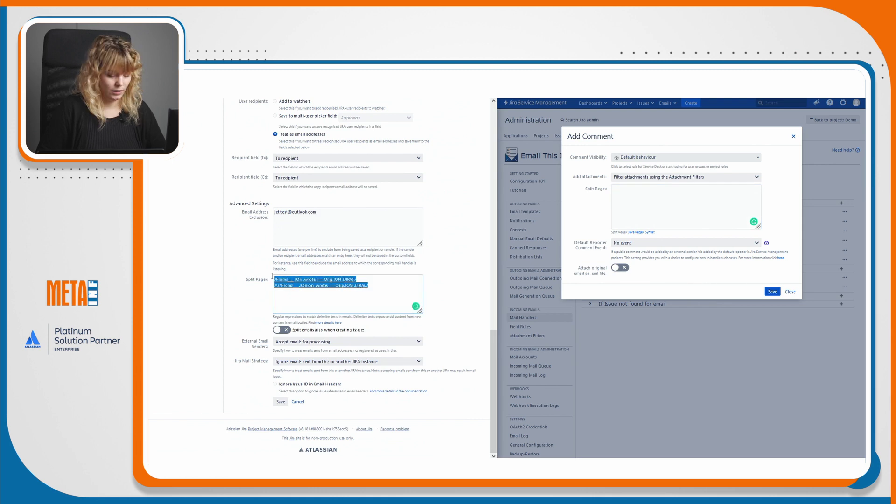
click(670, 212)
key(ctrl+v)
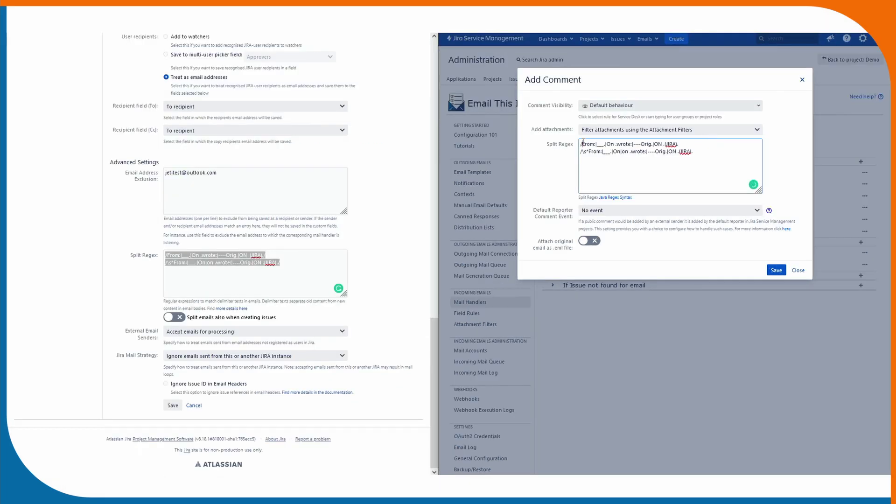
click(582, 143)
key(BackSpace)
key(BackSpace)
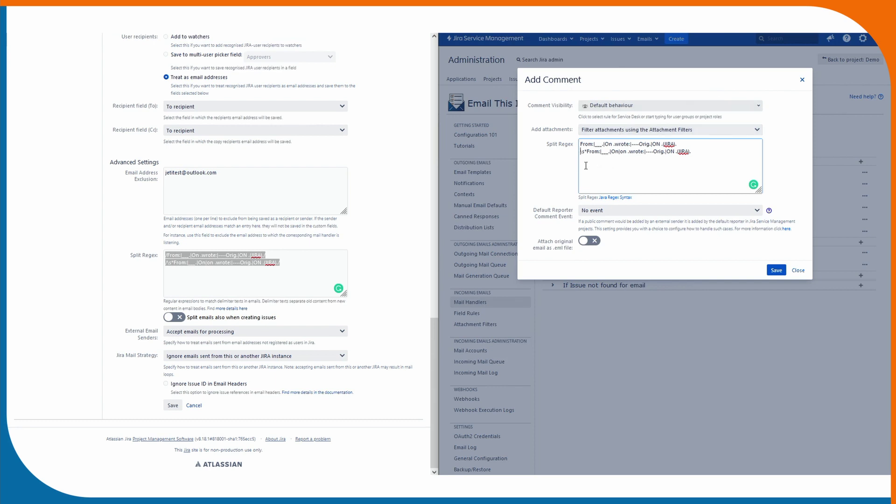
drag(533, 208, 572, 219)
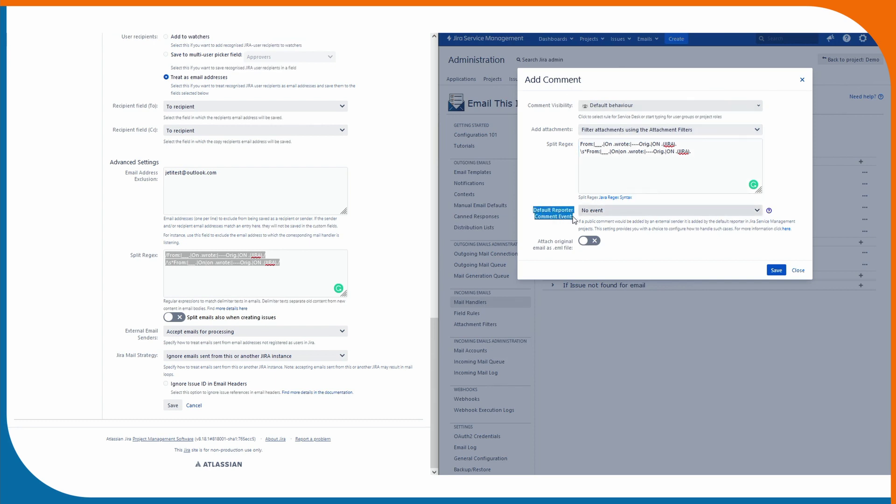
Set the Add Comment action's Default Reporter Comment Event to 'Email This Issue event'.
click(573, 219)
click(596, 214)
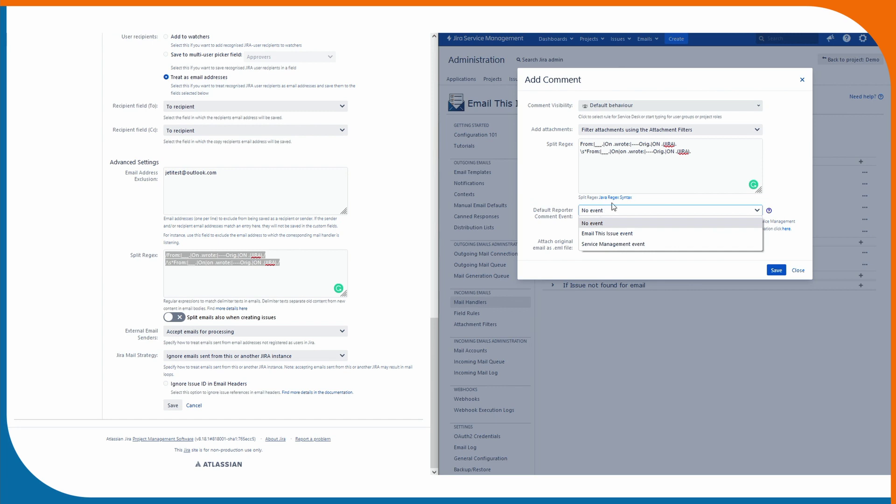
click(754, 210)
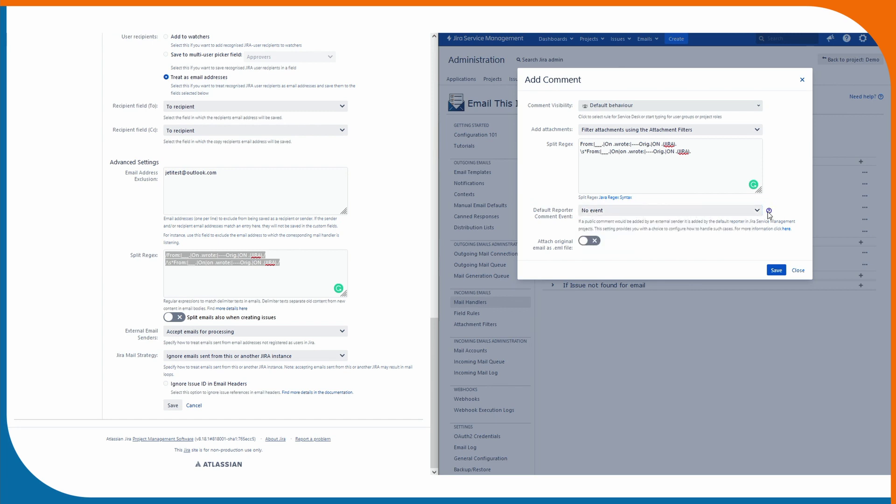
mouse_move(768, 213)
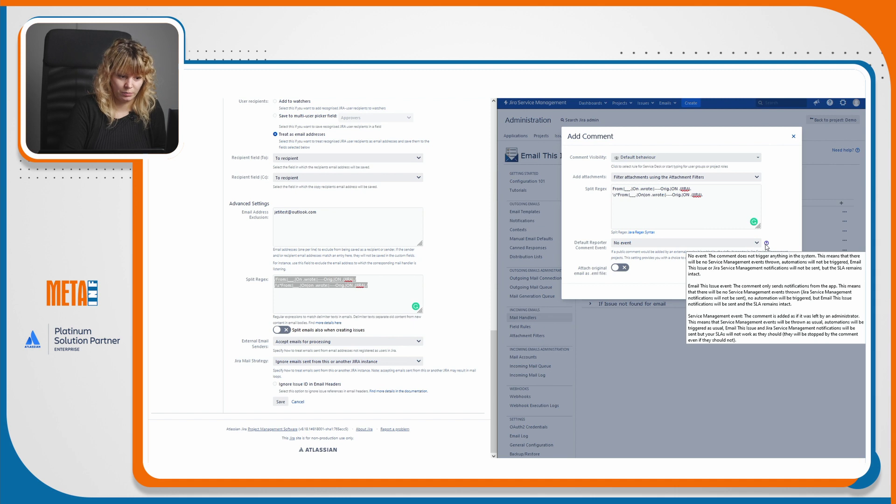
click(752, 243)
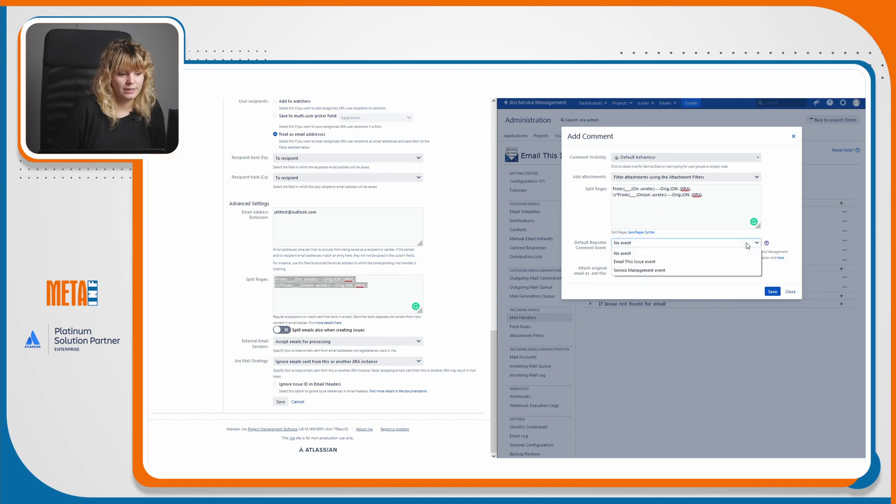
click(683, 264)
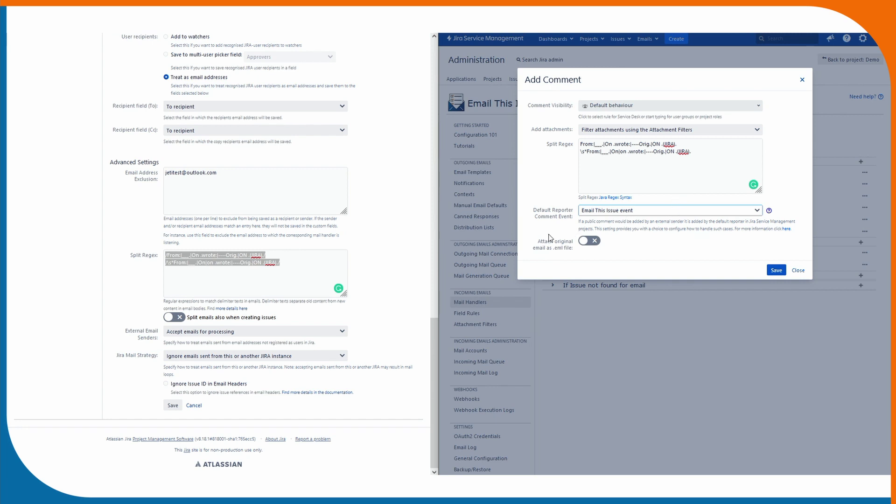
mouse_move(526, 242)
mouse_down()
mouse_move(569, 247)
mouse_move(534, 240)
mouse_up()
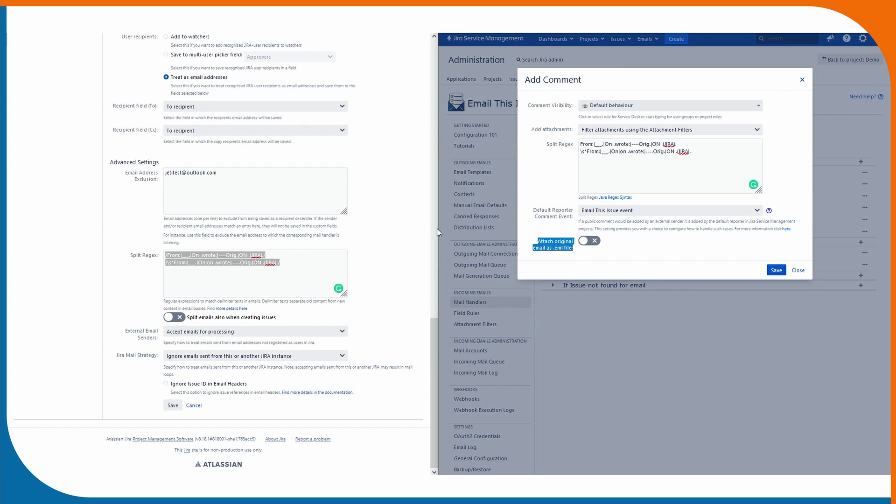
click(660, 254)
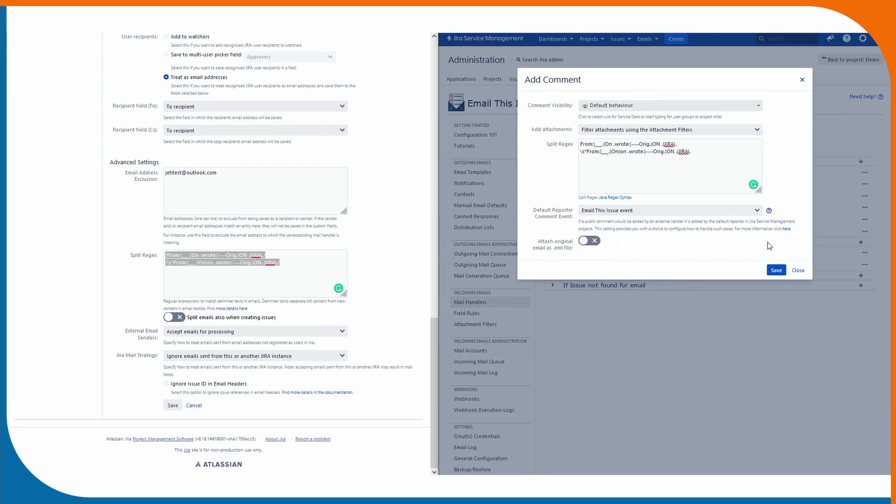
click(776, 272)
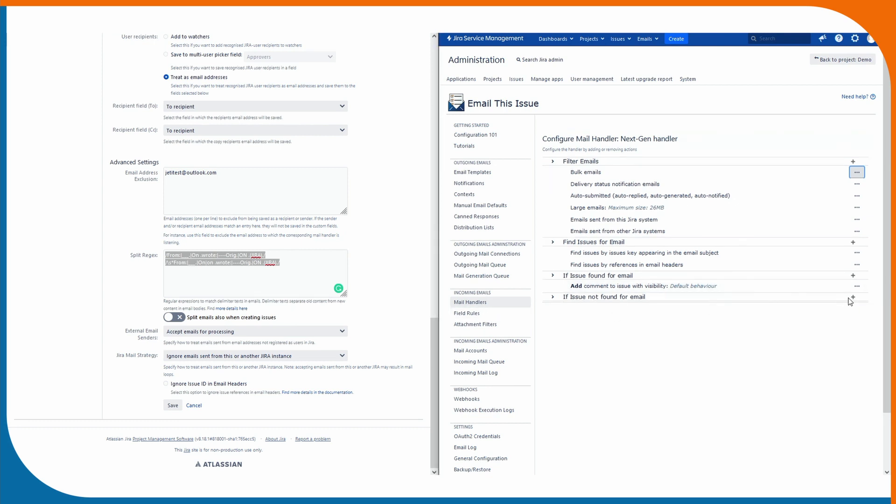
scroll(331, 298, up, 15)
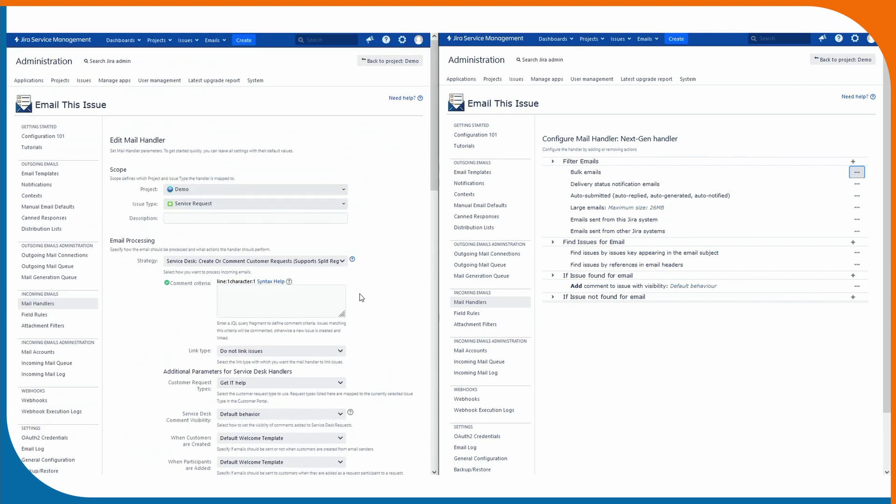
scroll(382, 280, down, 1)
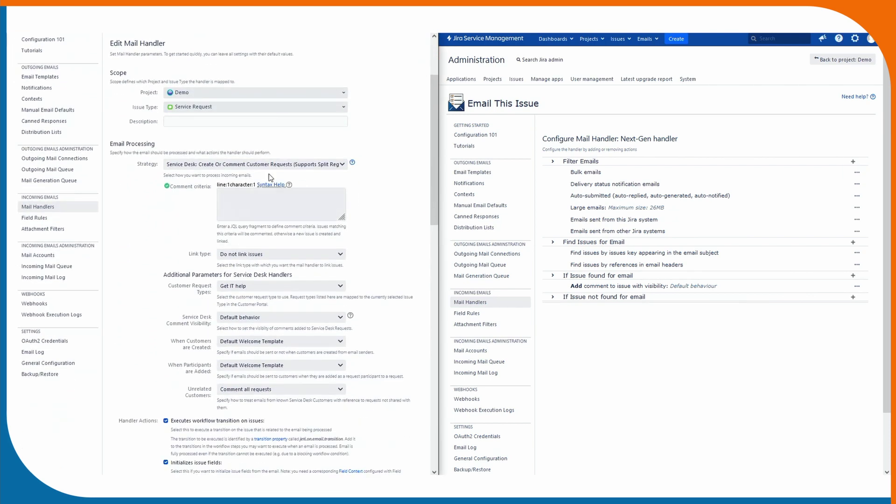
scroll(291, 182, down, 1)
scroll(292, 183, down, 2)
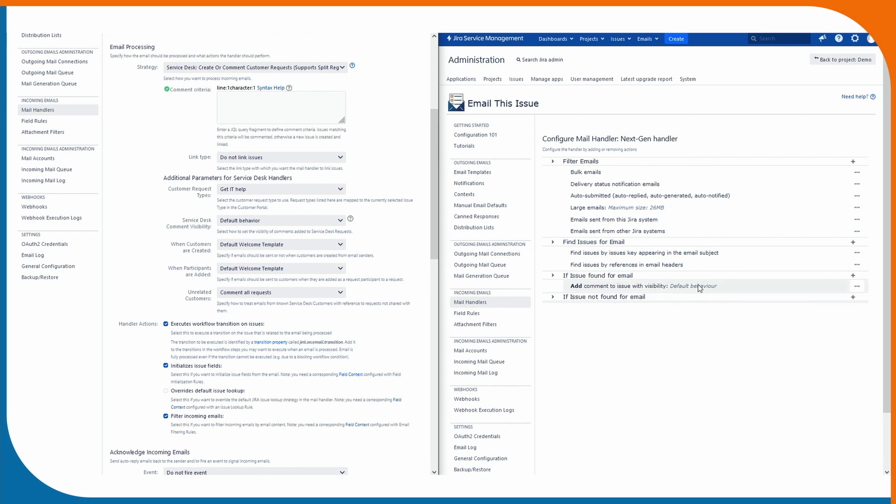
drag(436, 203, 425, 242)
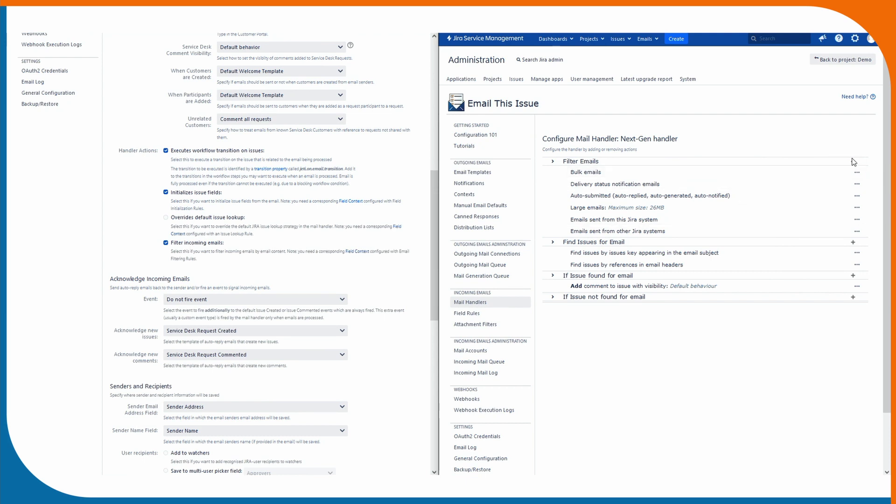
Add an email-attribute filter named 'Protonmail filter' that matches on Sender Email Address.
click(853, 162)
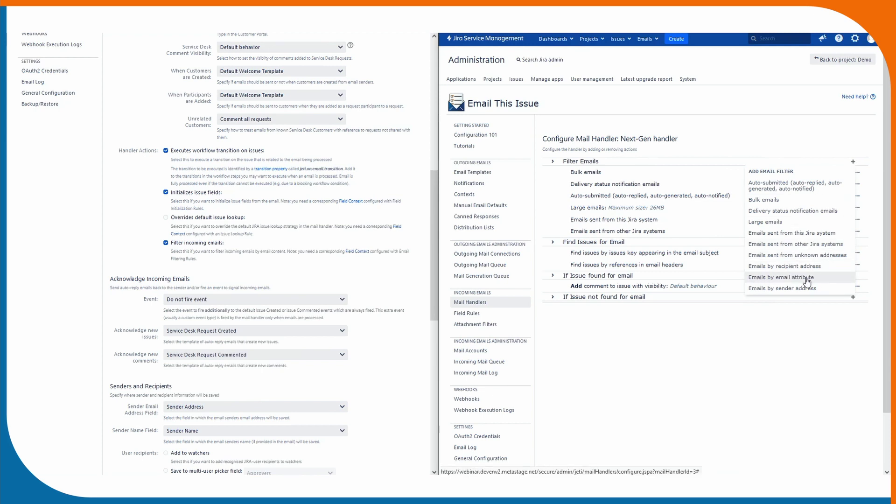
click(757, 278)
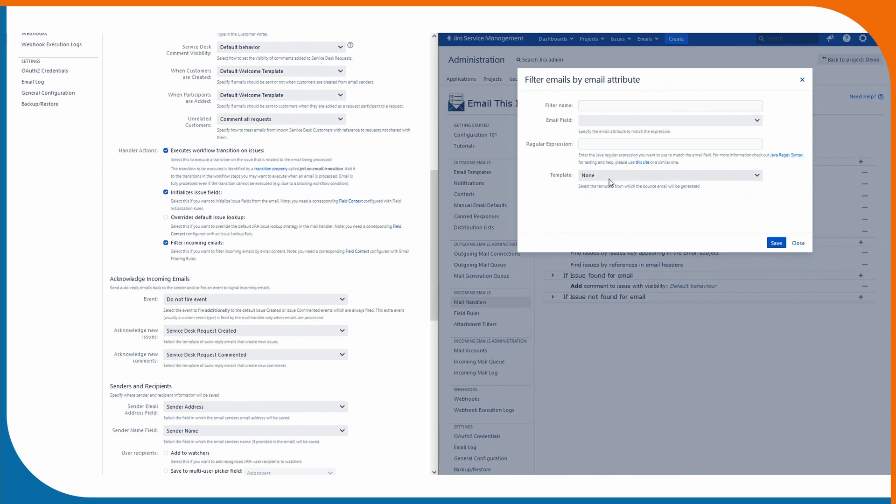
click(645, 106)
text(Protonmail filter)
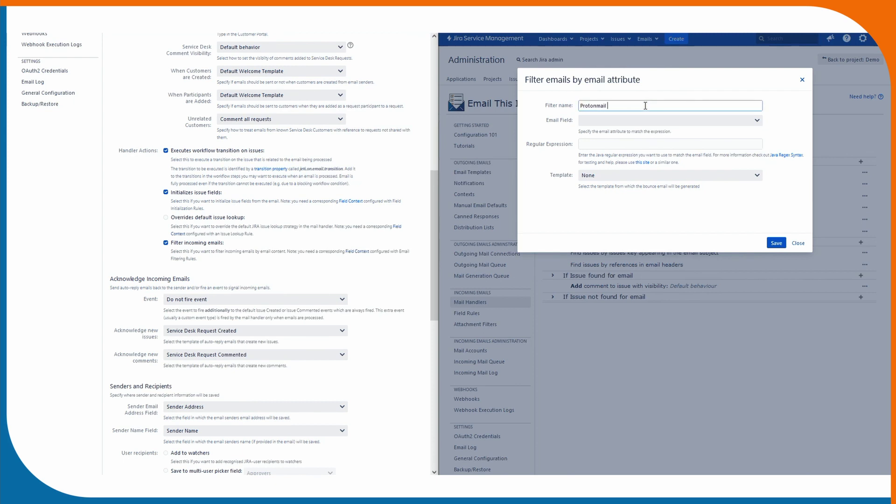
click(635, 119)
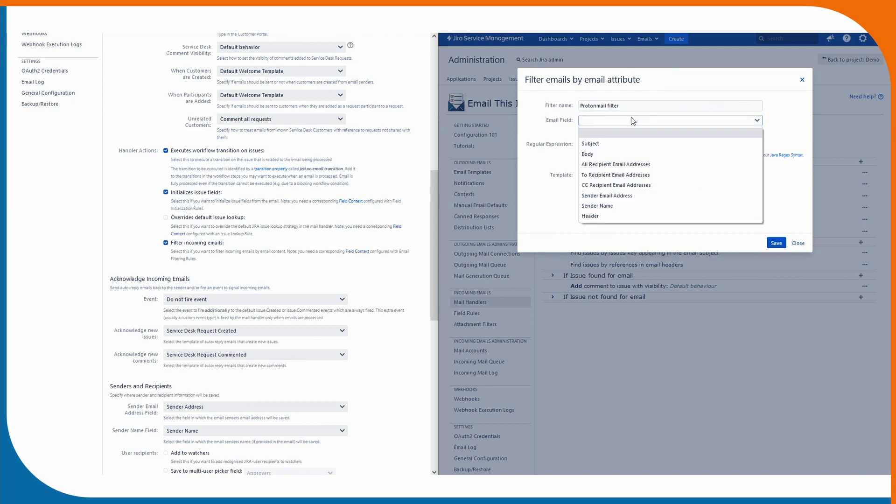
click(619, 195)
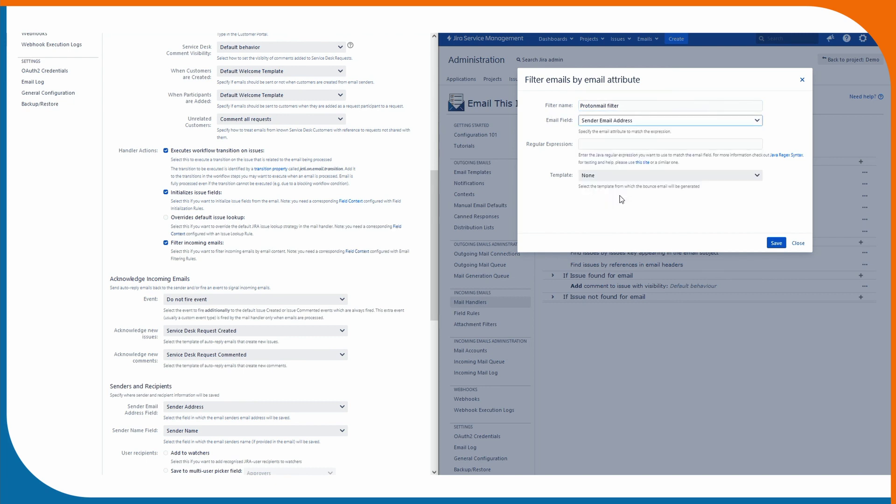
click(620, 144)
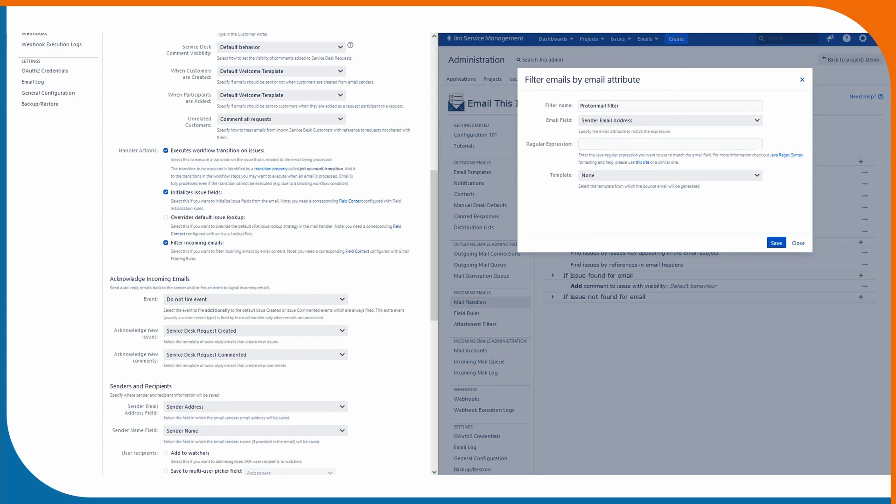
click(695, 143)
text(.*@protonmail.com)
click(560, 153)
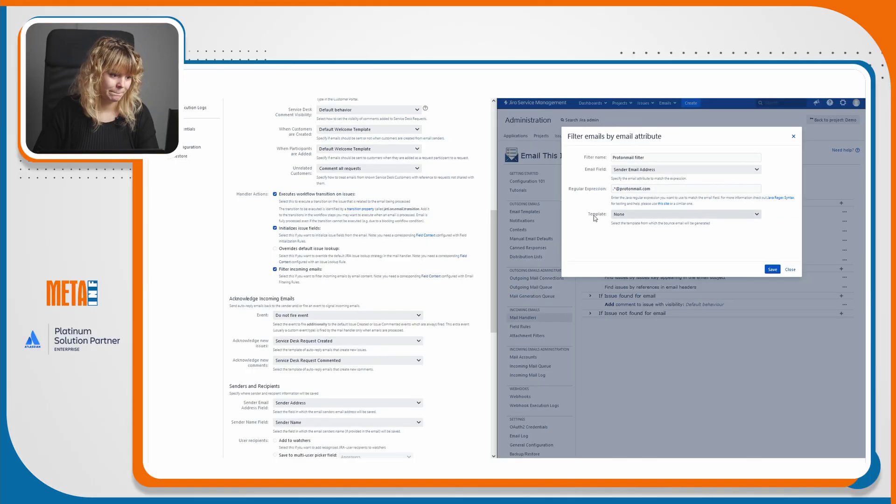
click(606, 175)
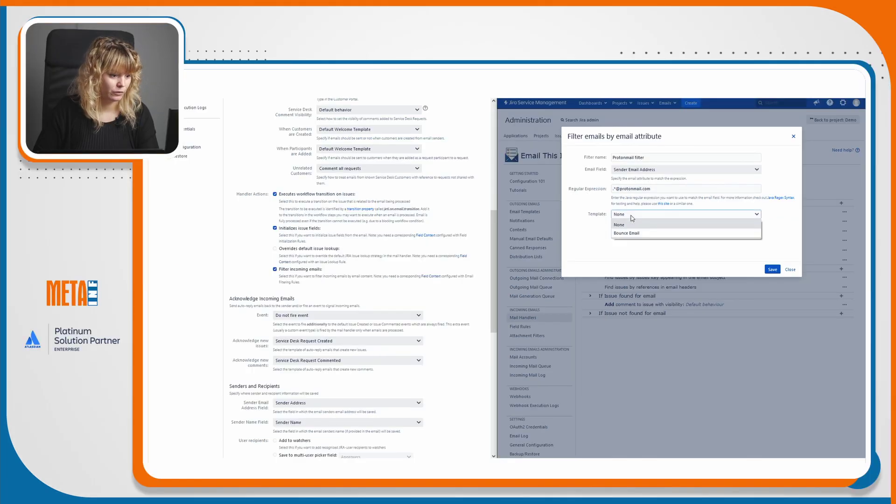
click(635, 234)
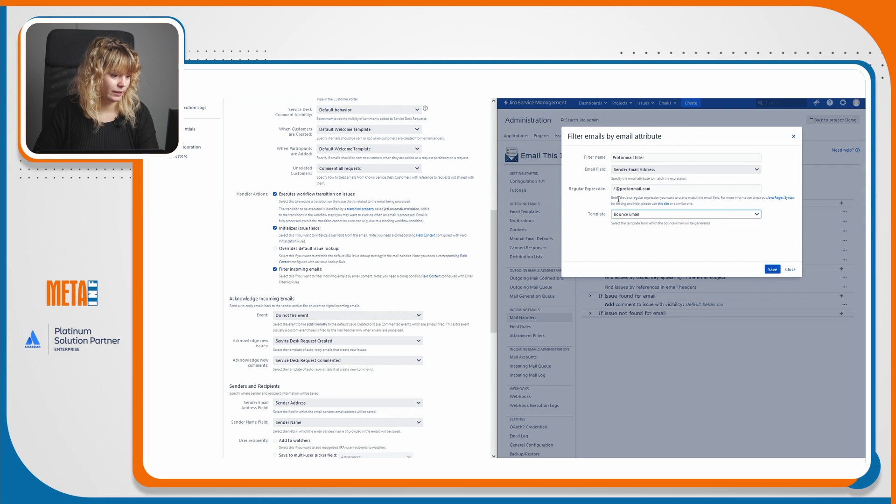
click(772, 269)
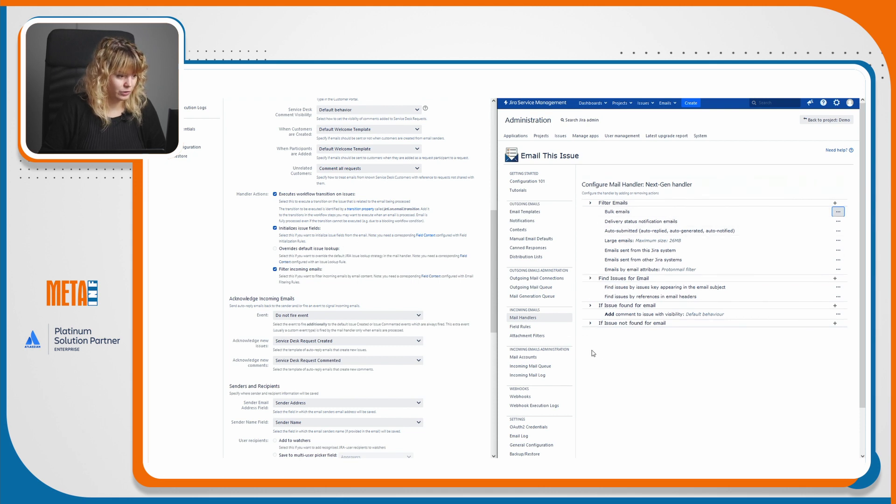
Collapse and re-expand the 'If Issue found for email' section of the handler.
drag(664, 323, 599, 328)
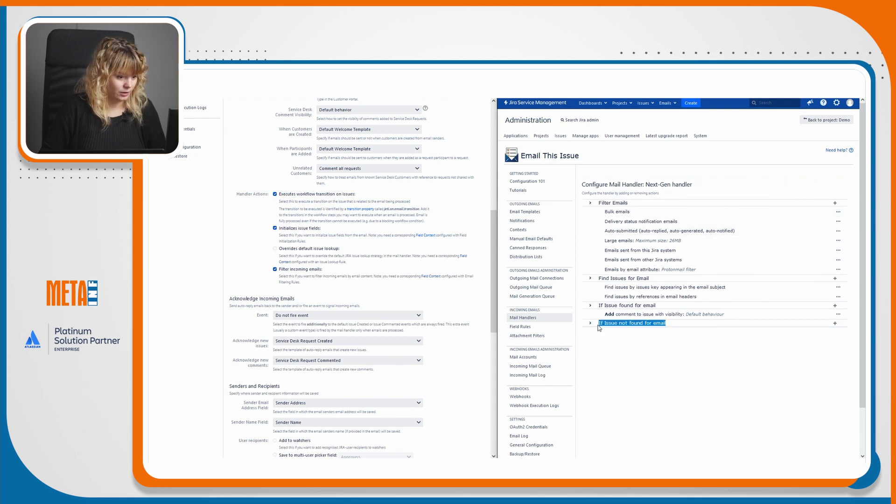
click(622, 306)
triple_click(622, 307)
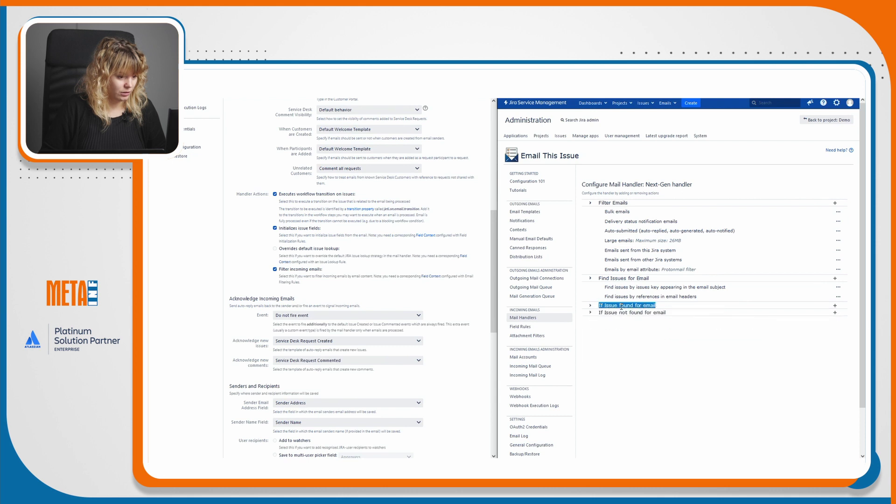
click(621, 307)
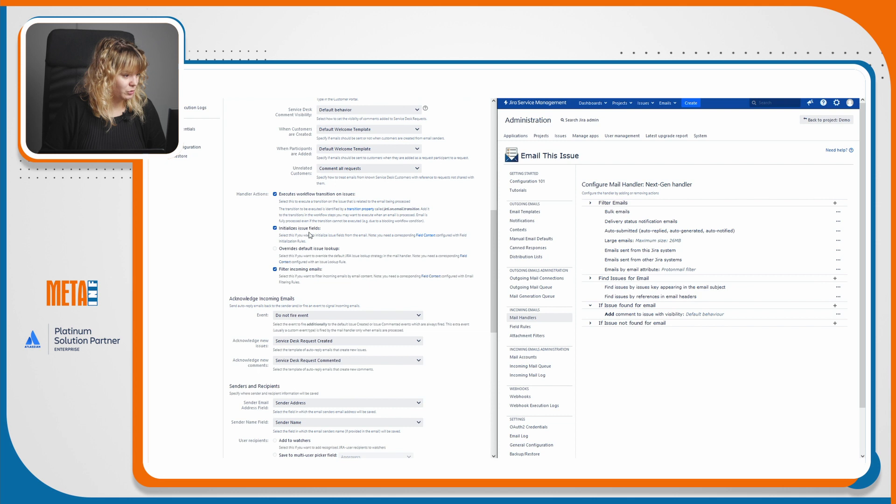
scroll(269, 246, up, 3)
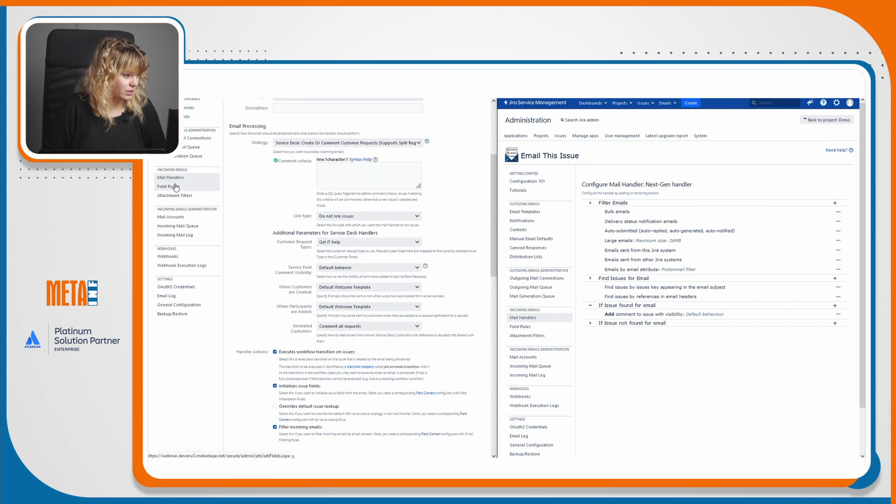
Review the Demo context's New Label Issues rule in Field Rules, then list the 'If Issue not found' actions.
click(170, 187)
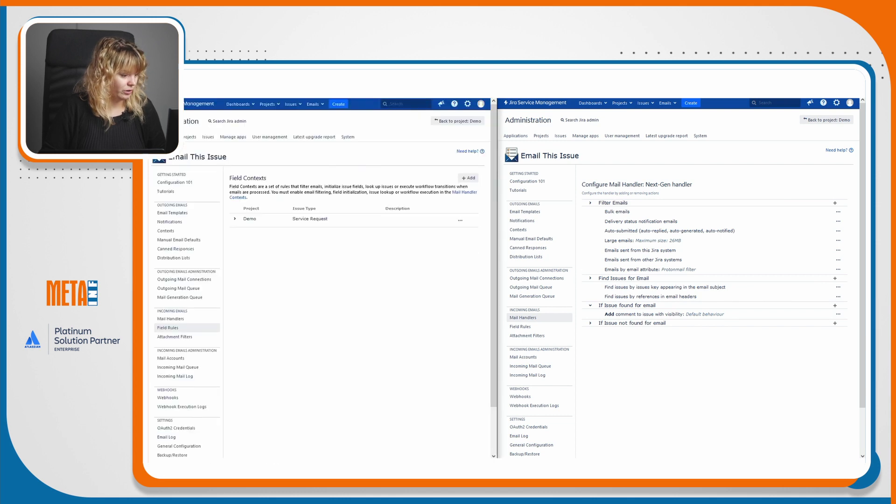
click(426, 218)
scroll(354, 204, down, 1)
scroll(356, 206, down, 1)
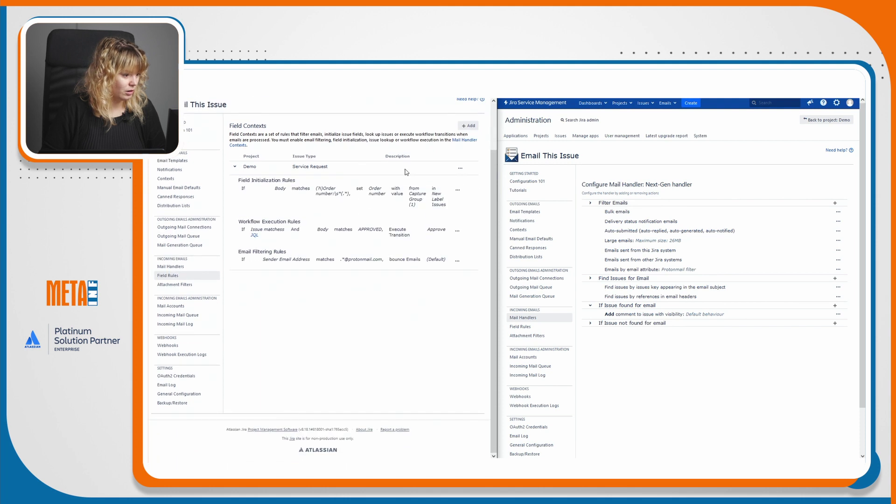
drag(446, 204, 433, 195)
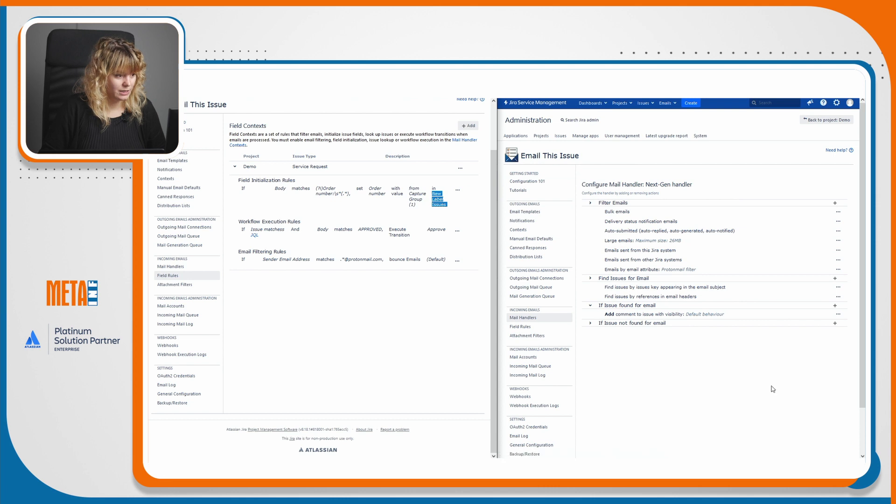
key(alt+Left)
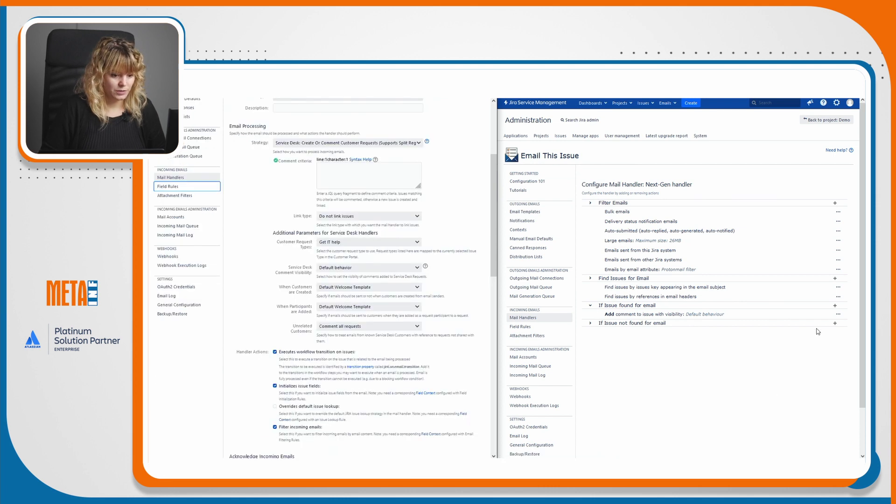
click(835, 323)
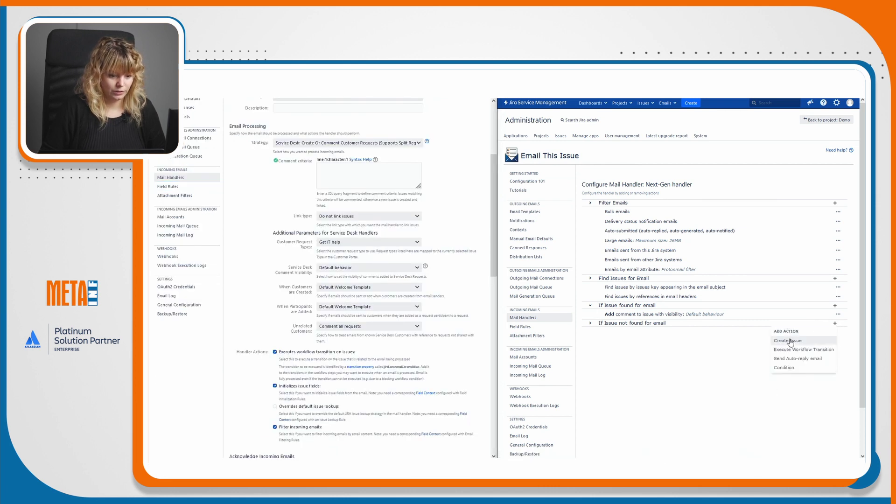
Add a Create Issue action for project Demo, type Service Request, request type Get IT help, using Attachment Filters.
click(787, 341)
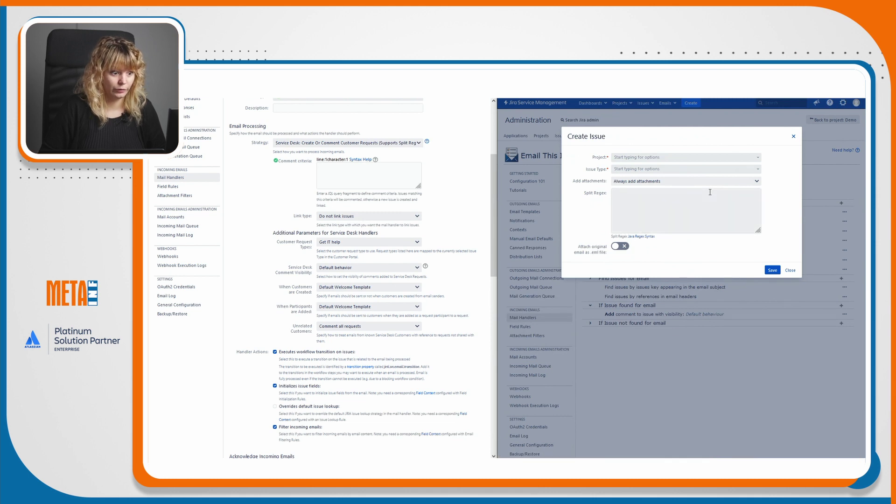
click(727, 157)
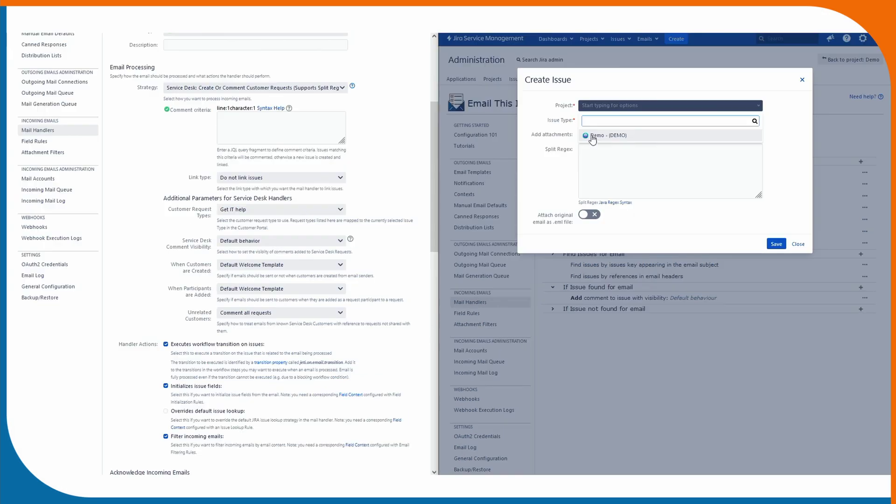
click(622, 186)
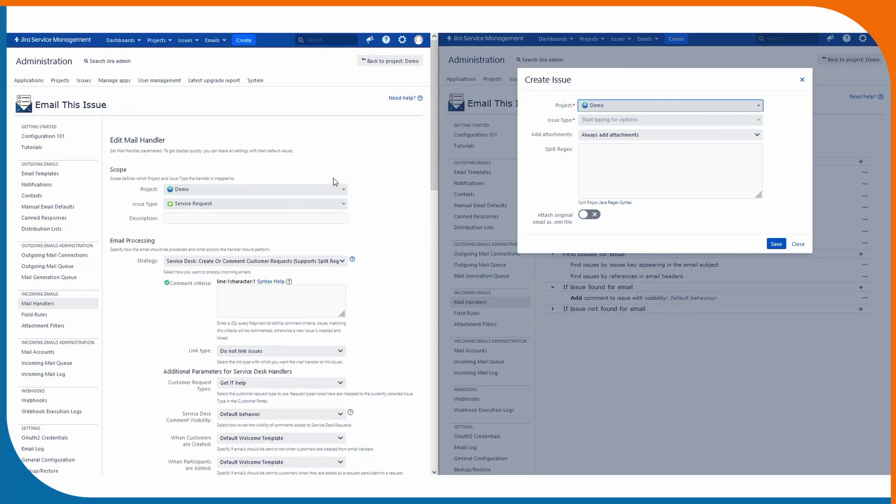
click(622, 120)
click(626, 154)
click(630, 134)
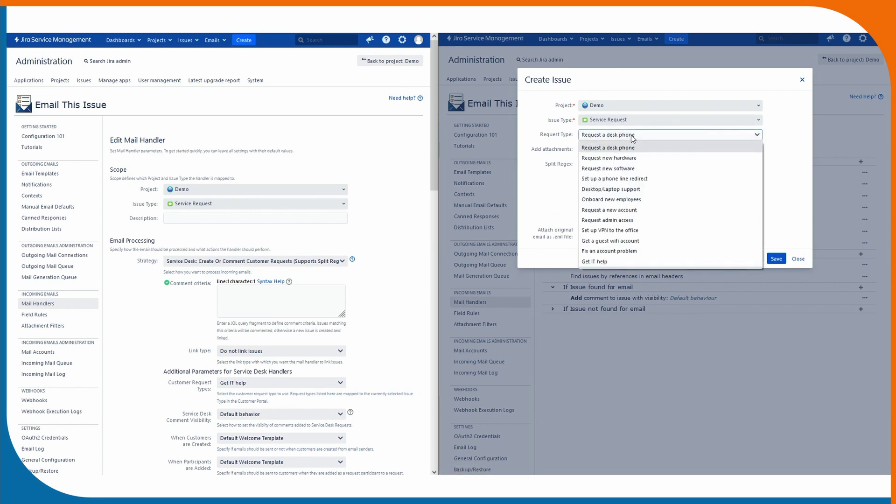
click(611, 262)
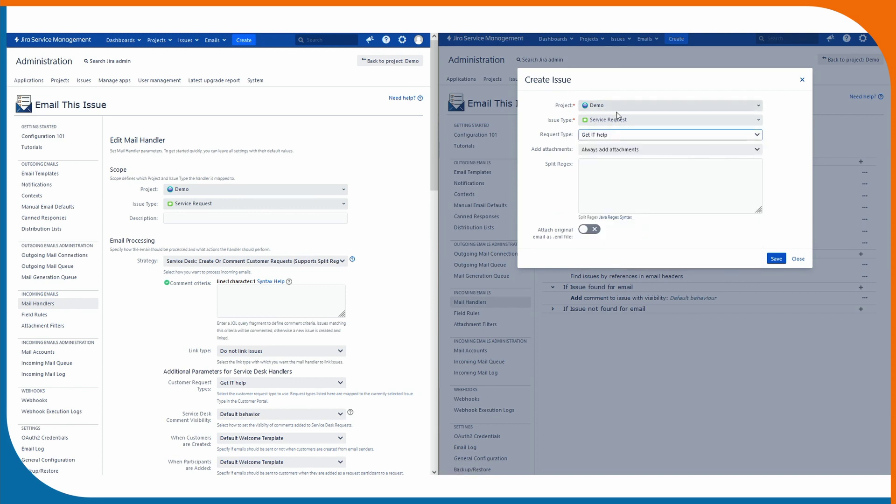
scroll(290, 248, down, 2)
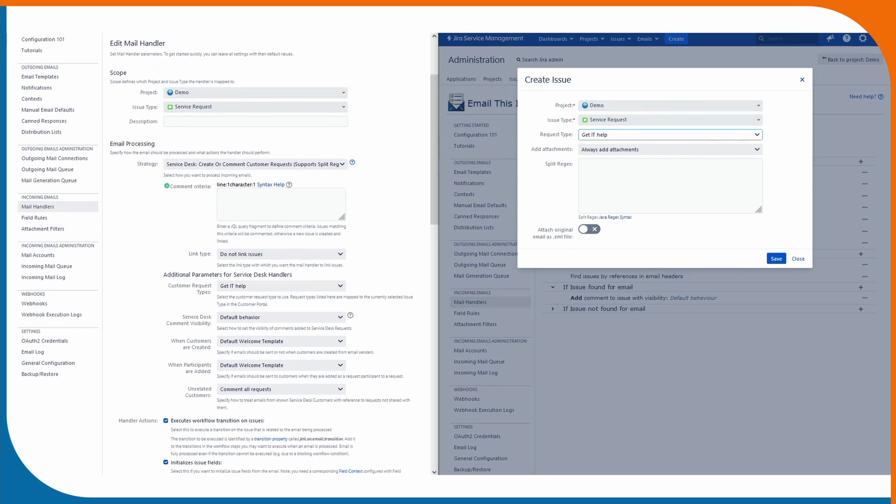
click(677, 148)
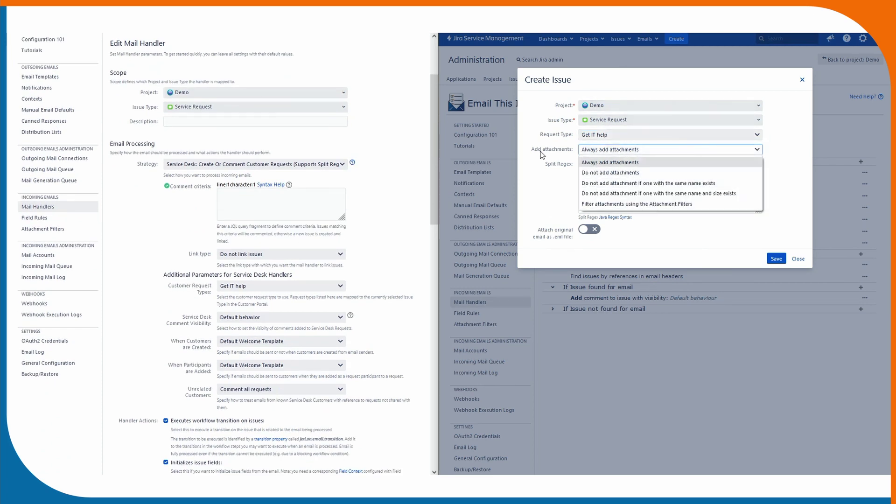
click(595, 205)
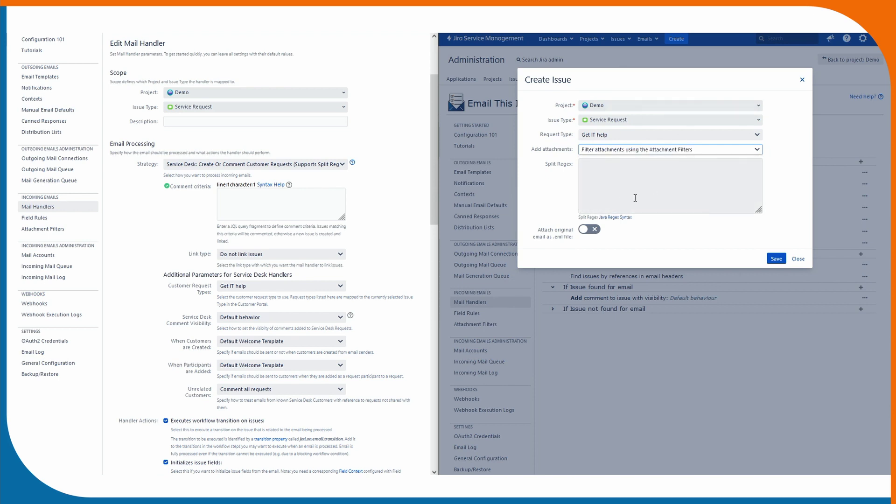
Paste the old handler's two split regex lines, strip the leading and trailing slashes, and save.
scroll(224, 252, down, 15)
drag(280, 262, 144, 255)
key(ctrl+c)
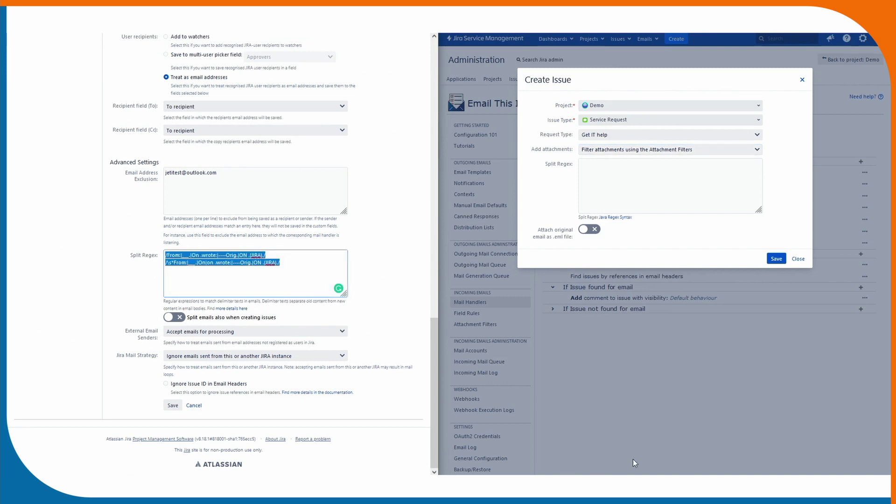
click(727, 174)
key(ctrl+v)
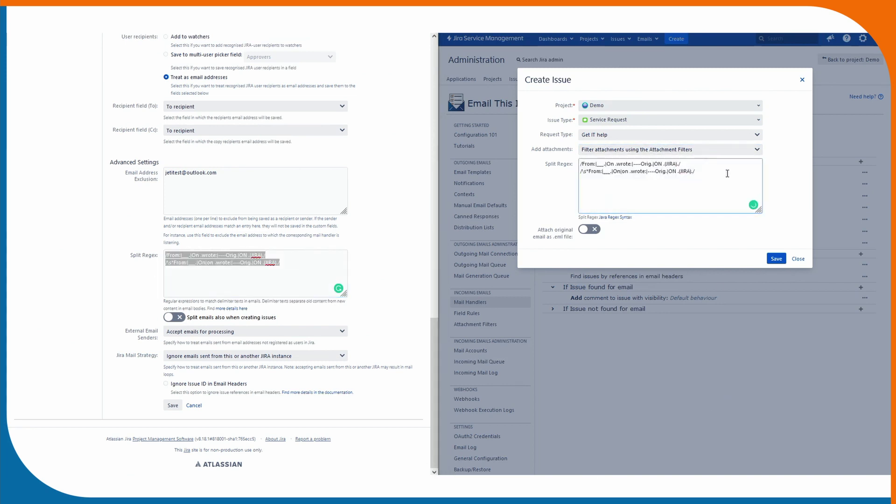
key(BackSpace)
key(Up)
key(BackSpace)
click(584, 162)
key(BackSpace)
key(BackSpace)
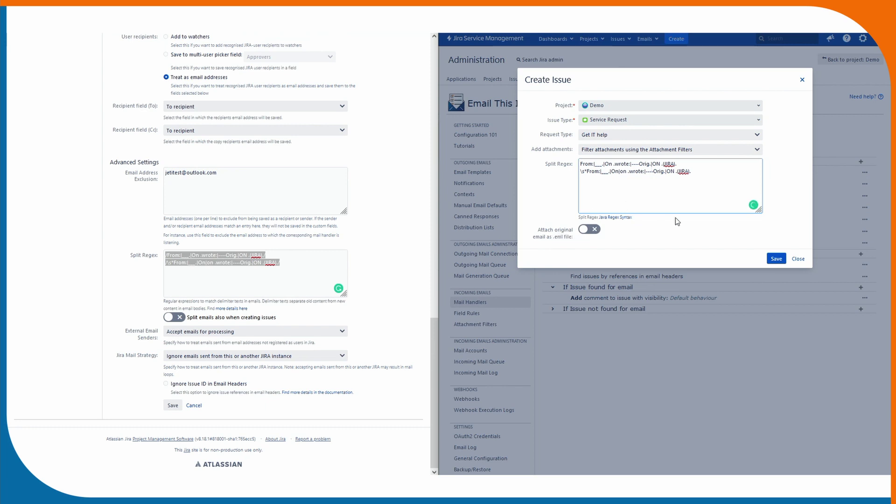
click(776, 258)
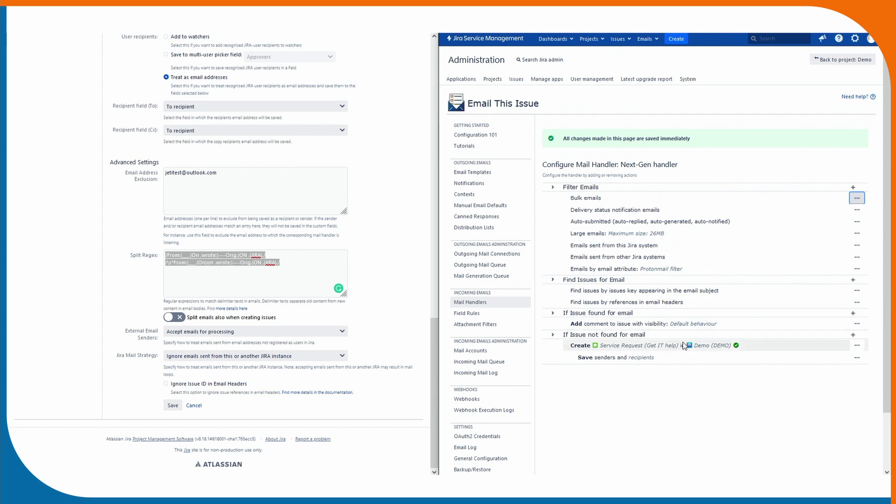
Scroll through the old handler's settings beside the Next-Gen configuration.
scroll(676, 334, down, 1)
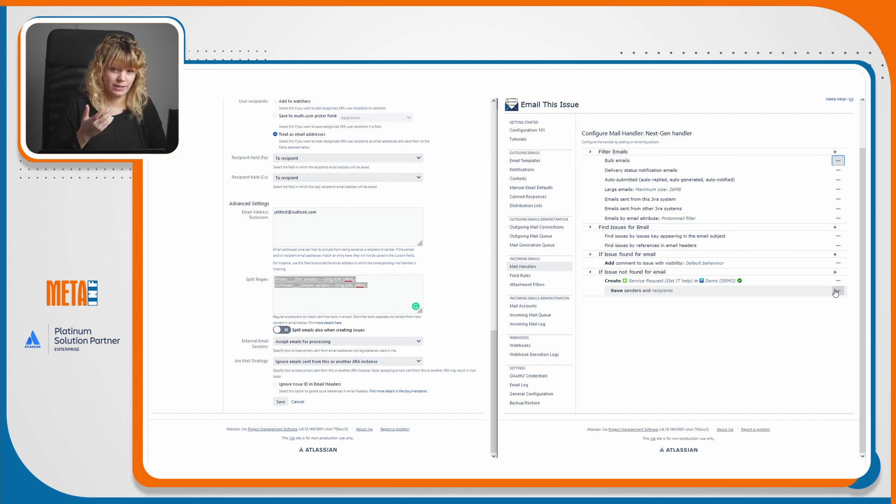
scroll(465, 387, up, 7)
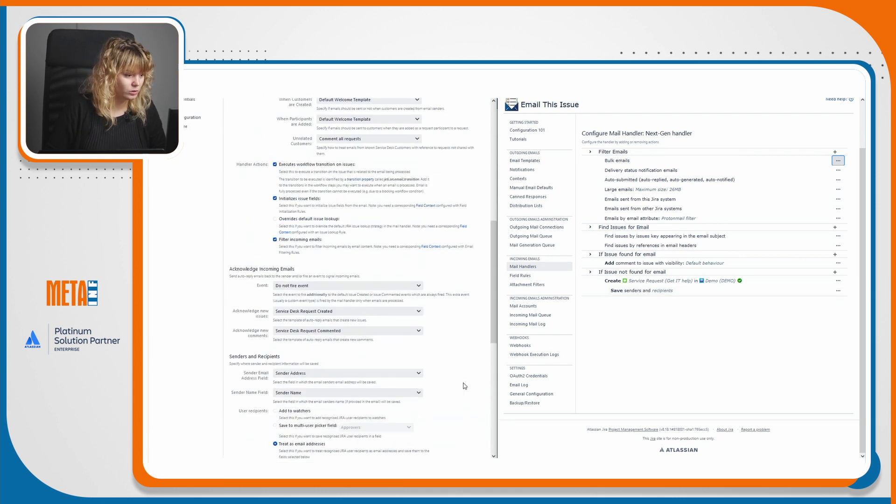
scroll(465, 386, up, 4)
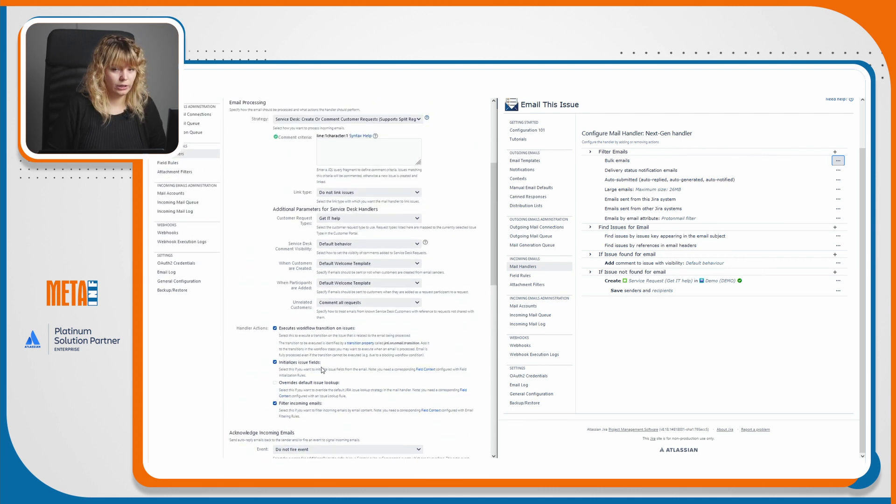
scroll(306, 364, down, 2)
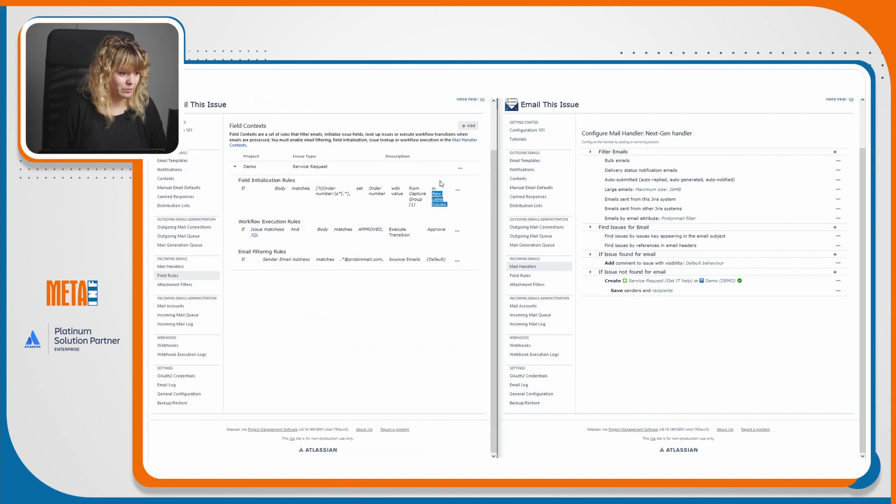
Add a Set issue field action to the Create step targeting the Order number field.
click(838, 281)
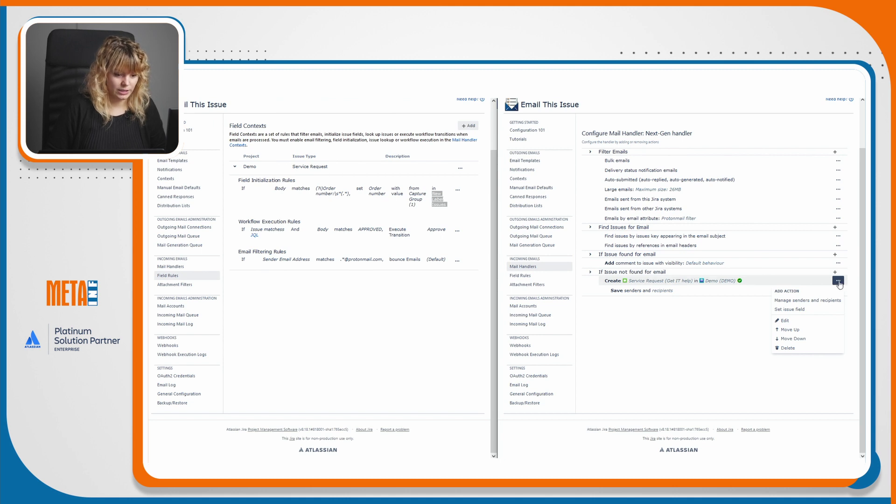
click(805, 313)
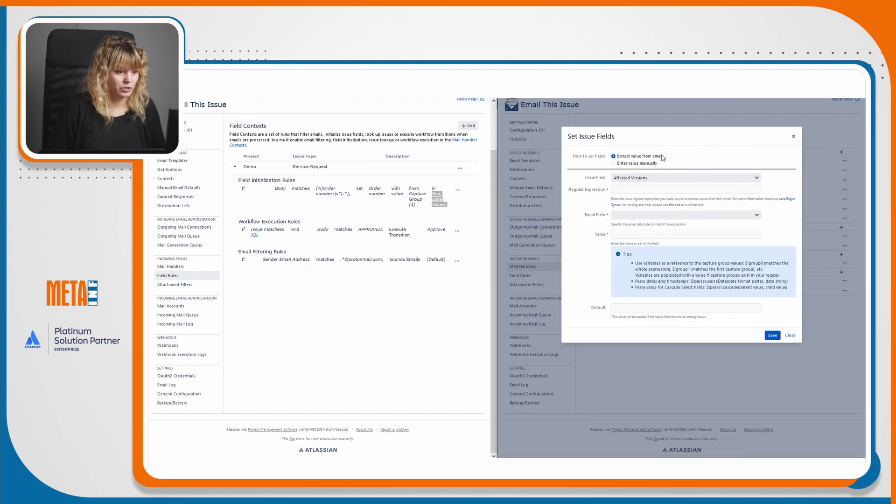
click(656, 181)
scroll(690, 236, down, 5)
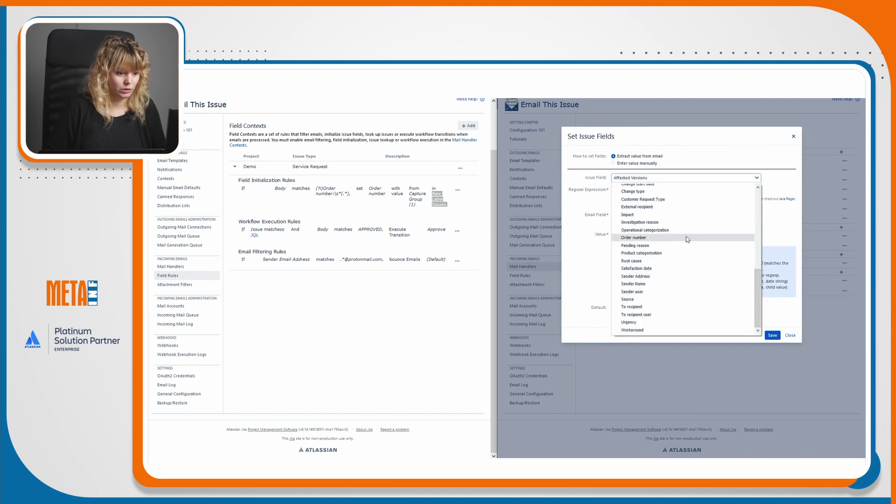
click(686, 238)
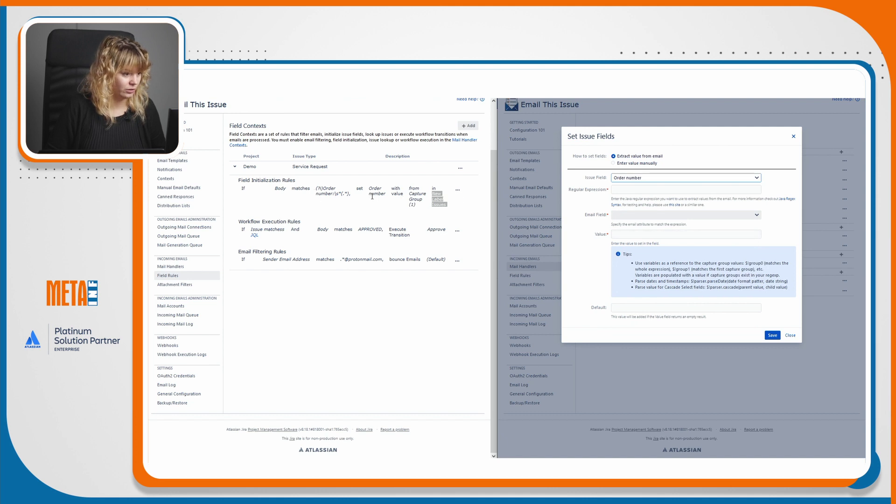
Copy the field rule's regex (?i)Order number:\s*(.*) into the Regular Expression box.
drag(349, 193, 319, 187)
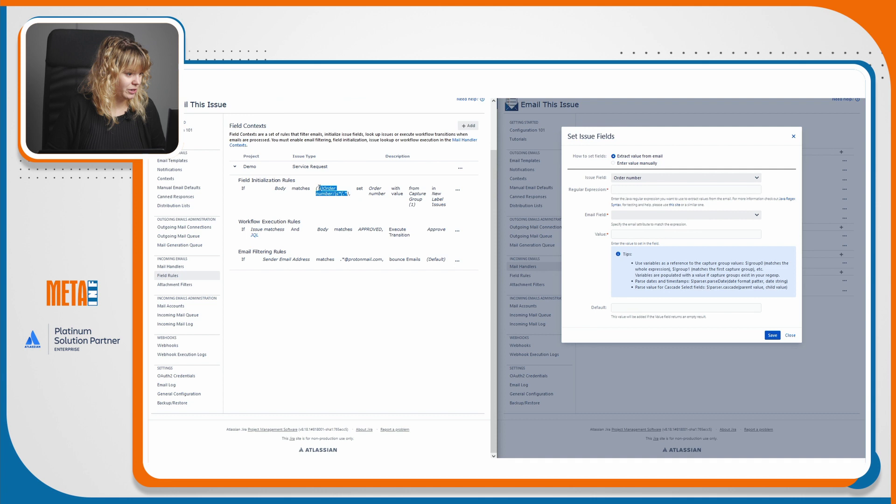
click(316, 190)
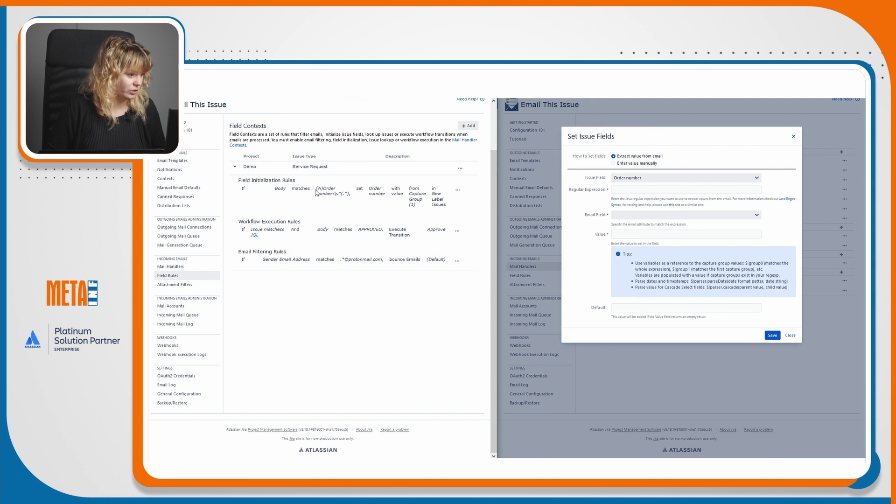
drag(324, 192, 348, 196)
key(ctrl+c)
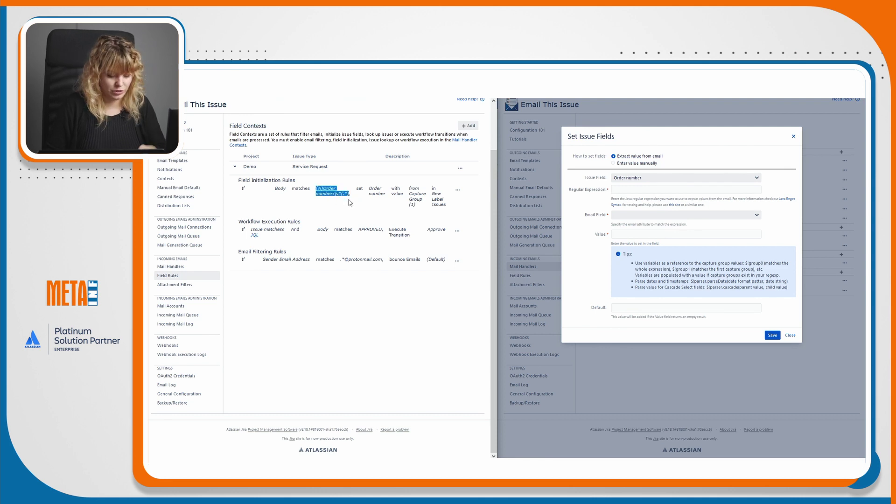
click(638, 189)
key(ctrl+v)
Match the regex against the email Body, set the value to $!group1, and save.
click(625, 215)
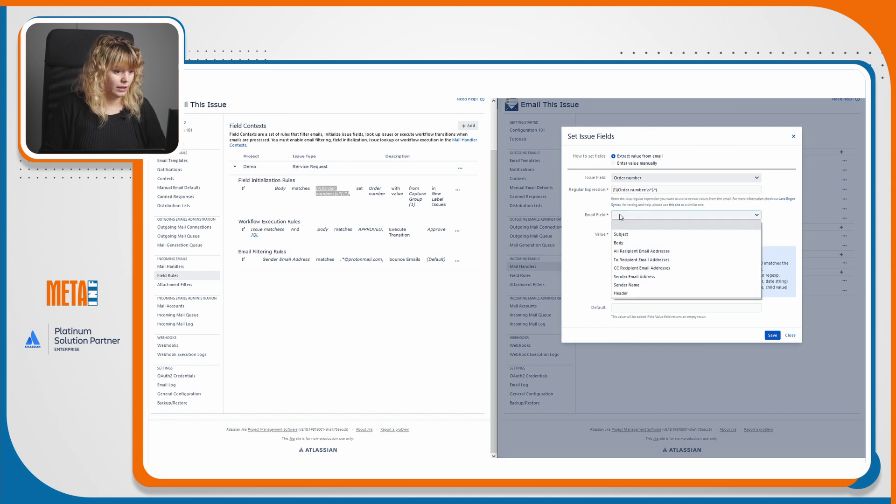
click(619, 243)
key(Tab)
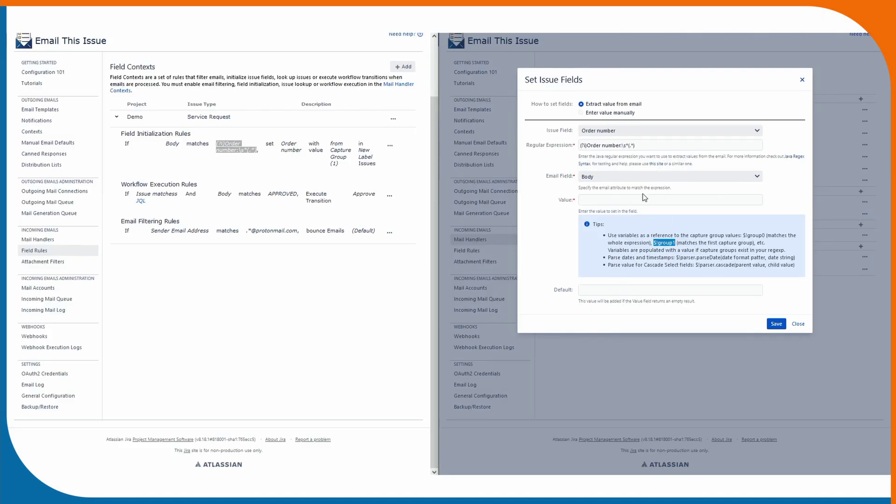
text($!group1)
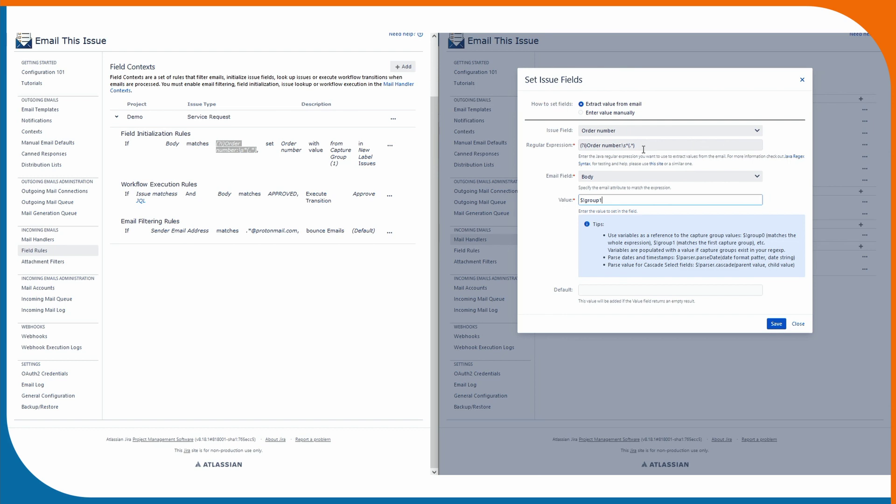
drag(636, 145, 629, 144)
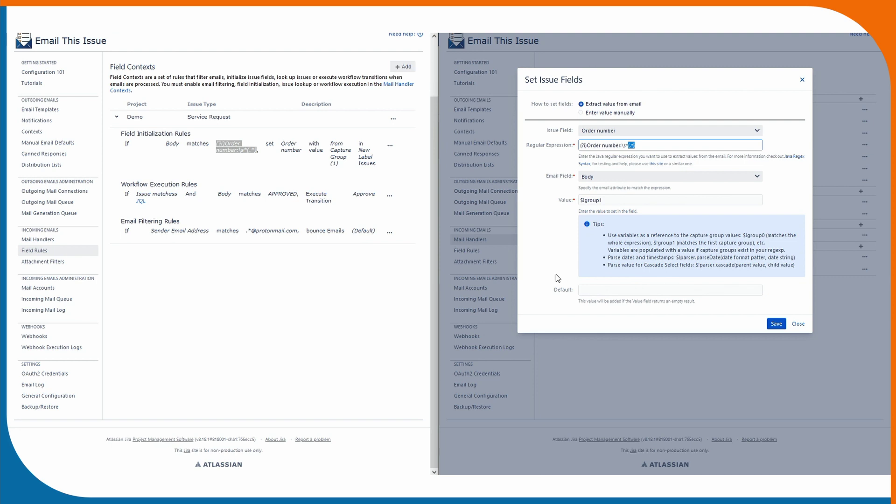
click(638, 311)
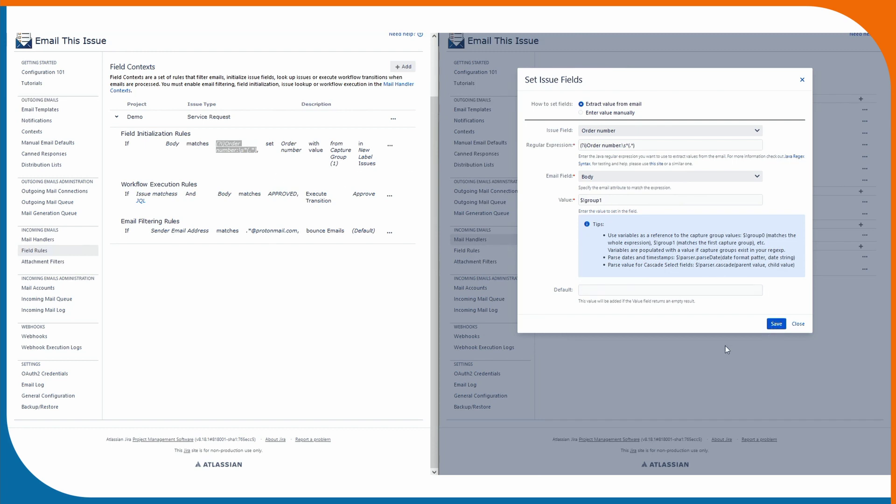
click(775, 324)
Review the old workflow execution rule, then add an Execute Workflow Transition action for found issues.
scroll(637, 290, up, 2)
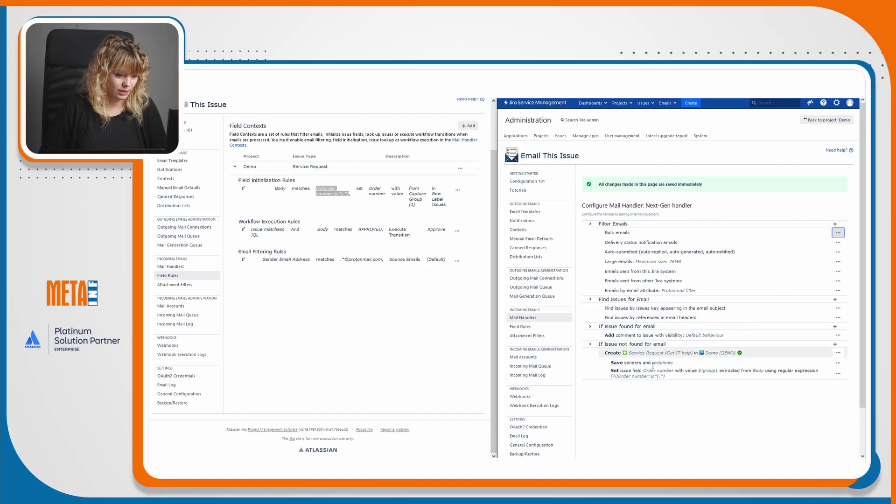
scroll(636, 291, down, 2)
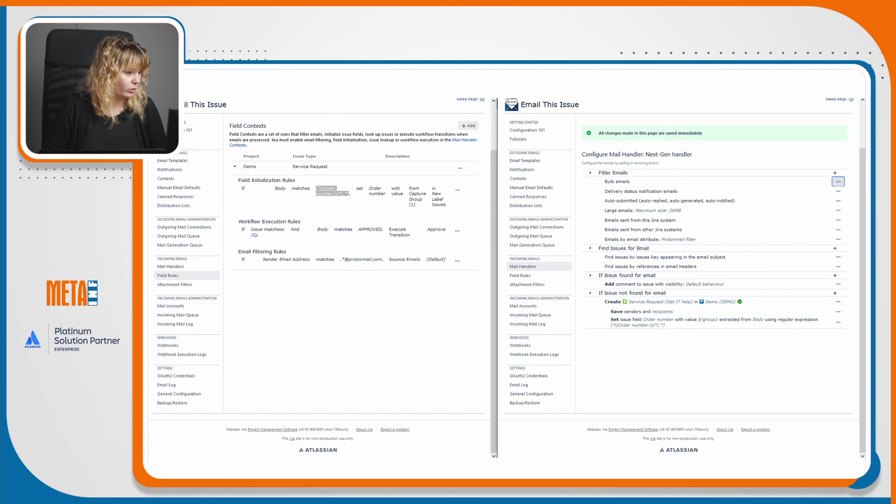
drag(242, 222, 319, 227)
click(319, 228)
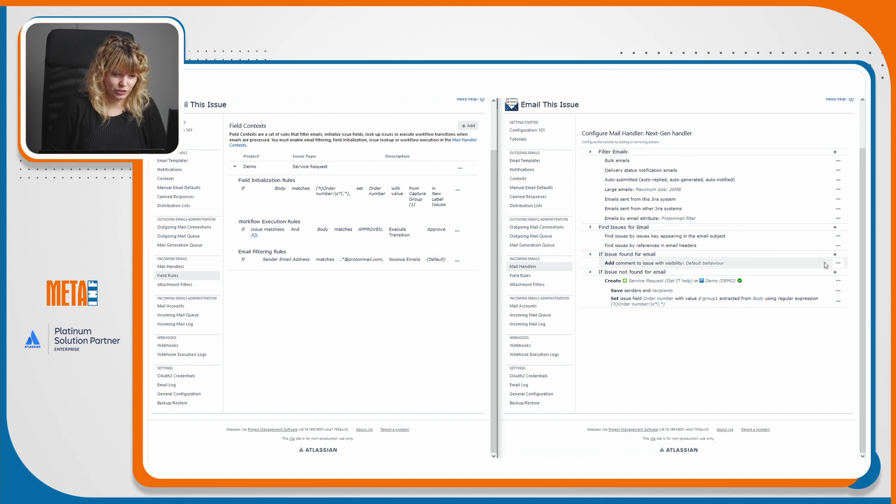
click(839, 263)
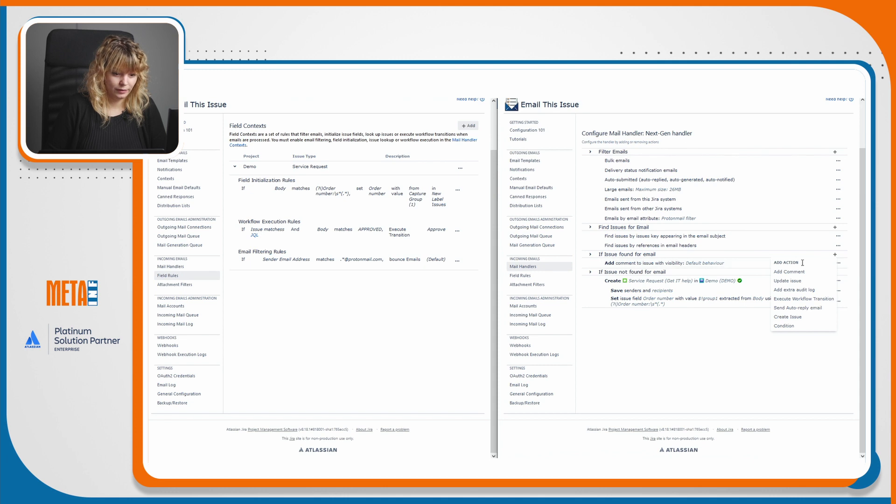
click(838, 263)
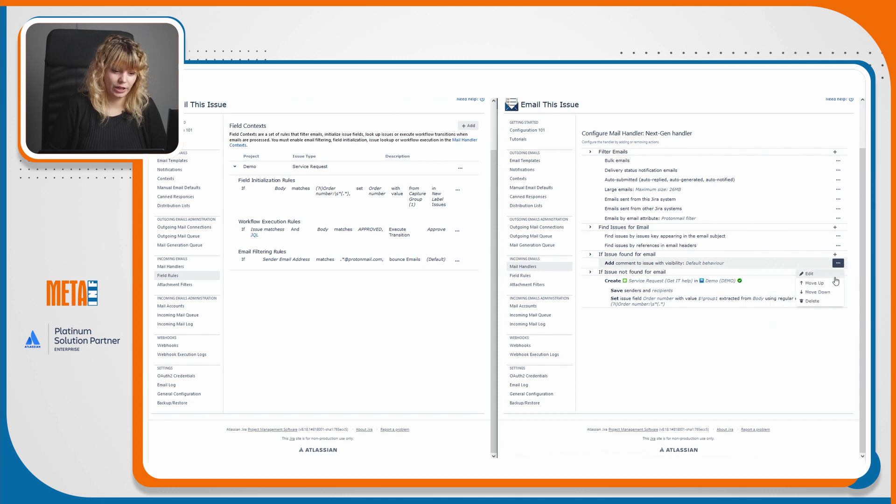
click(835, 255)
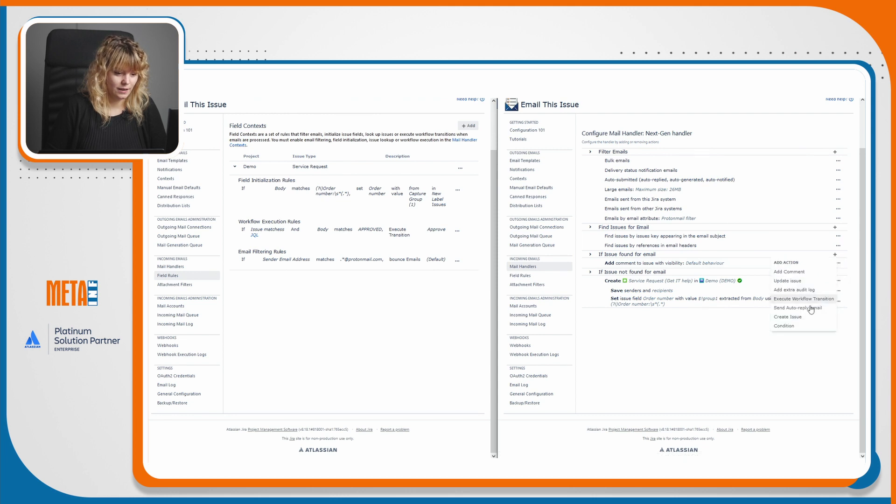
click(795, 300)
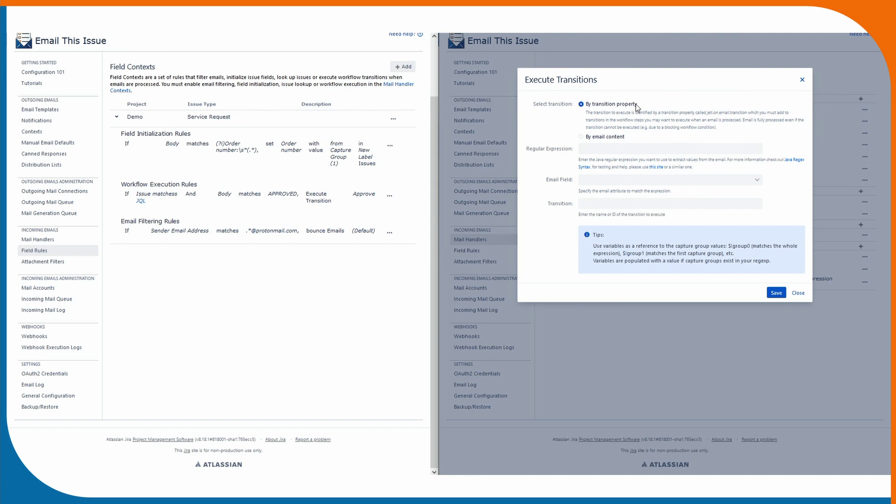
Run the Approve transition when the email Body matches regex APPROVED, copied from the old rule, and save.
click(603, 138)
click(612, 148)
triple_click(280, 195)
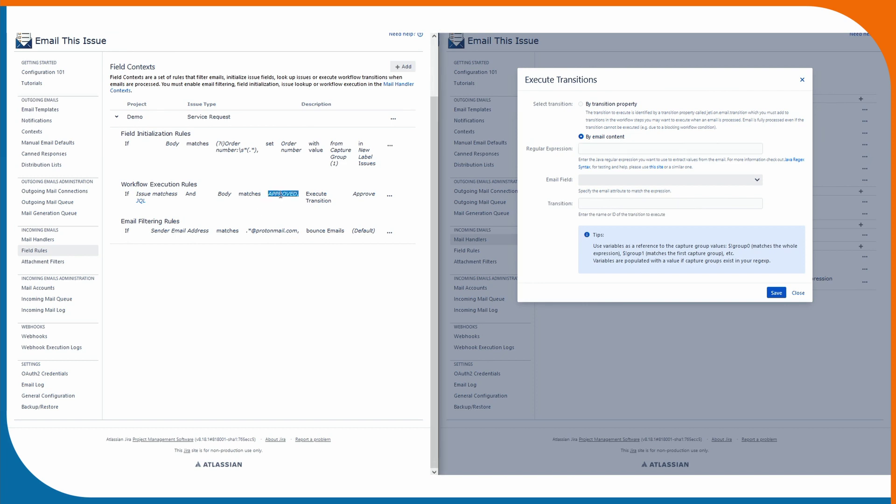
right_click(281, 195)
click(294, 202)
click(592, 150)
right_click(596, 148)
click(630, 217)
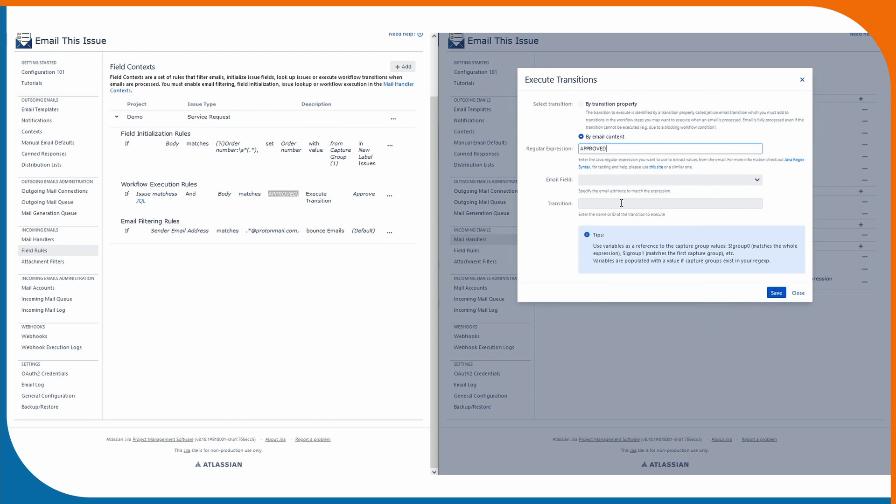
click(607, 181)
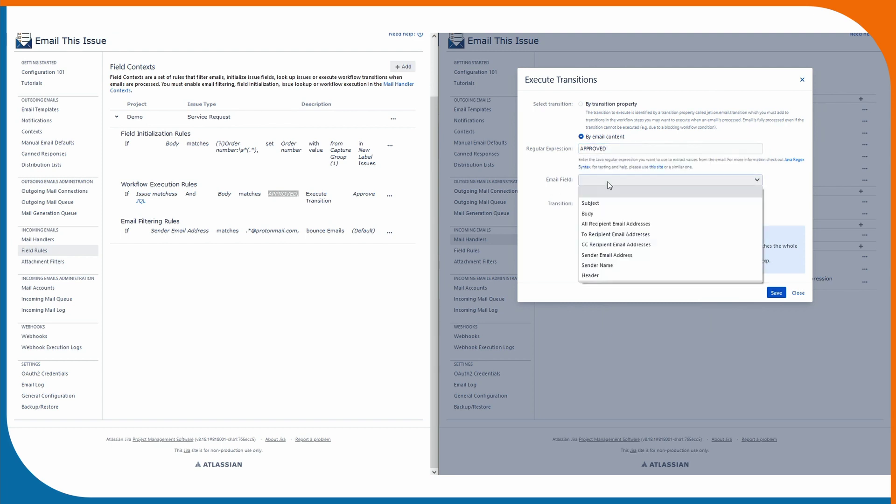
click(595, 213)
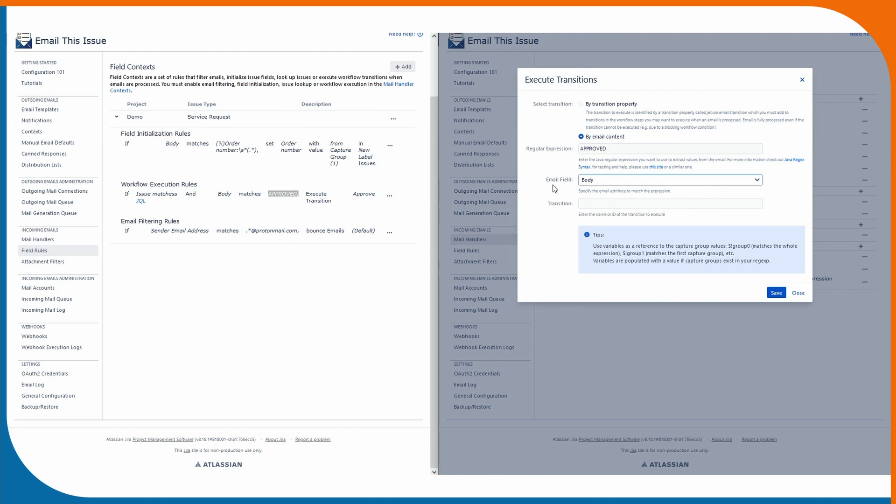
click(605, 200)
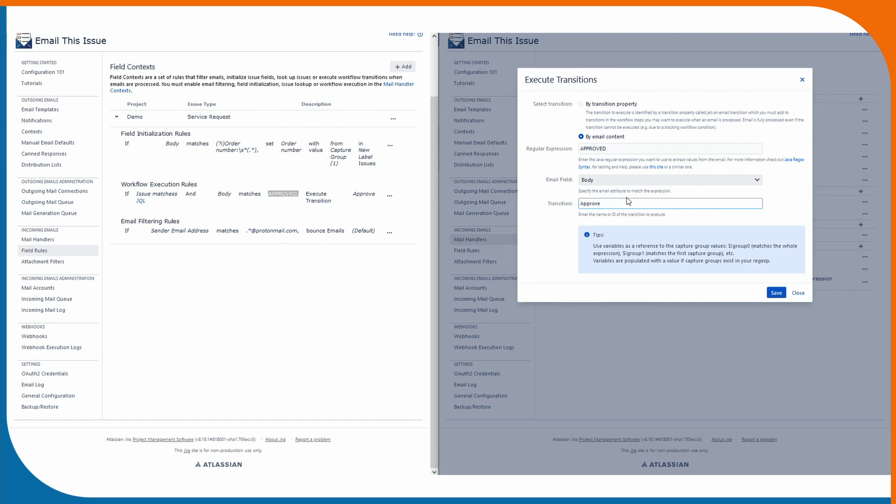
click(775, 292)
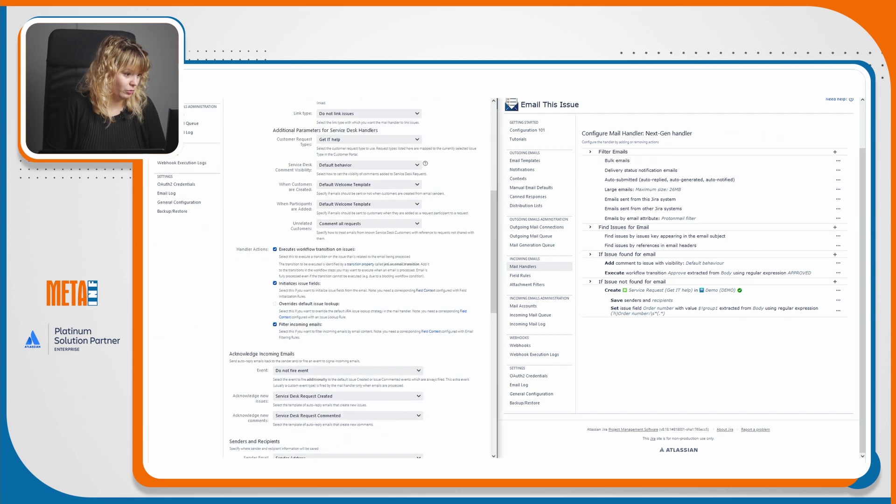
Review the old handler's Acknowledge new issues settings, then open the 'If Issue not found for email' action menu.
drag(492, 245, 500, 197)
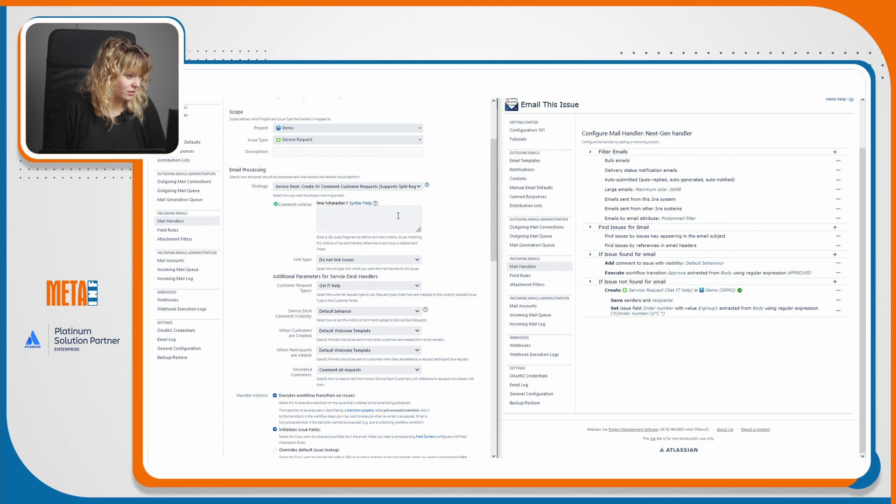
scroll(498, 240, down, 1)
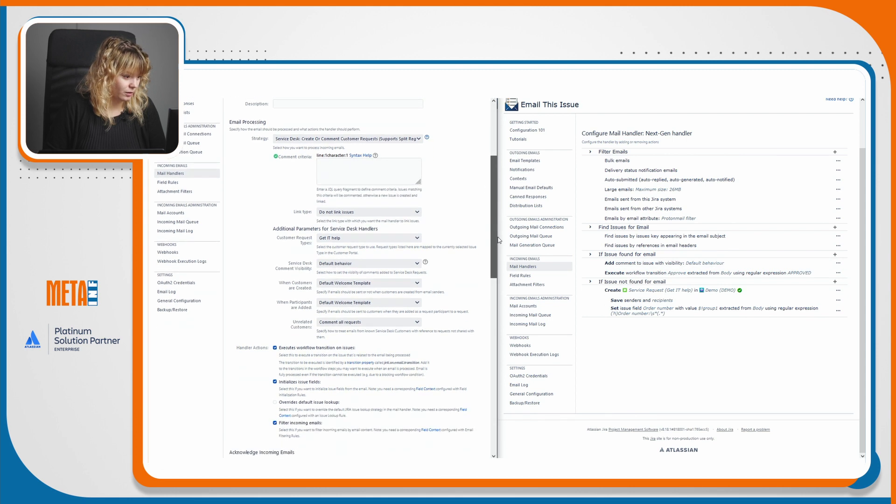
scroll(498, 240, down, 3)
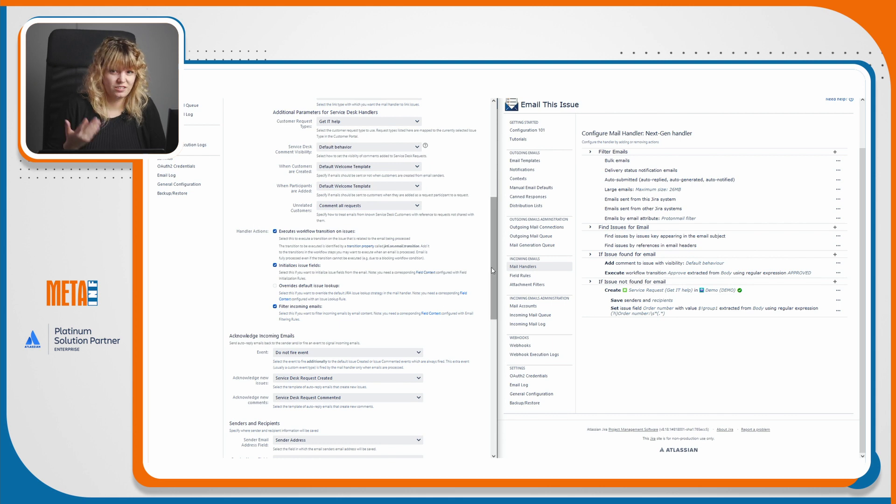
scroll(494, 270, down, 5)
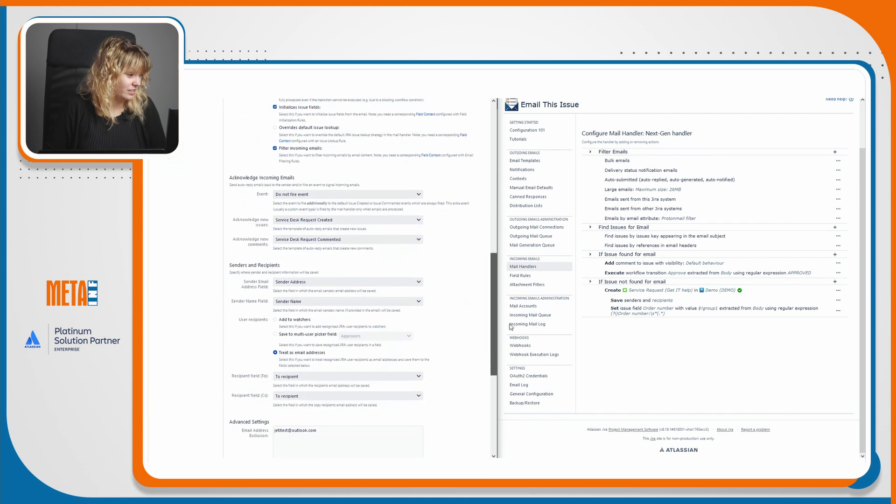
drag(233, 218, 269, 246)
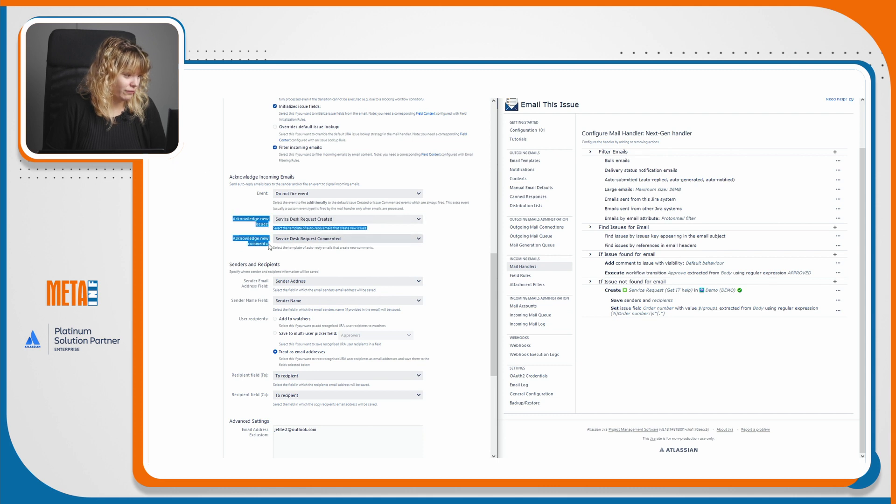
click(265, 237)
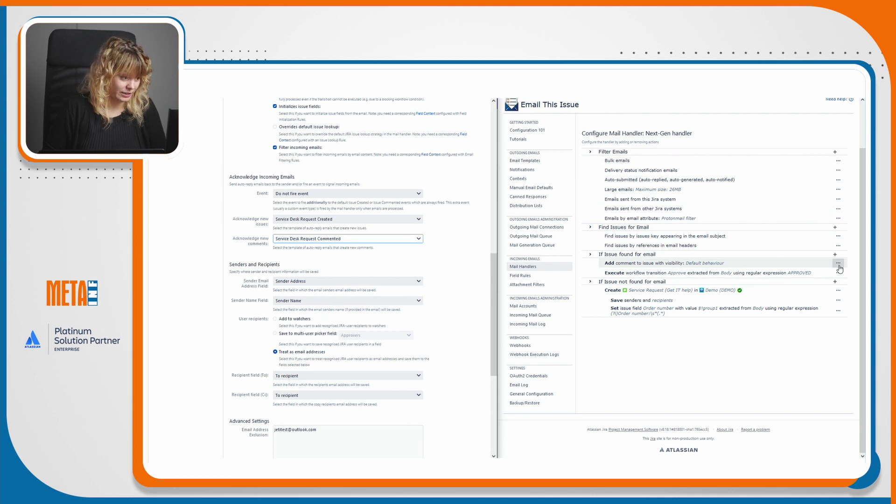
drag(232, 218, 265, 233)
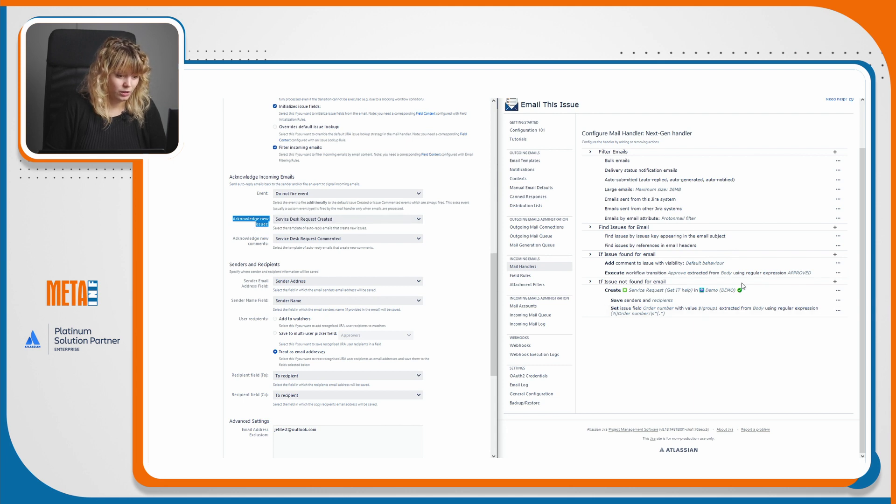
click(834, 283)
click(834, 284)
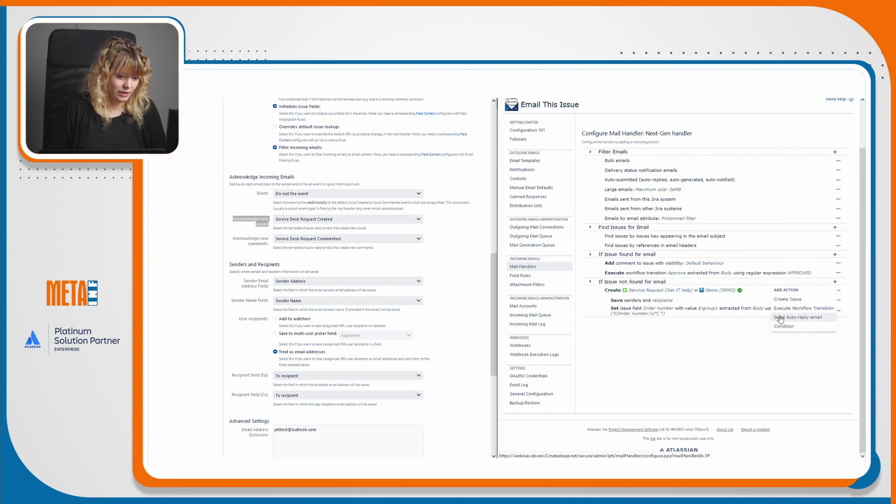
Add a Send Auto-reply email action with the Service Desk Request Created template, leaving From and Reply-to empty.
click(801, 318)
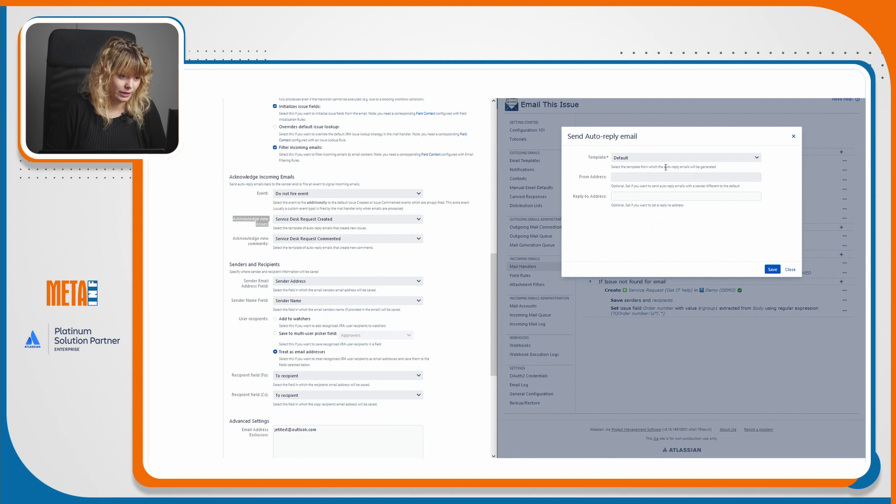
click(633, 158)
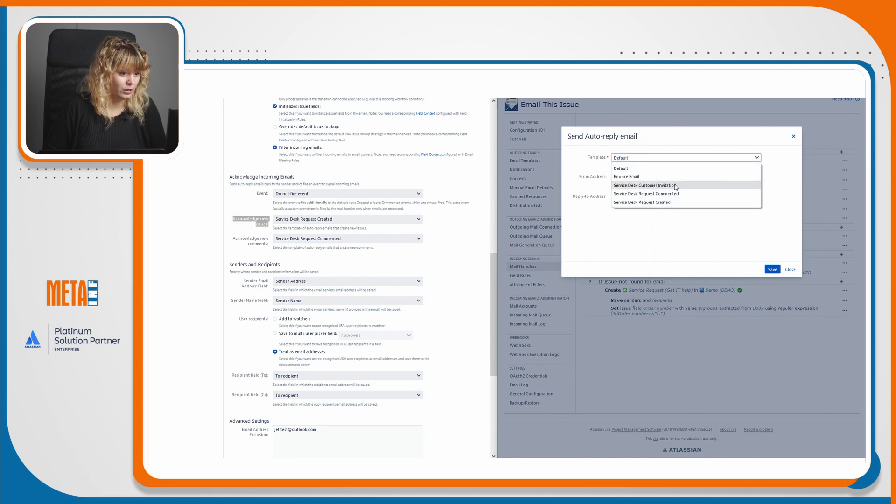
click(681, 204)
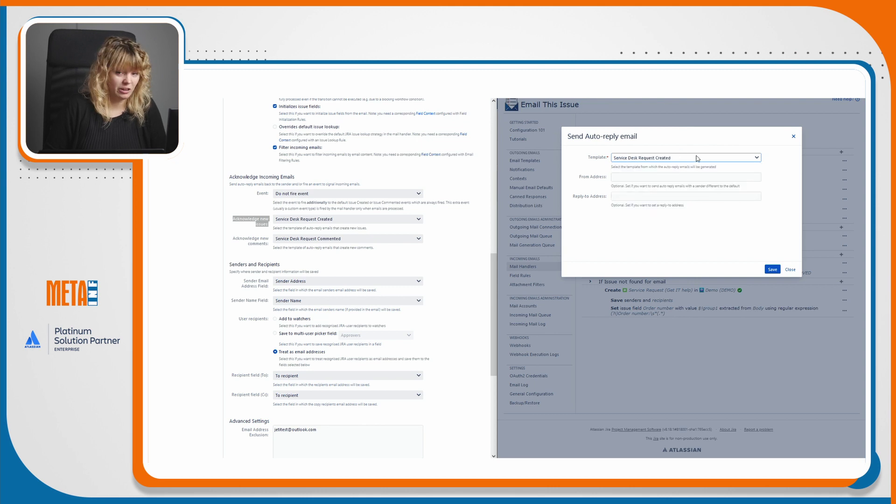
click(688, 179)
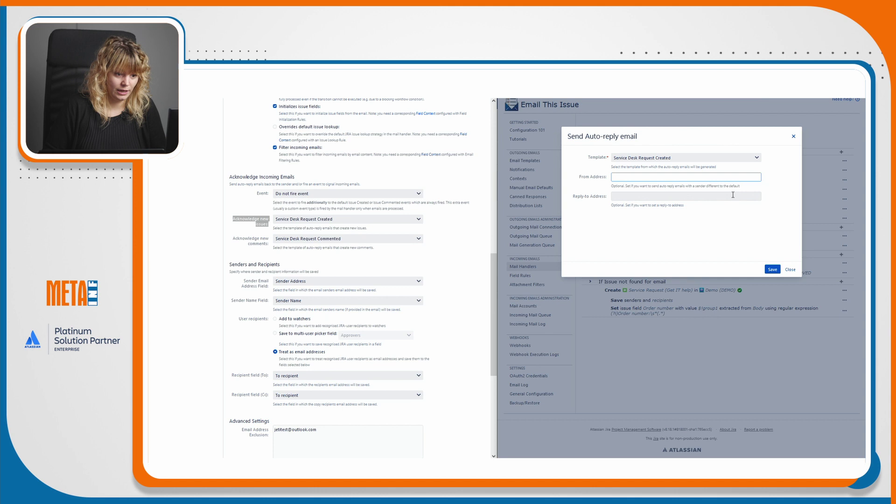
click(772, 270)
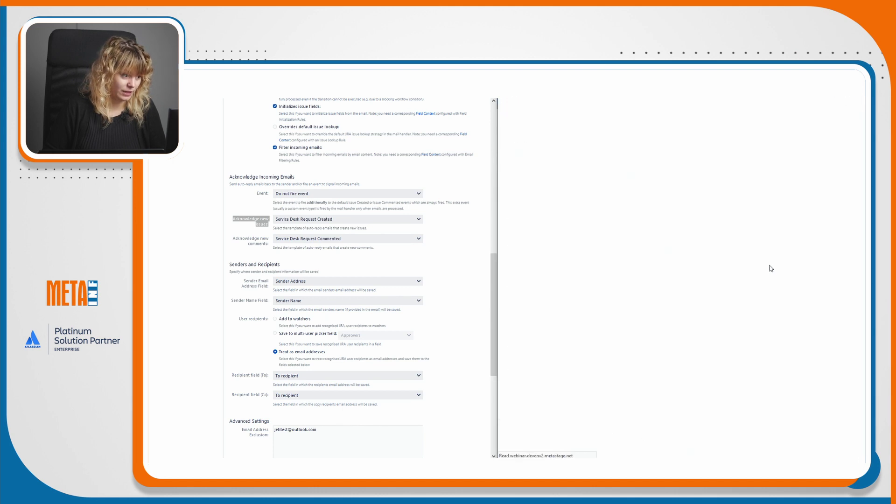
click(267, 238)
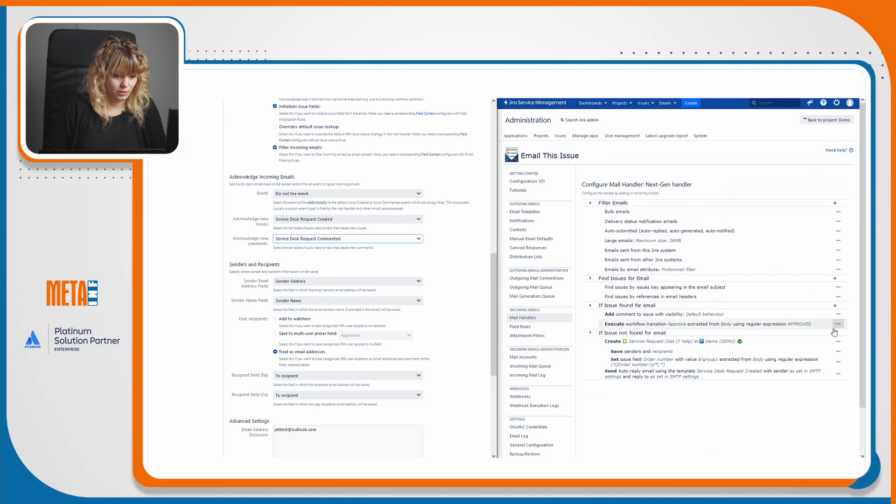
Under 'If Issue found for email', add a Send Auto-reply email action with the Service Desk Request Commented template.
click(834, 306)
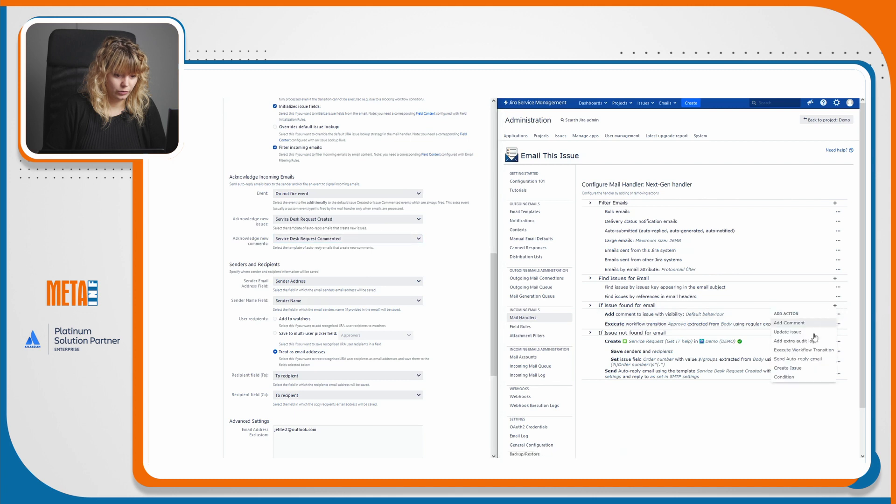
click(811, 360)
click(668, 158)
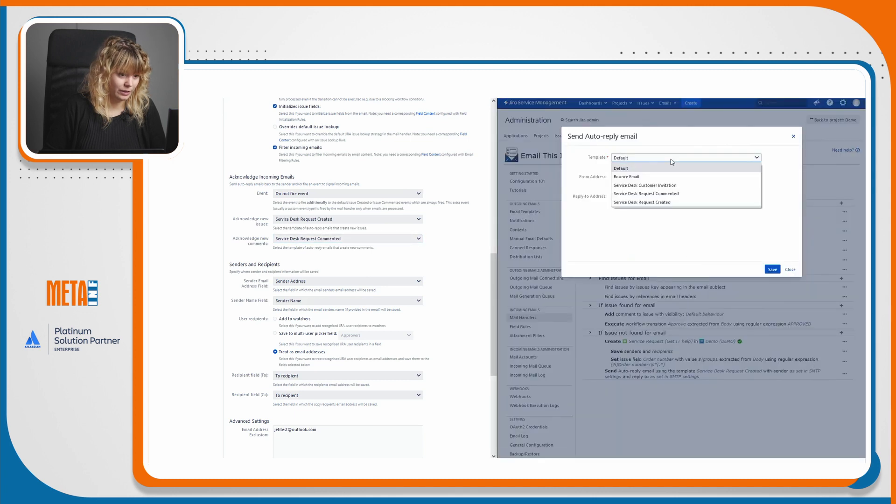
click(646, 194)
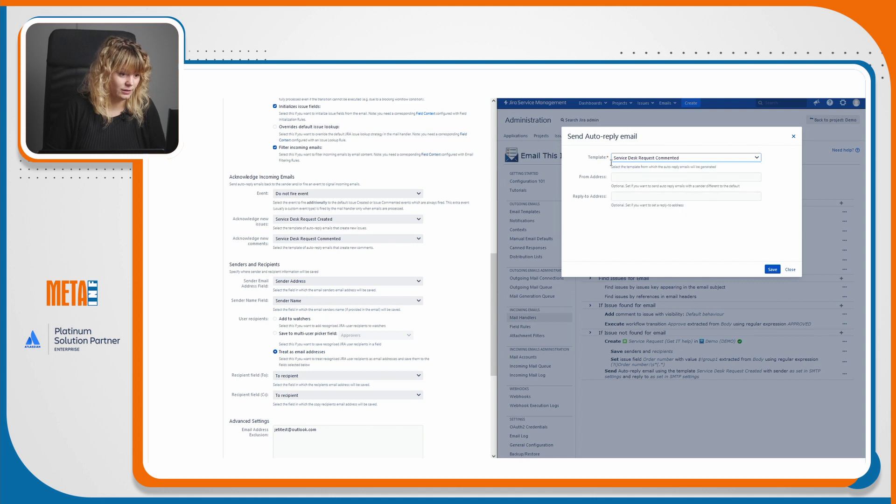
click(772, 269)
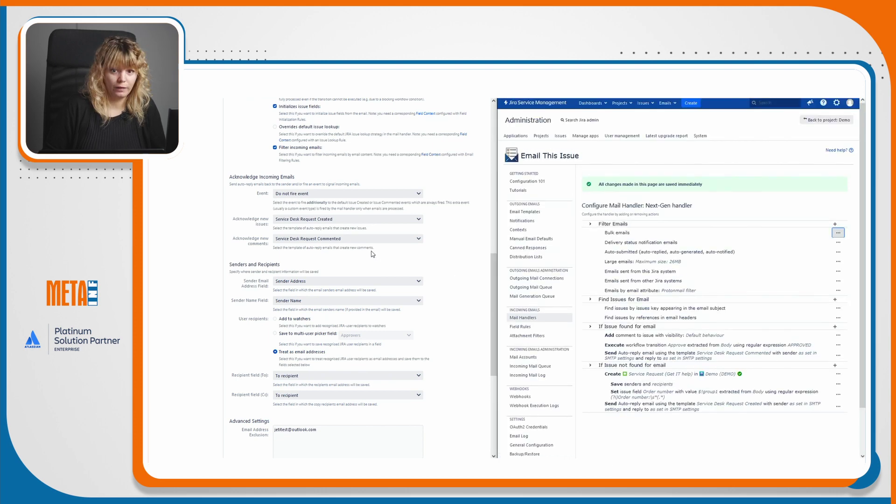
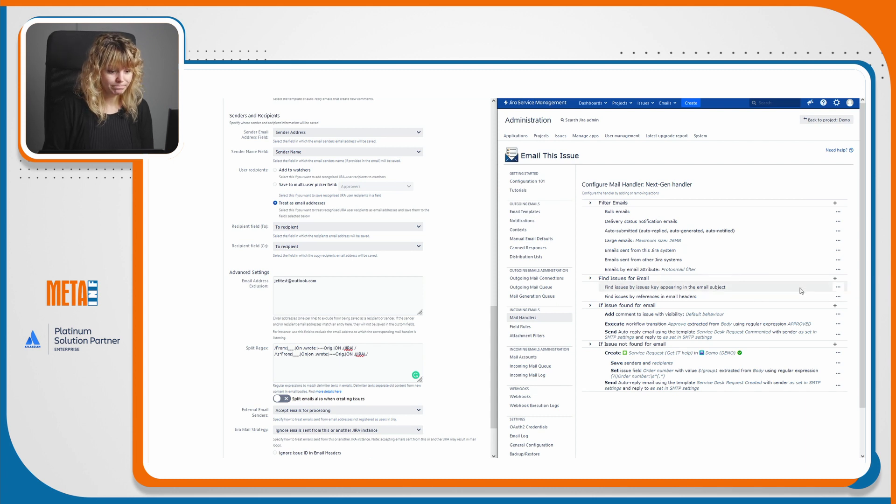
Add an 'Update issue by setting fields' action under 'If Issue found for email' in the Next-Gen handler.
click(835, 306)
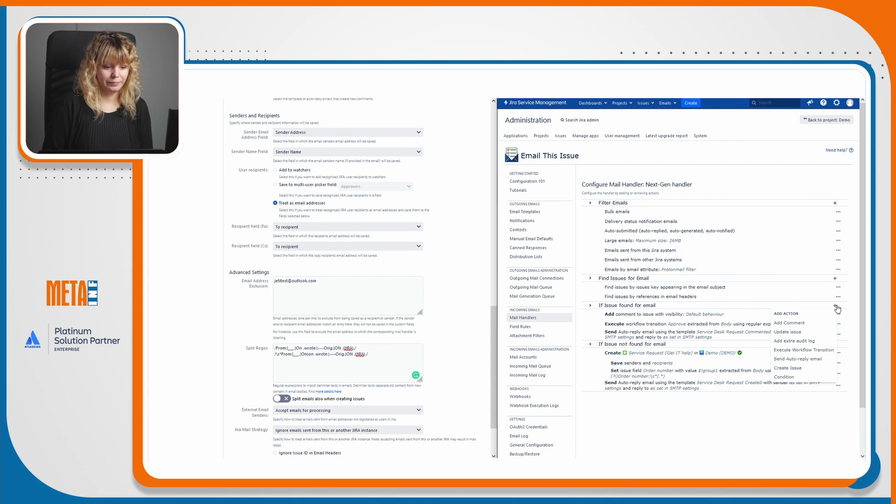
click(827, 323)
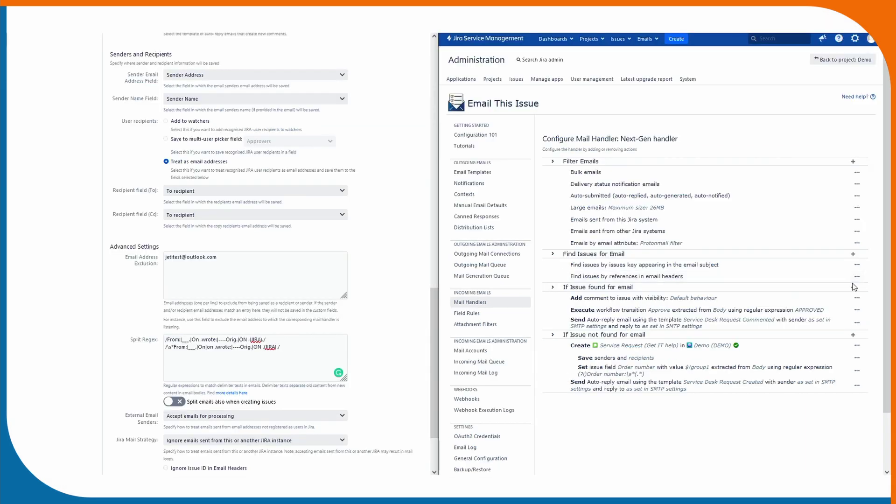
click(853, 290)
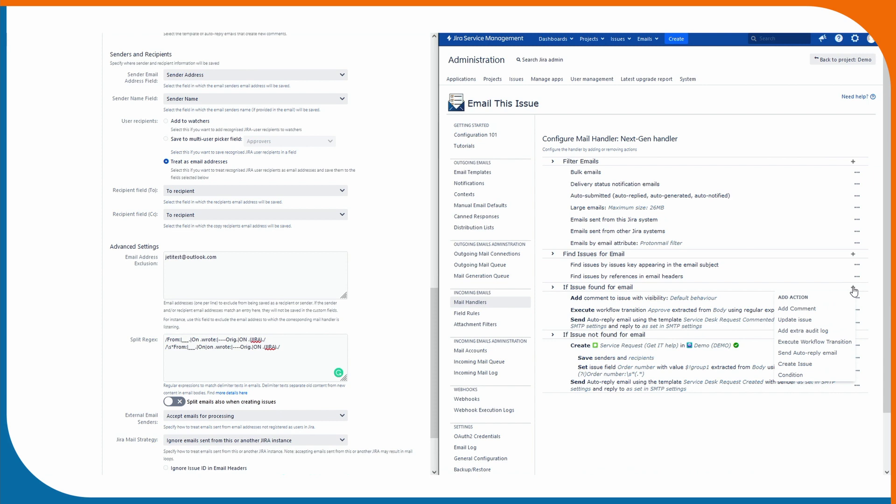
click(854, 290)
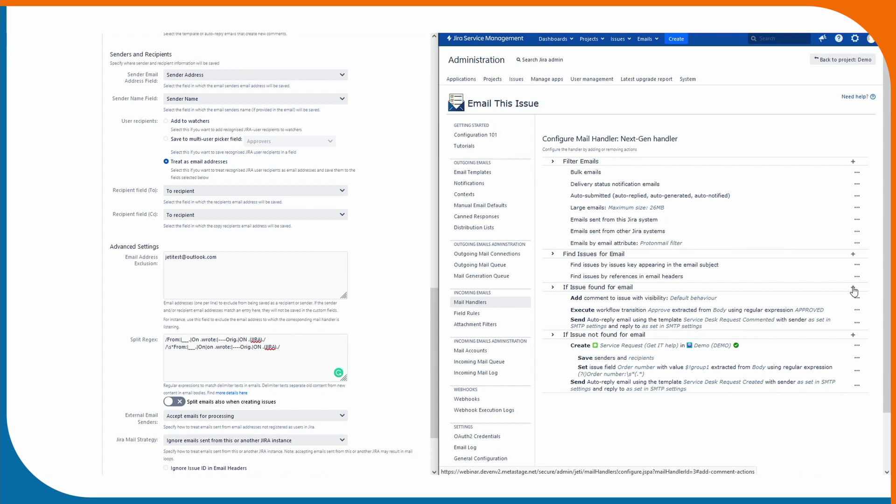
click(854, 290)
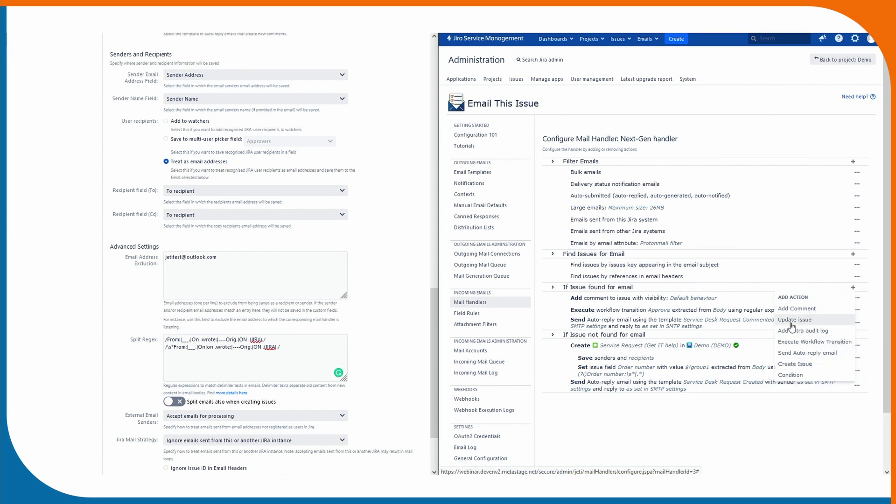
click(822, 323)
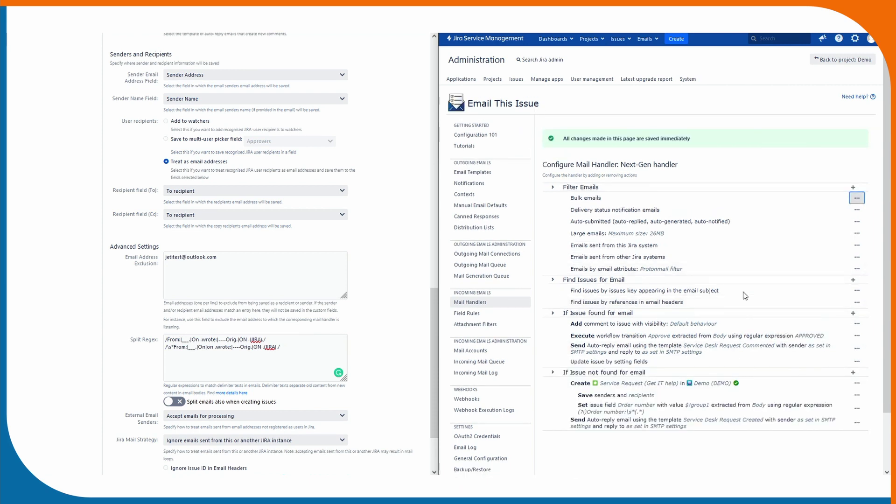
click(856, 362)
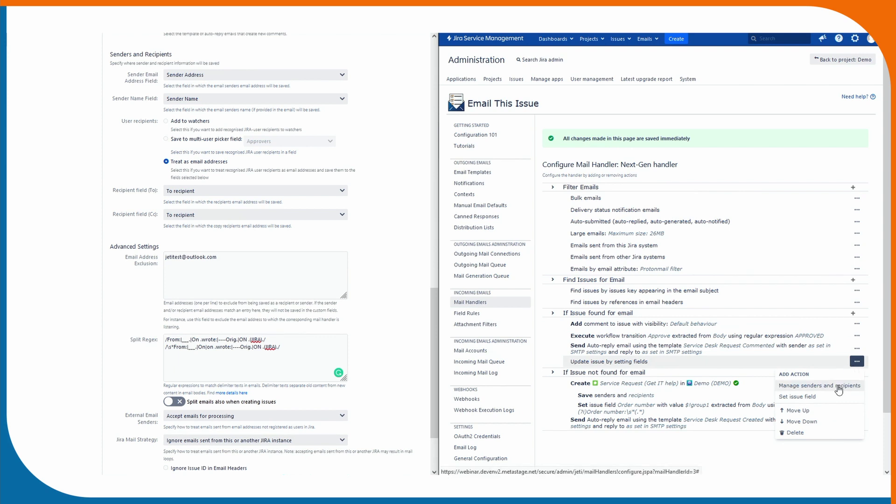
In Manage senders and recipients, save SD Customer w/o access senders as Sender user.
click(837, 386)
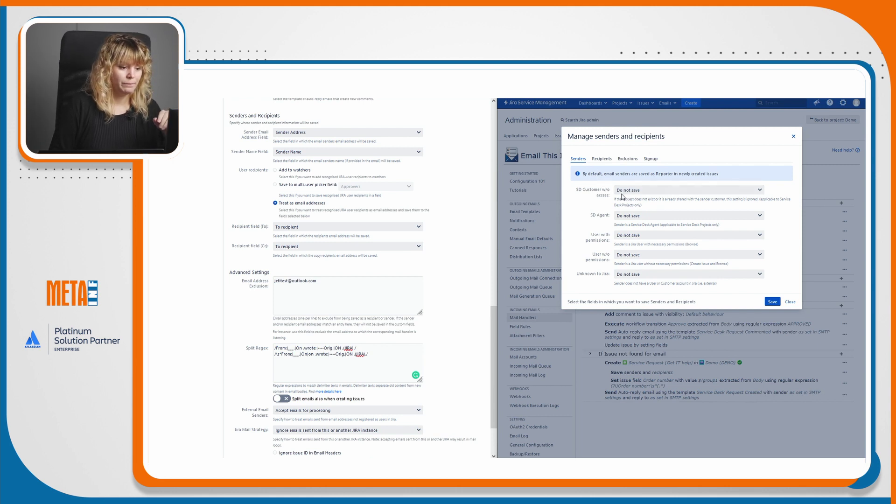
click(607, 160)
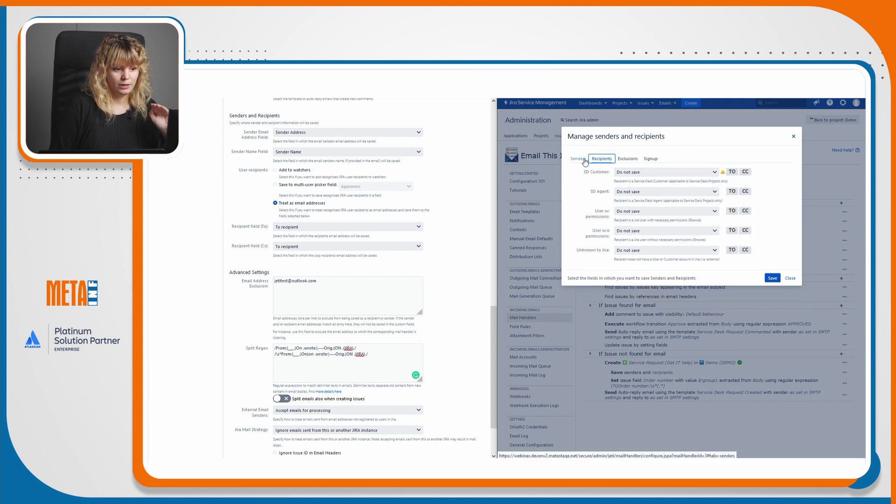
click(584, 161)
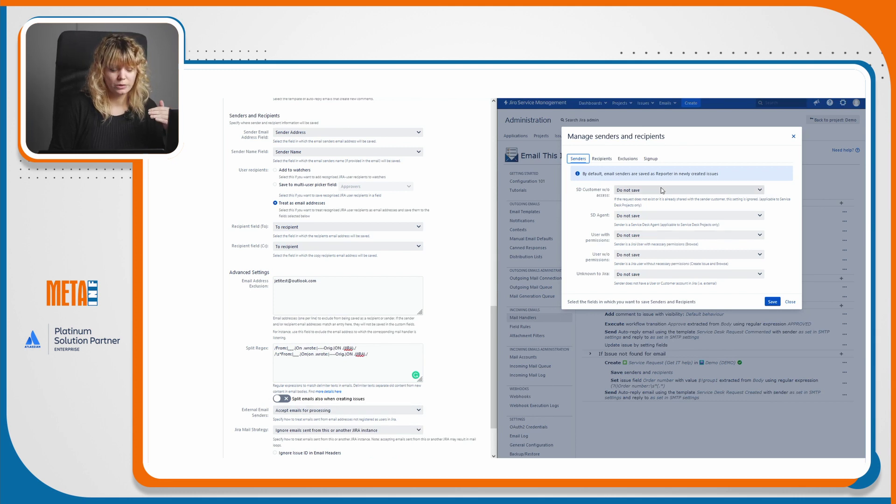
click(709, 190)
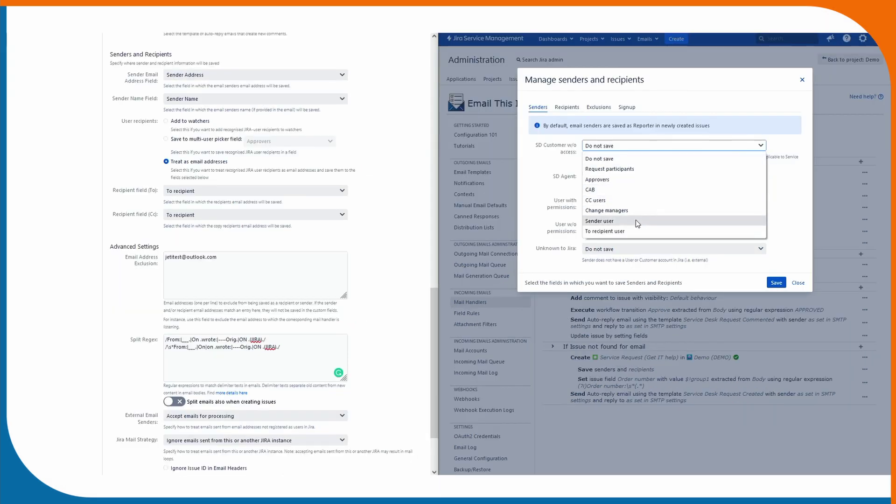
click(636, 221)
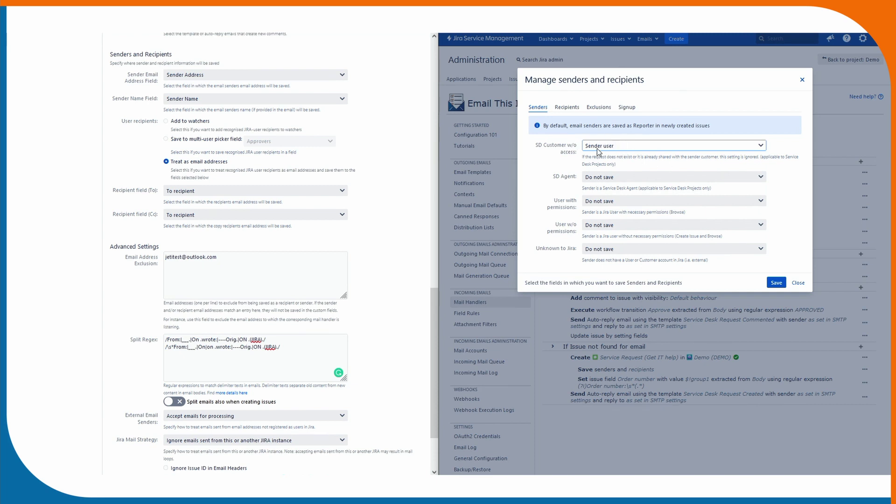
Save SD Agent and permitted/unpermitted user senders as Sender user, unknown senders as Sender Address.
click(636, 176)
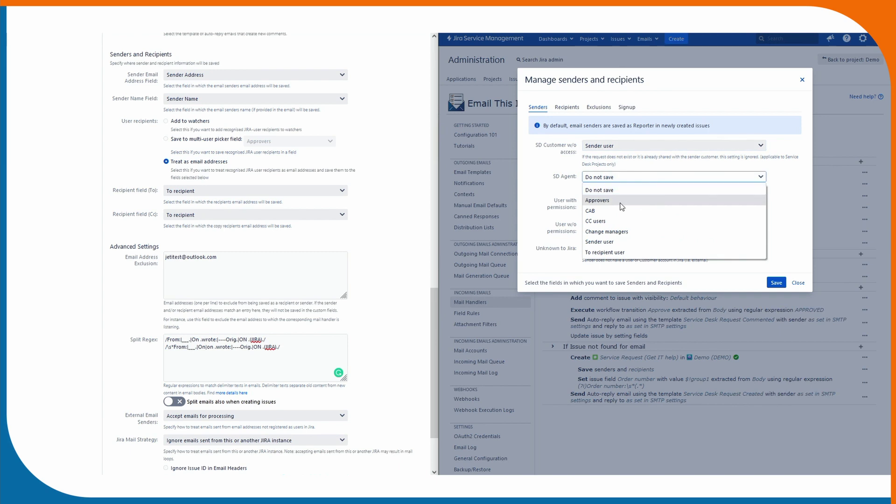
click(607, 242)
click(616, 201)
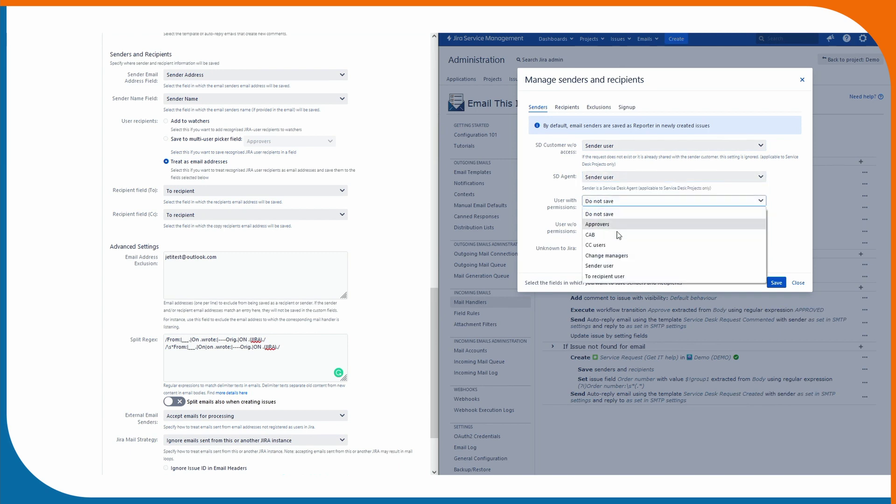
click(602, 265)
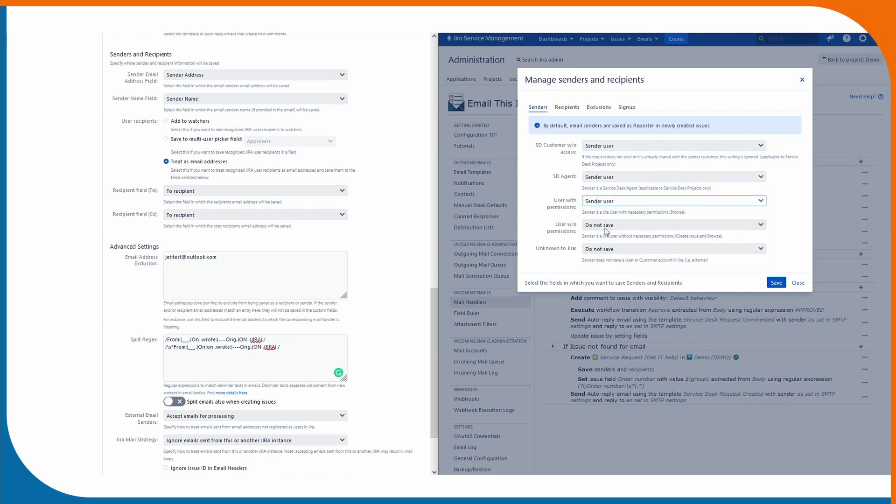
click(624, 226)
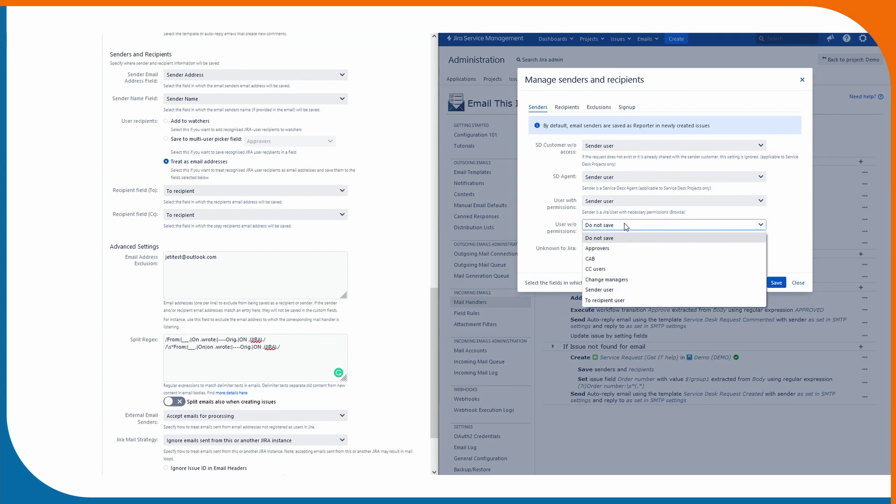
click(624, 289)
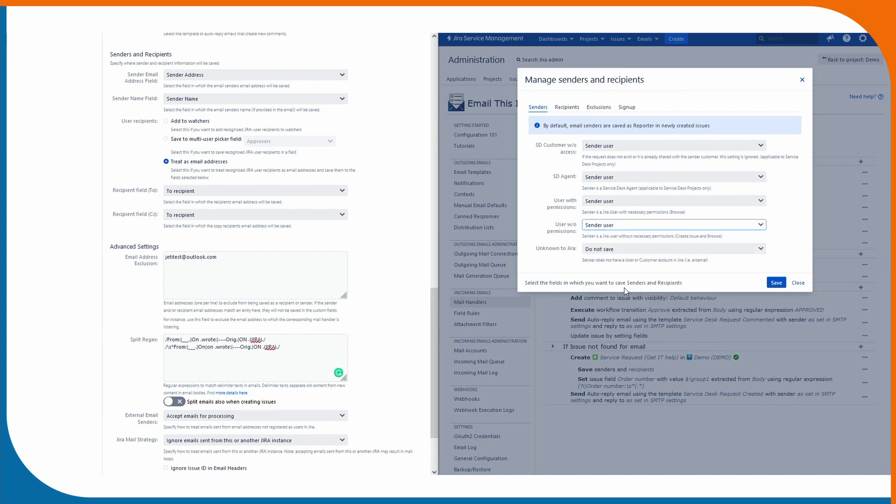
click(600, 248)
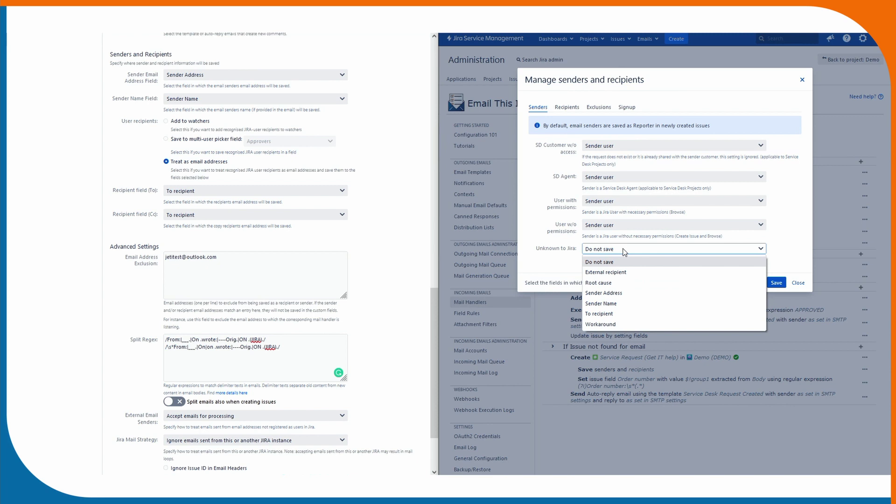
click(617, 293)
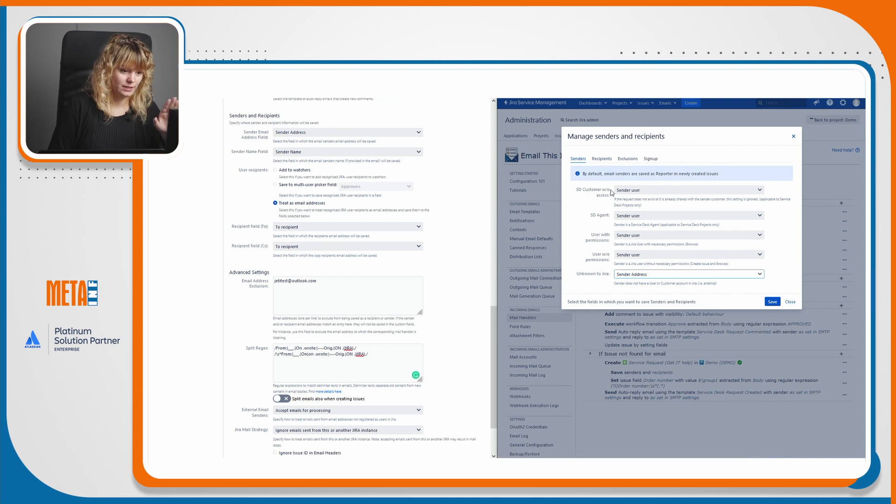
click(601, 237)
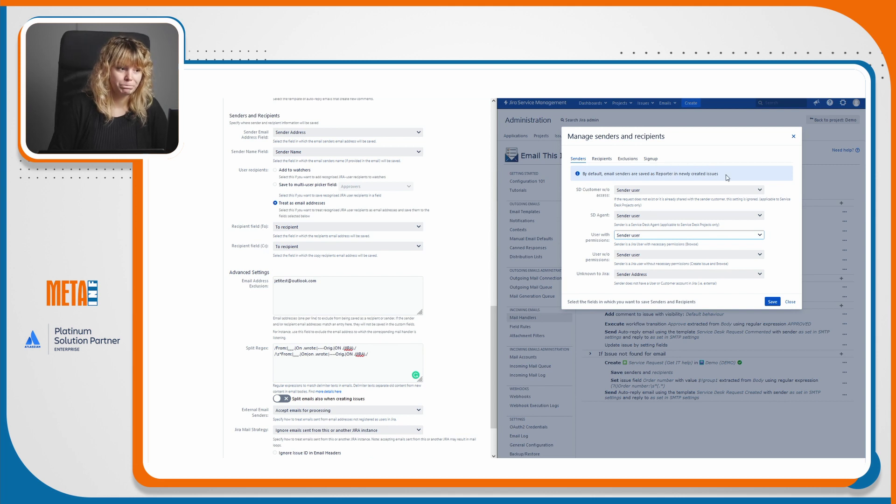
On Recipients, store SD Customer recipients as Request participants and SD Agent recipients as Watchers.
click(602, 159)
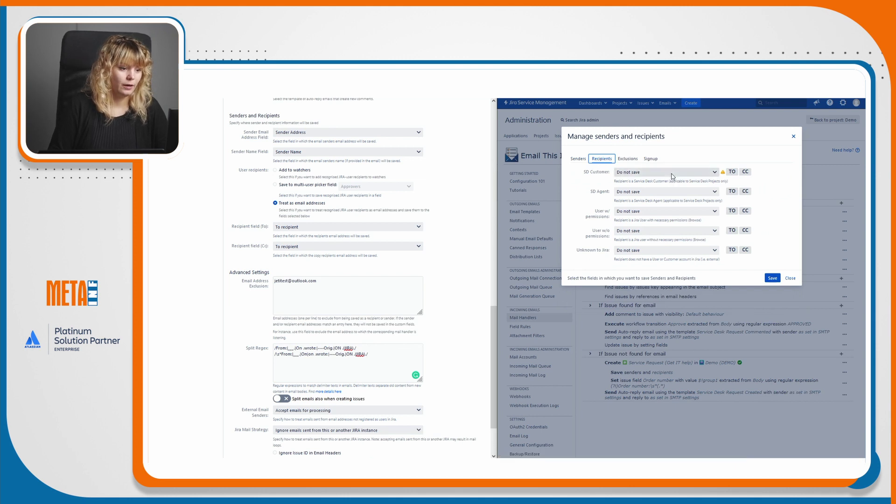
click(660, 175)
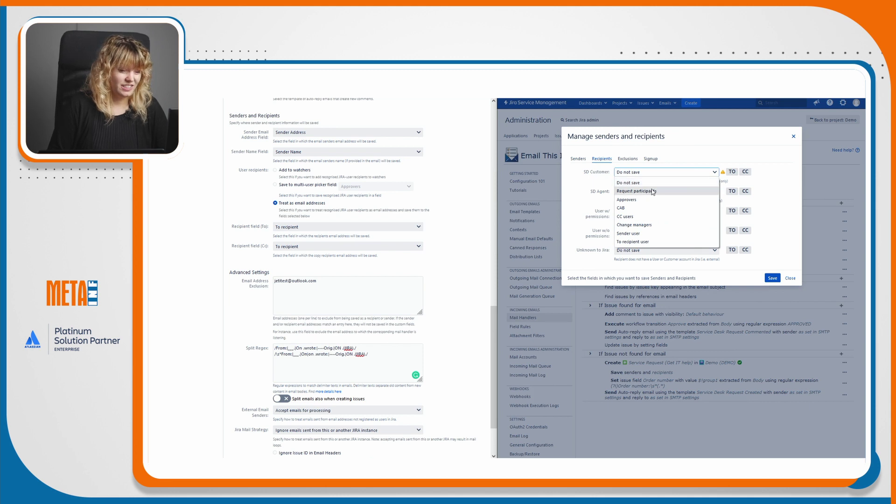
click(653, 192)
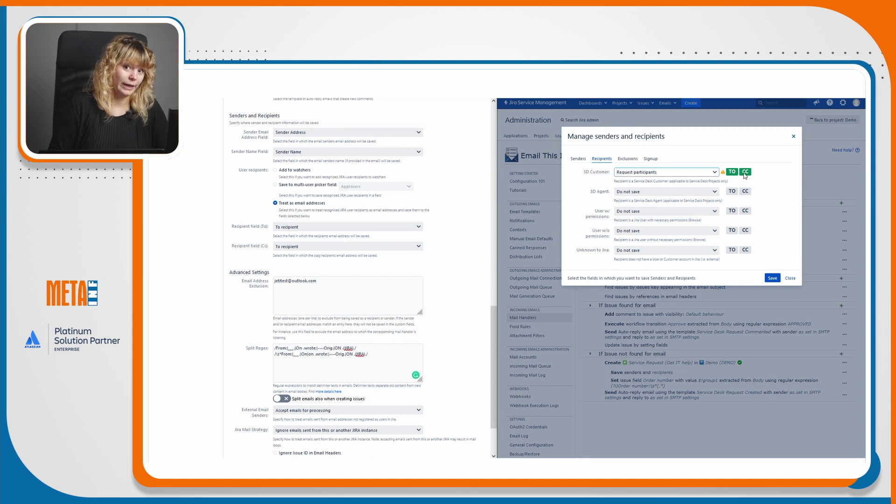
click(630, 191)
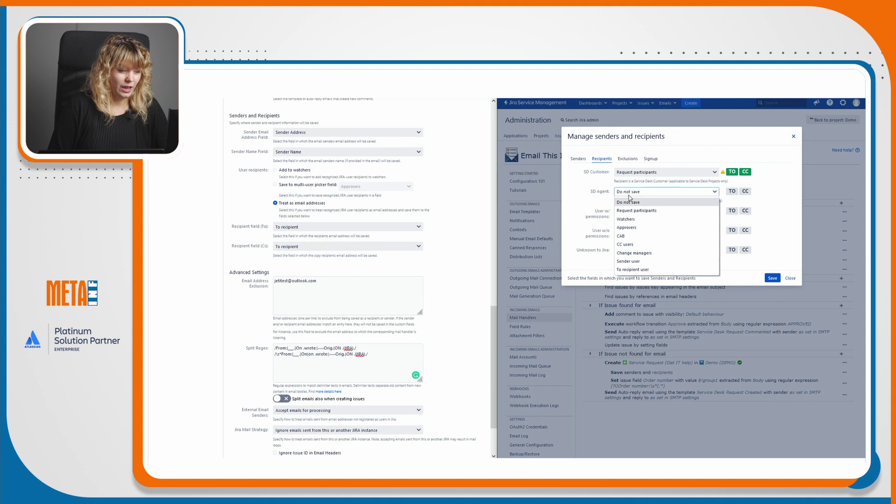
click(627, 219)
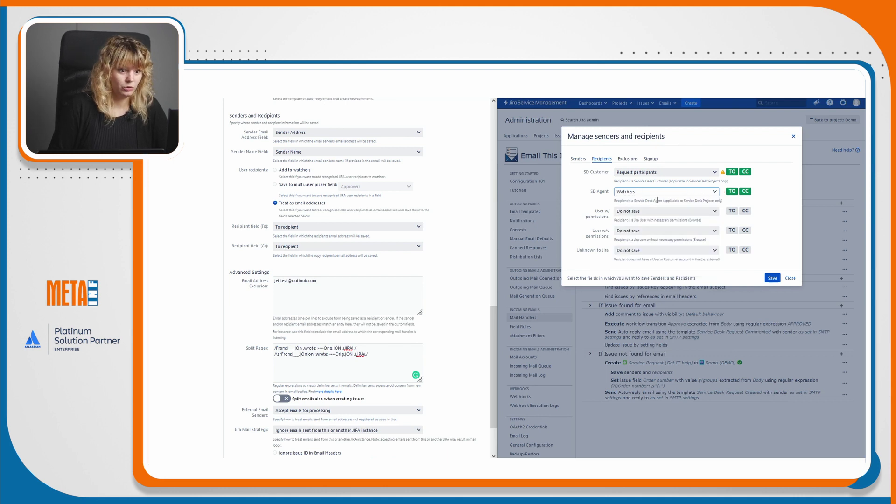
click(672, 194)
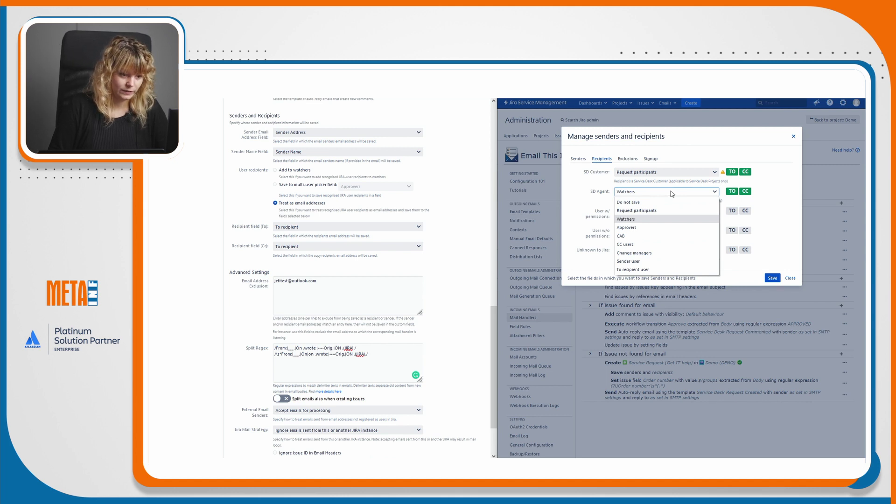
click(670, 191)
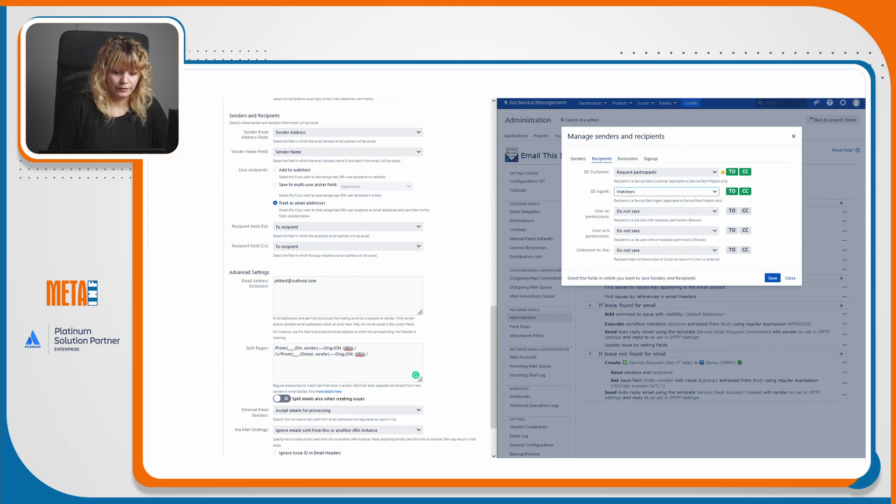
Save Jira users with and without permissions as To recipient user, unknown addresses as To recipient.
click(650, 211)
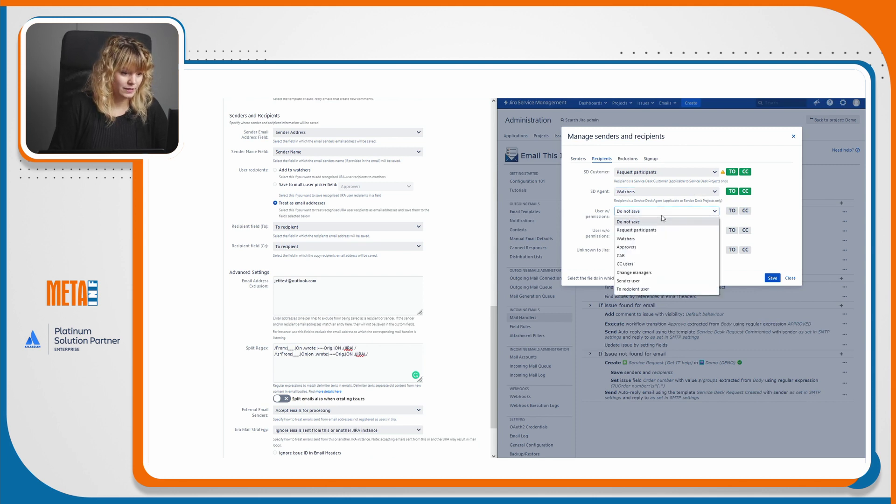
click(646, 290)
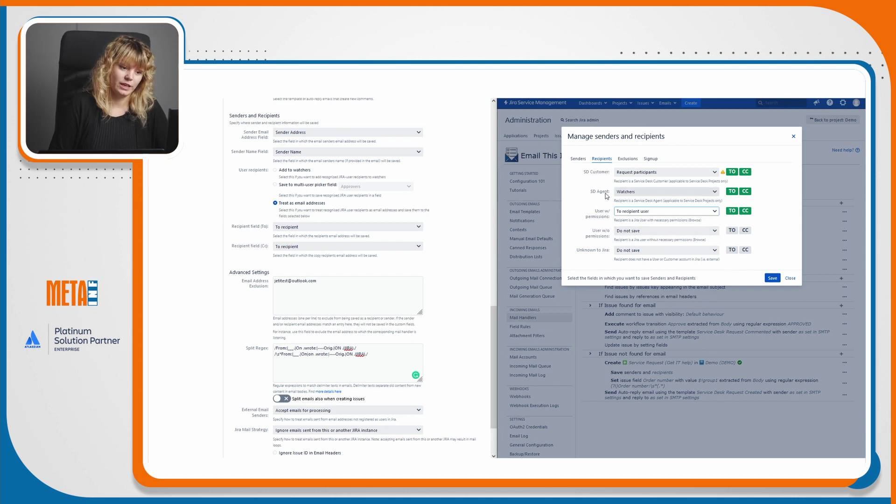
click(629, 230)
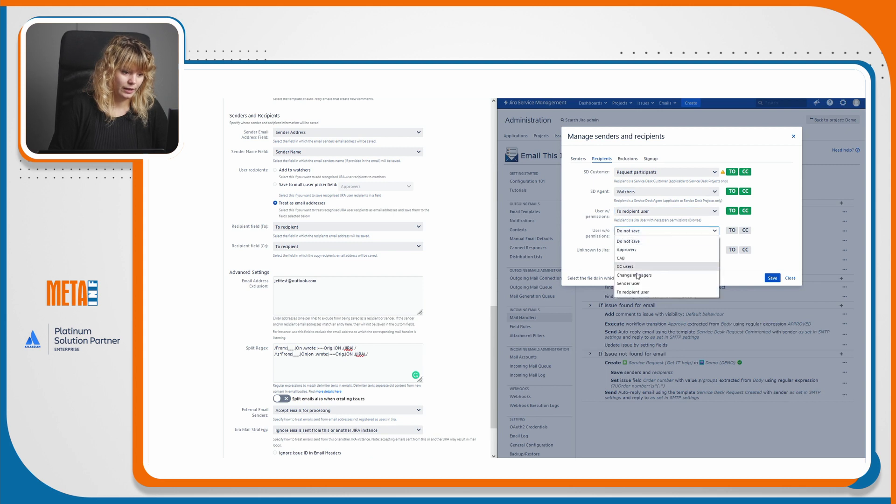
click(641, 292)
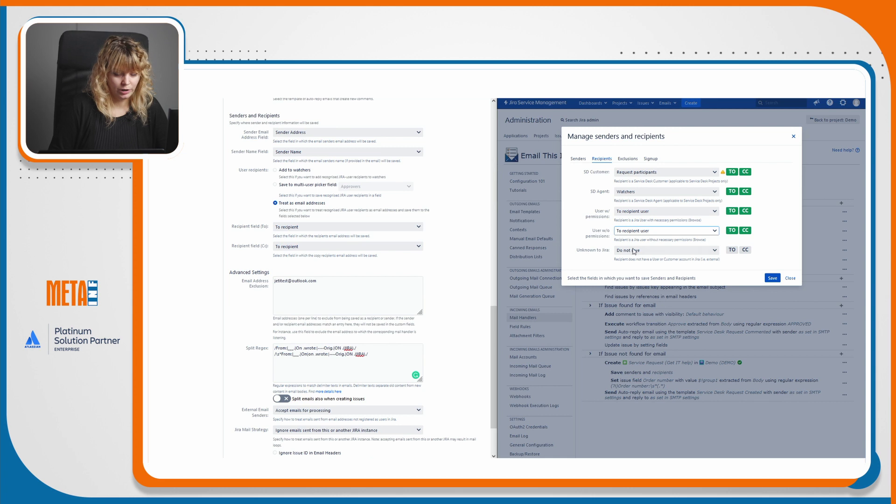
click(648, 248)
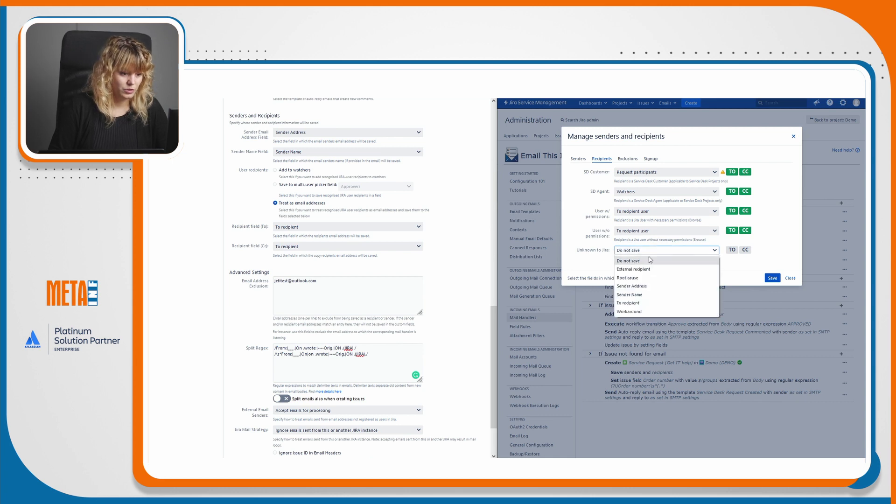
click(645, 300)
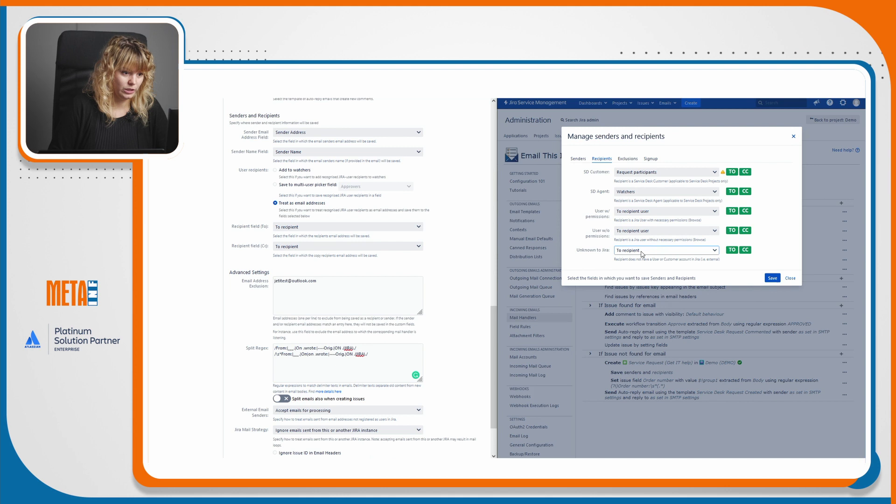
click(629, 160)
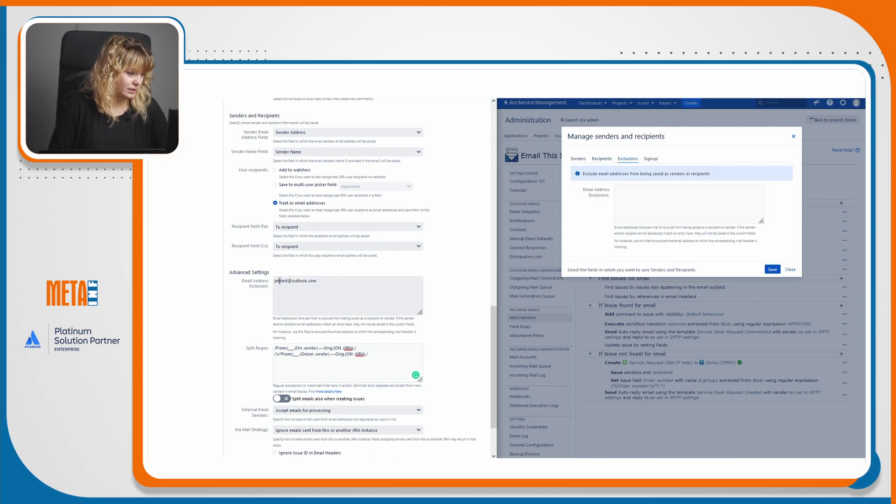
Copy the handler's excluded test address into the dialog's Email Address Exclusion field.
drag(315, 279, 270, 280)
key(ctrl+c)
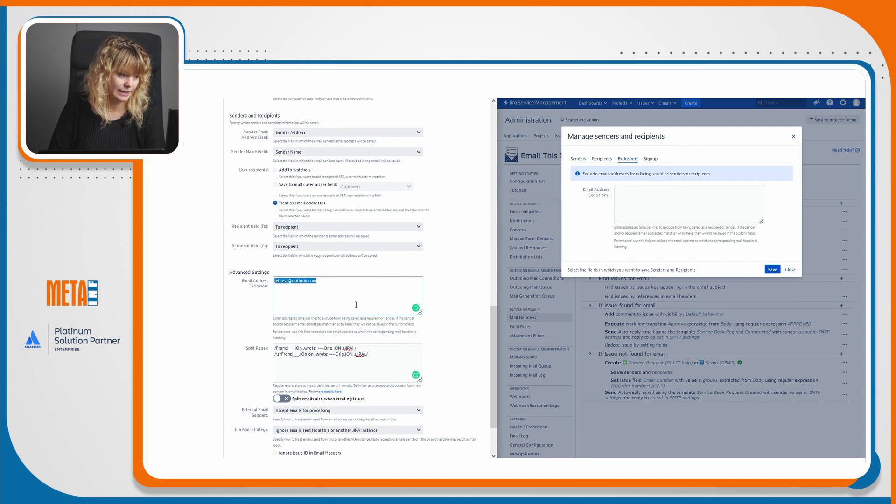
click(627, 219)
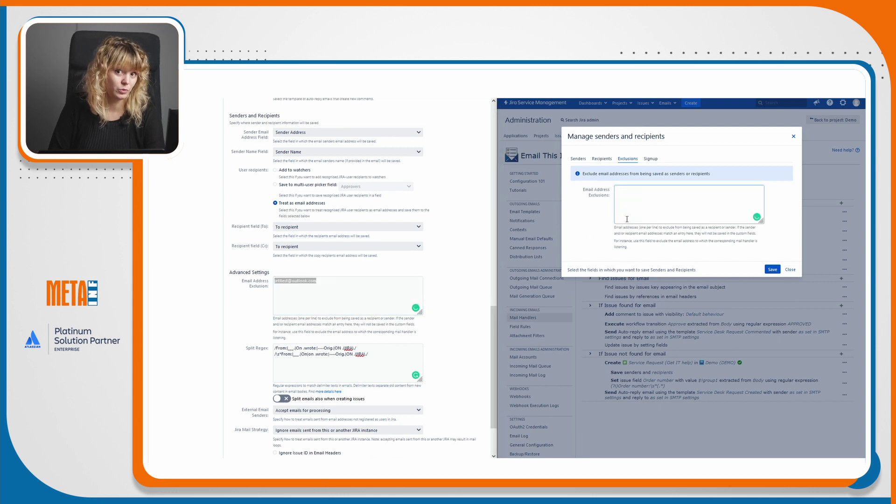
key(ctrl+v)
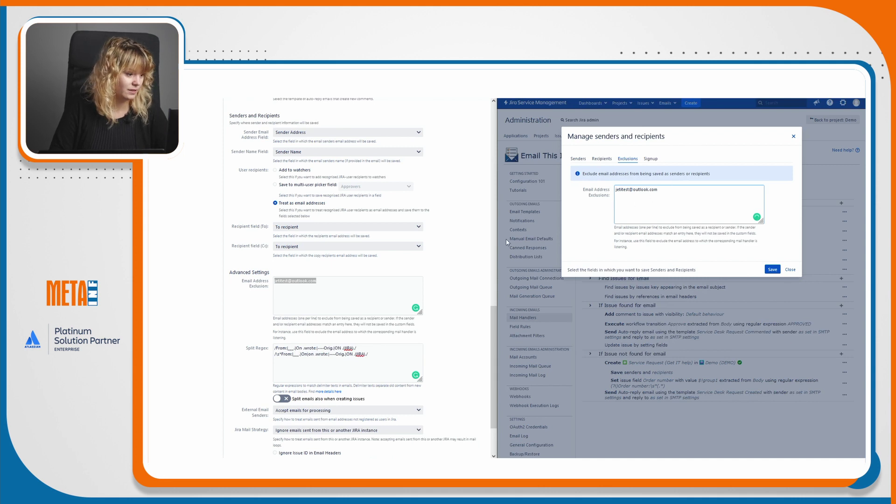
click(650, 159)
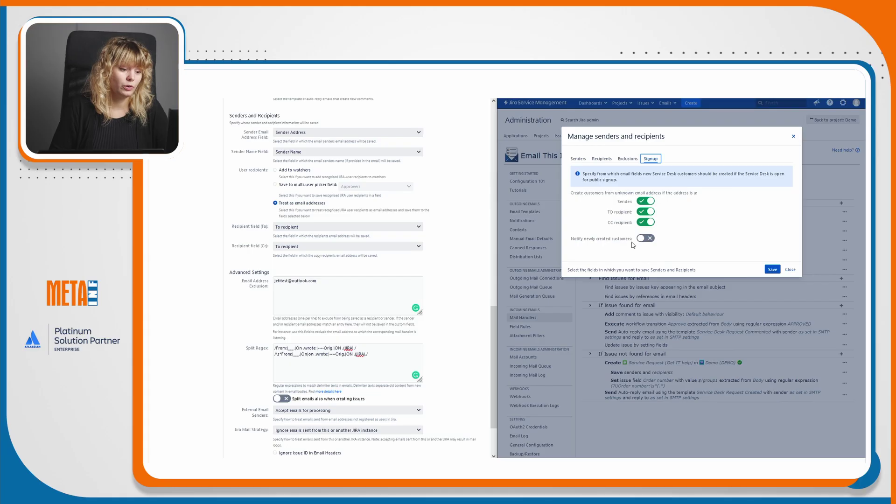
Turn on Notify newly created customers using the Service Desk Customer Invitation template.
click(646, 240)
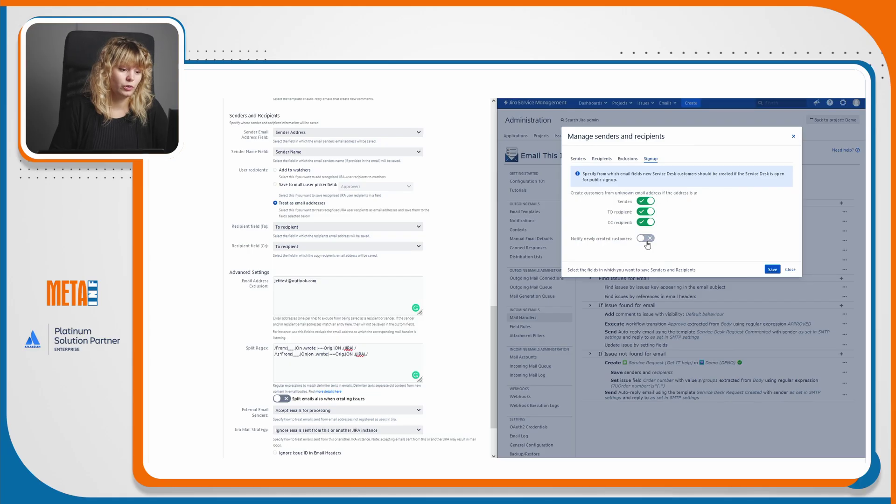
click(707, 248)
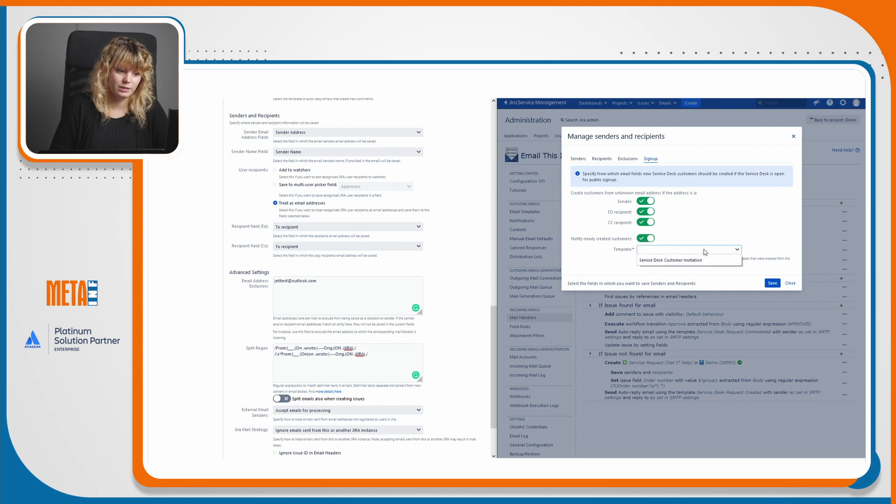
click(703, 261)
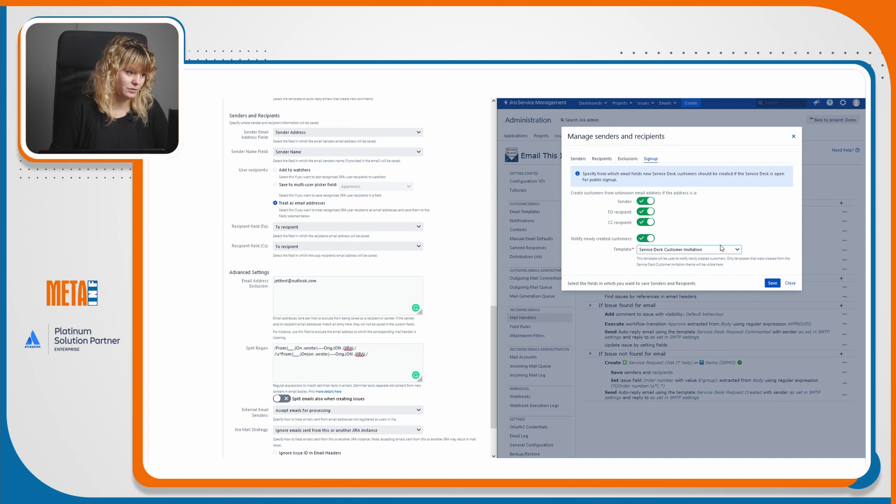
scroll(446, 280, up, 1)
Switch off new-customer notification and customer creation from Sender, TO and CC, then save.
scroll(446, 280, up, 3)
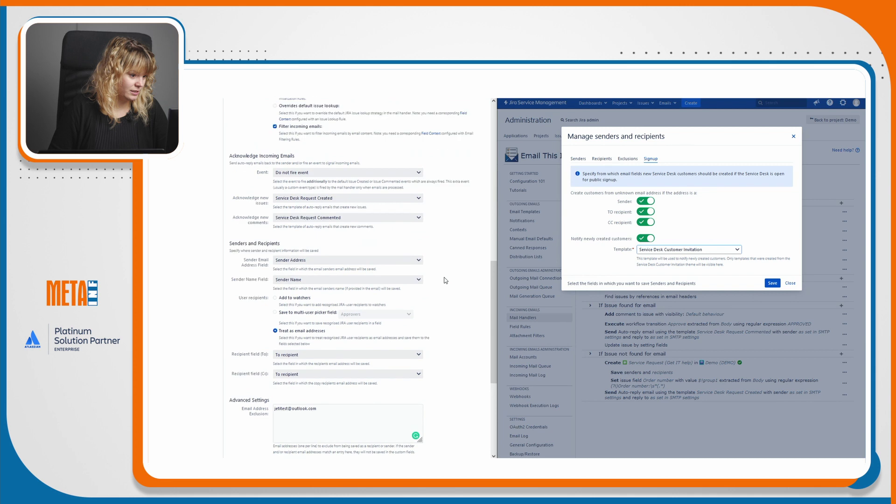
scroll(451, 287, up, 5)
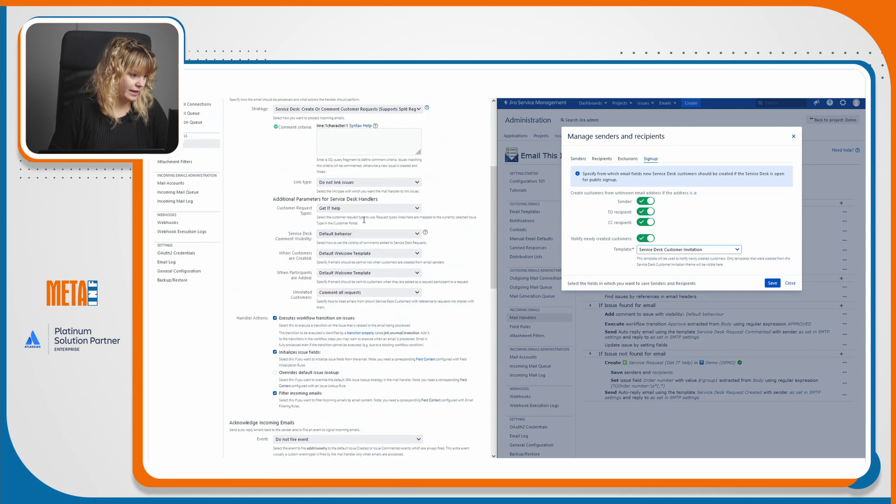
drag(283, 252, 310, 265)
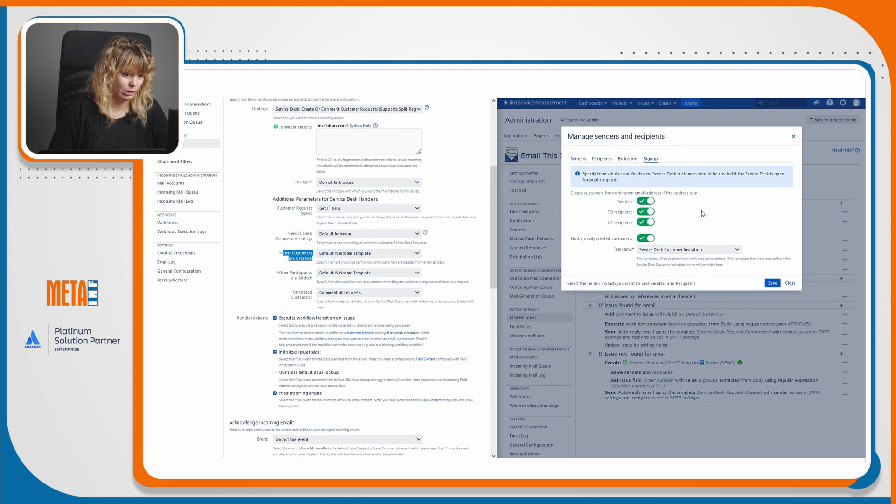
click(646, 238)
click(649, 222)
click(648, 211)
click(647, 201)
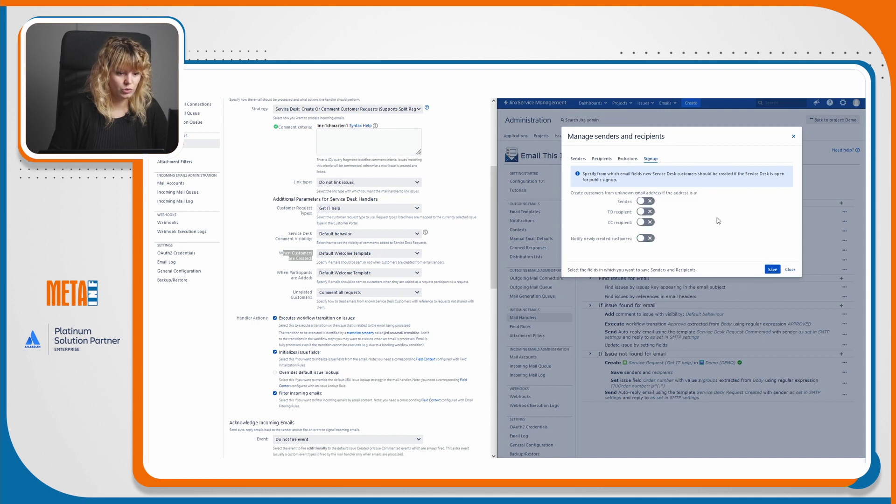
click(578, 158)
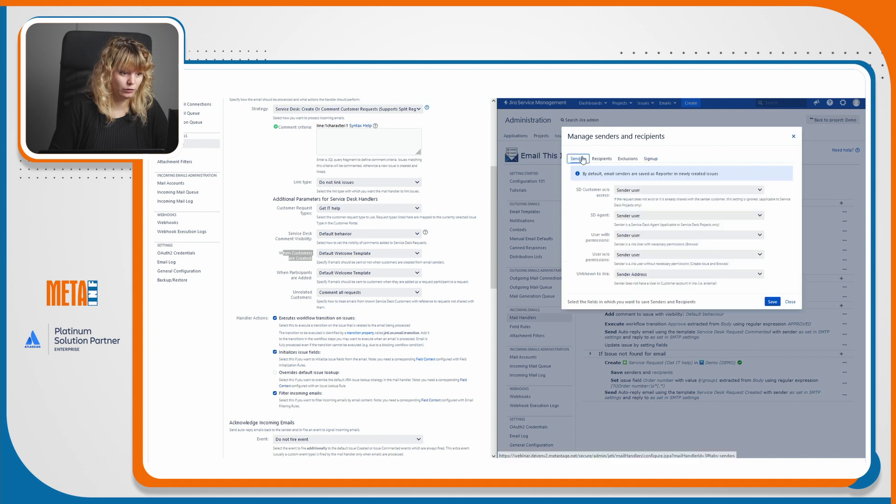
click(770, 301)
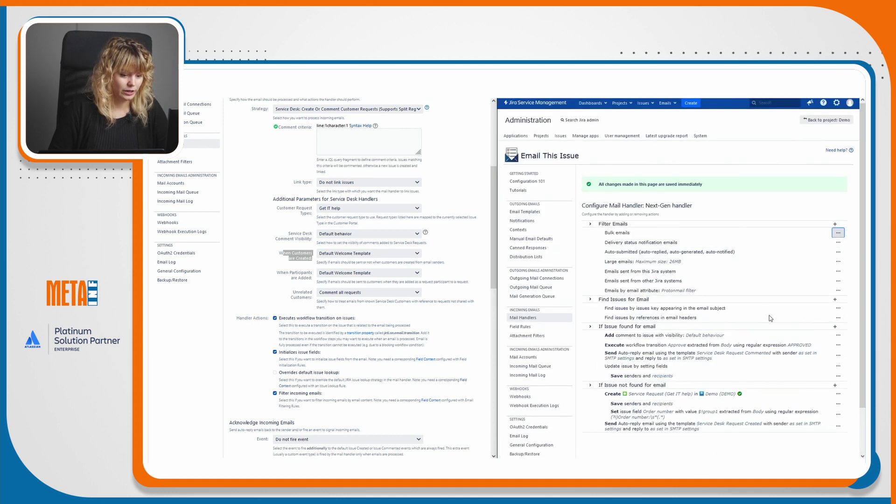
Inspect the Create step's action menu, the found-issue action list and the existing senders-and-recipients settings.
scroll(770, 314, down, 2)
scroll(438, 337, down, 8)
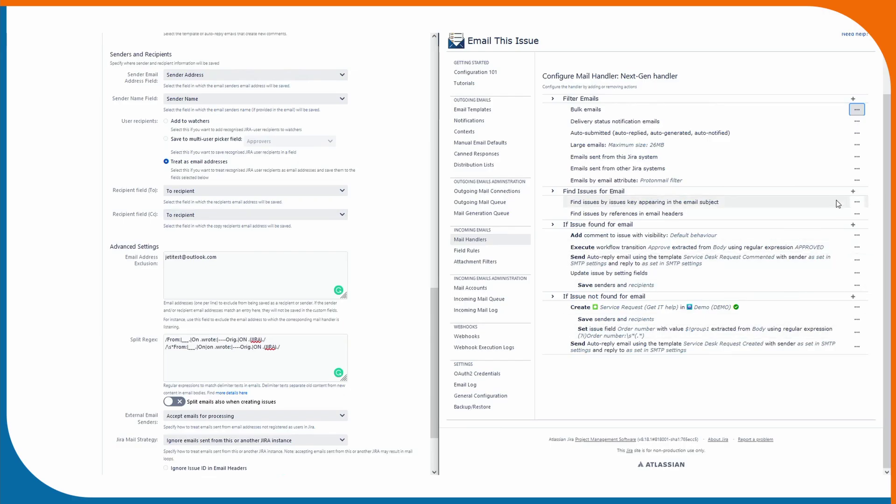
click(857, 308)
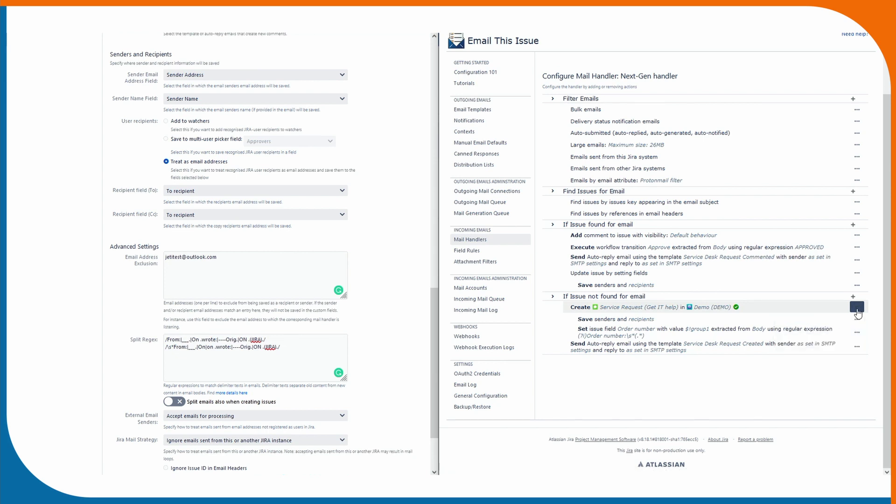
click(861, 251)
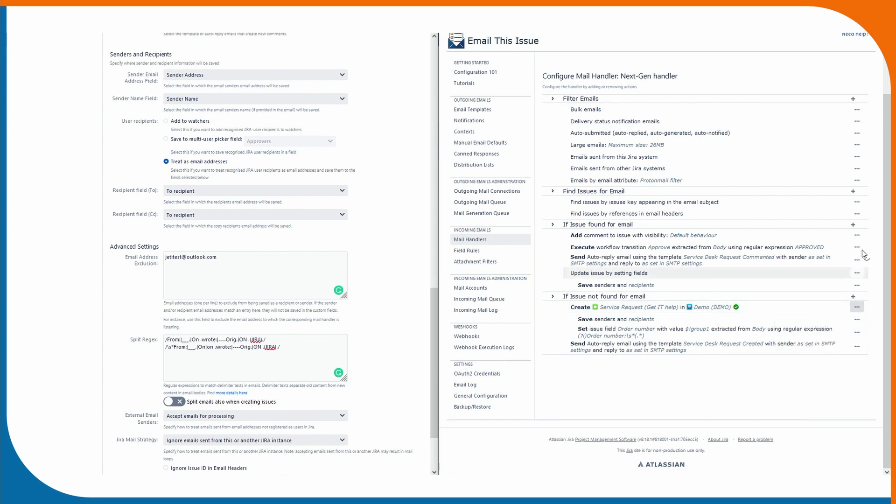
click(854, 224)
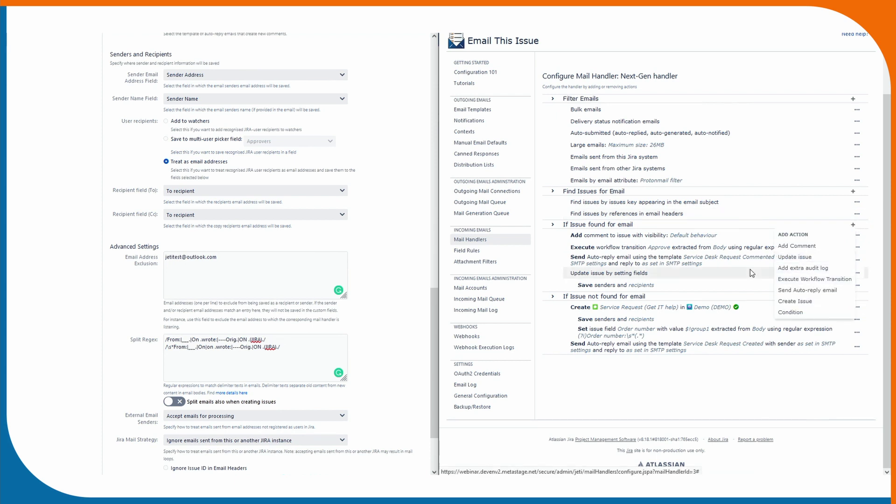
click(740, 287)
click(741, 286)
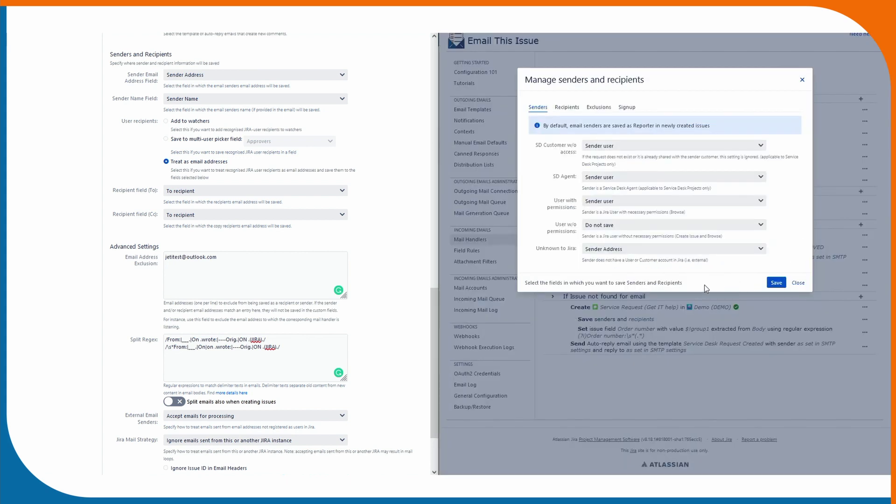
click(797, 281)
click(856, 308)
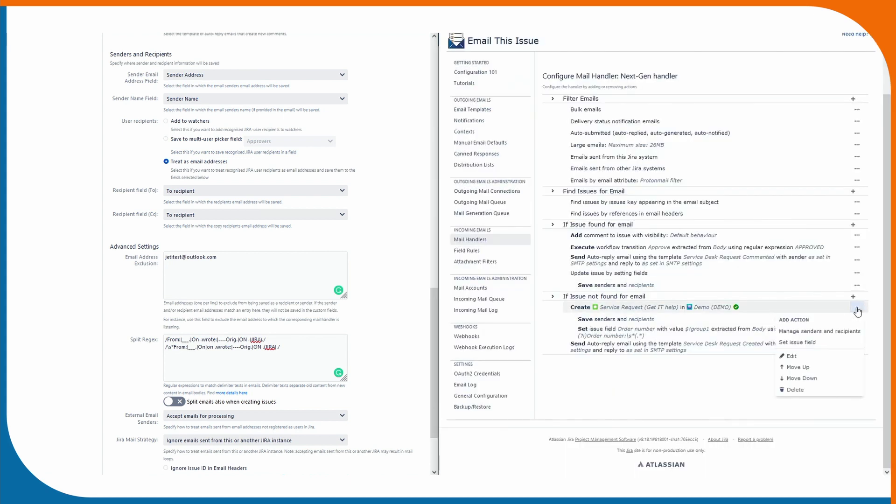
Add a senders and recipients action to Create, saving SD Customer w/o access and SD Agent senders as Sender user.
click(827, 333)
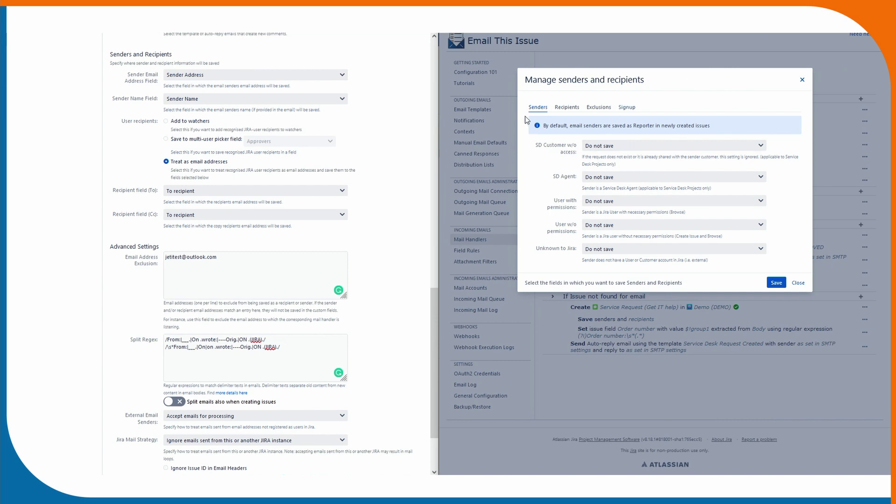
click(639, 146)
click(623, 212)
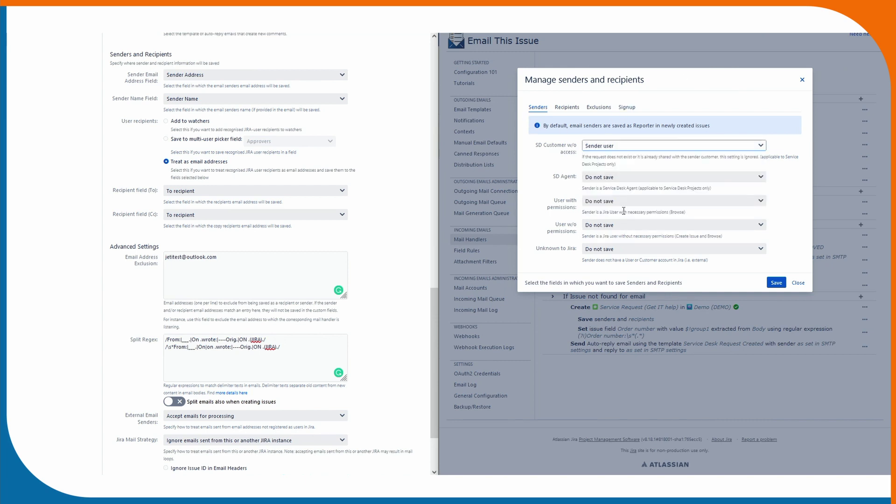
click(613, 177)
click(630, 239)
Save users with and without permissions as Sender user and unknown senders as Sender Address.
click(628, 201)
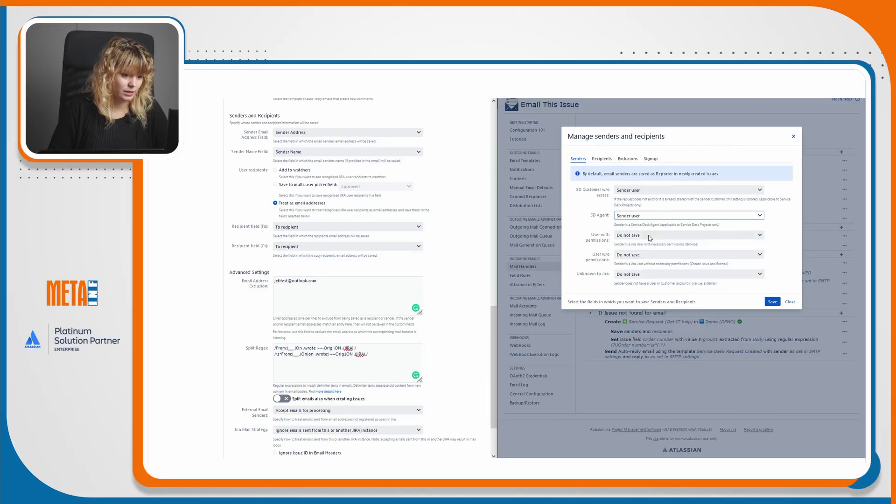
click(656, 287)
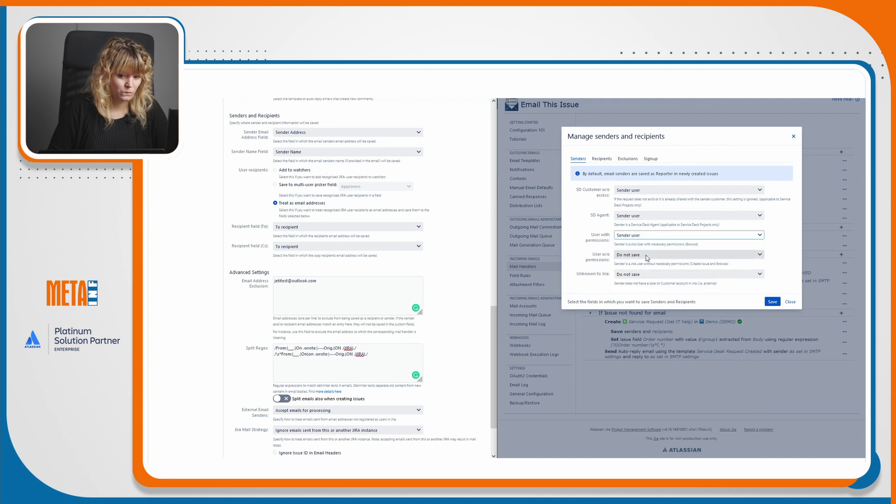
click(647, 256)
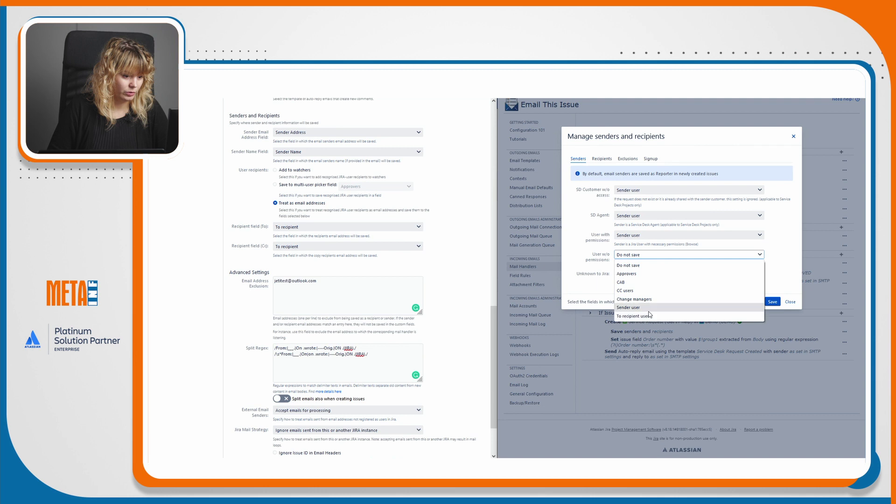
click(630, 307)
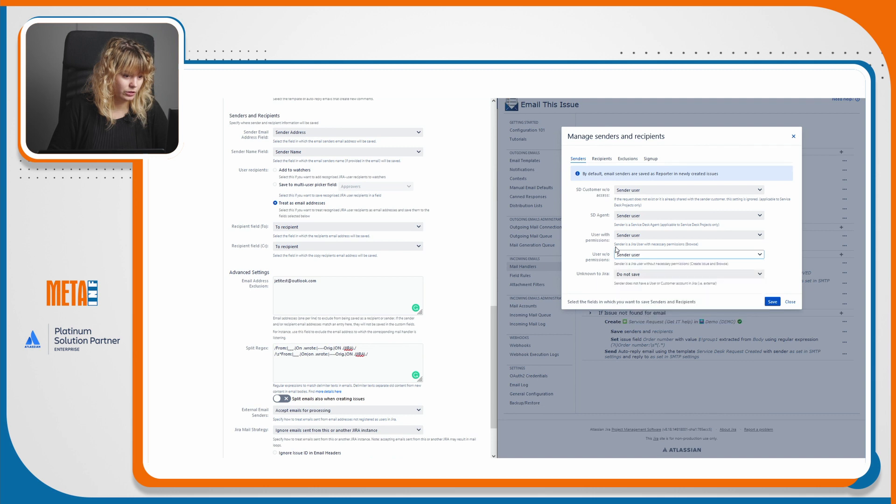
click(635, 276)
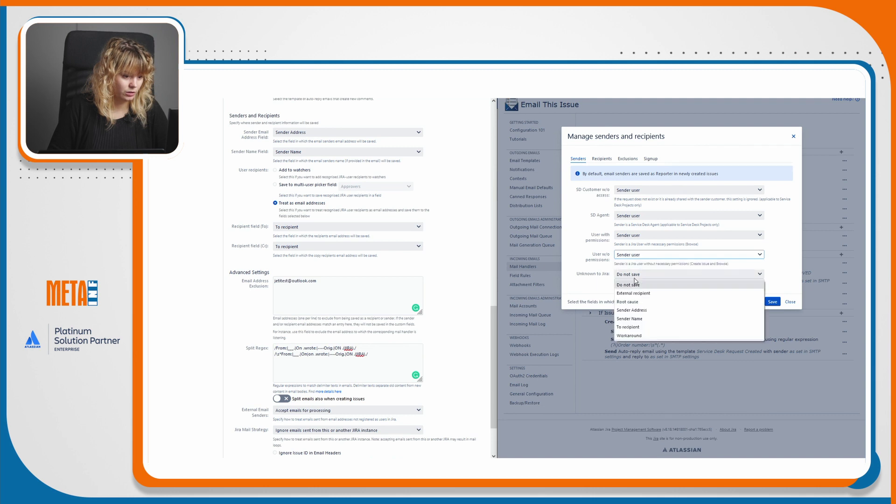
click(645, 312)
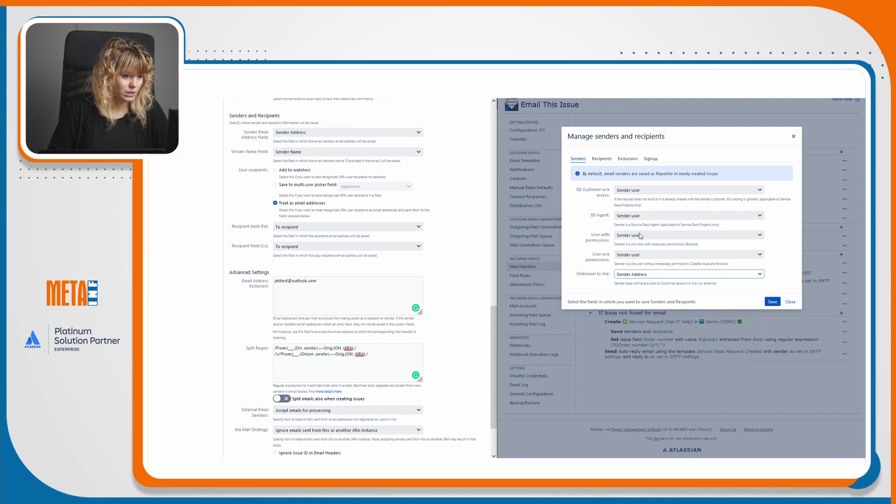
click(607, 159)
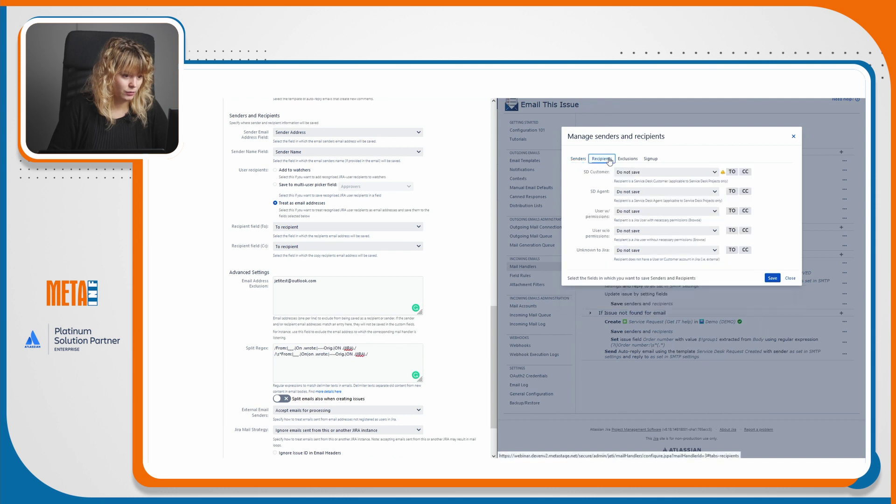
Set recipient dropdowns to Request participants, Watchers, To recipient user twice, and To recipient for unknowns.
click(656, 176)
click(653, 192)
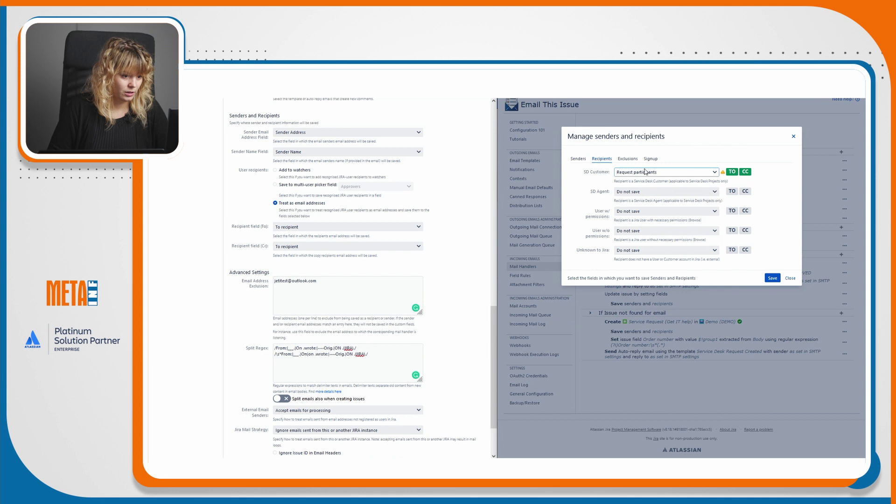
click(652, 191)
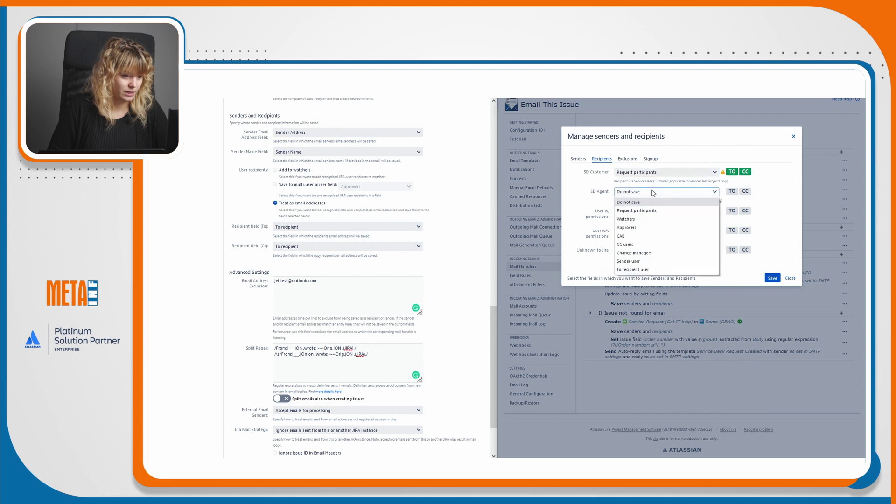
click(657, 221)
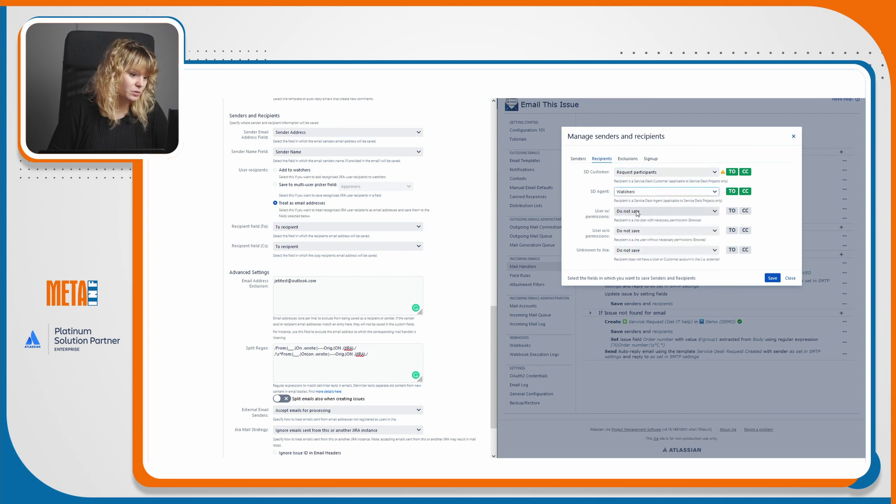
click(658, 211)
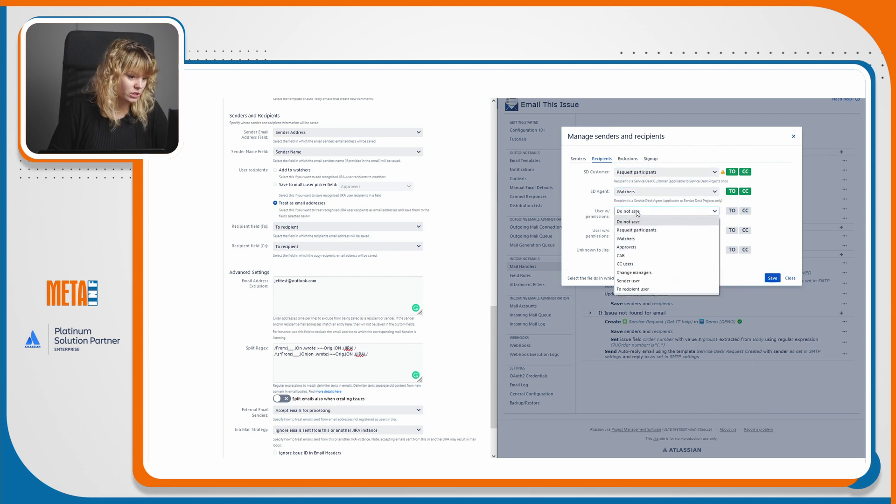
click(654, 293)
click(651, 236)
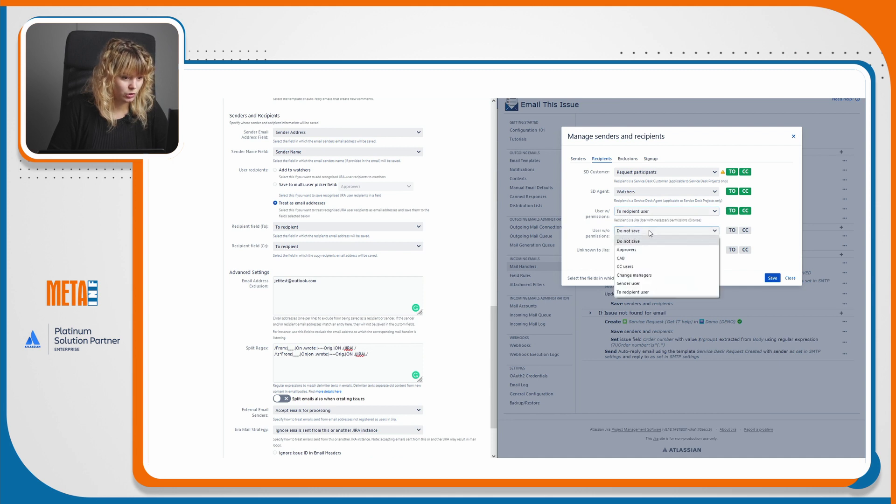
click(653, 292)
click(648, 255)
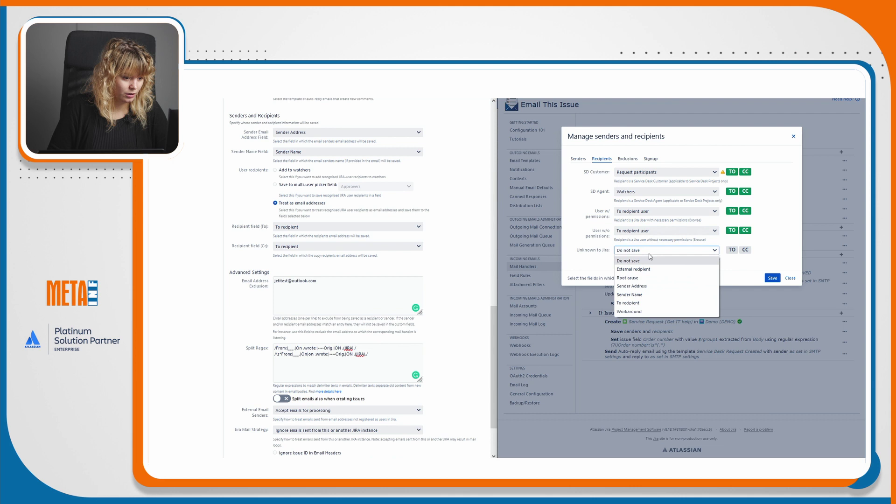
click(642, 304)
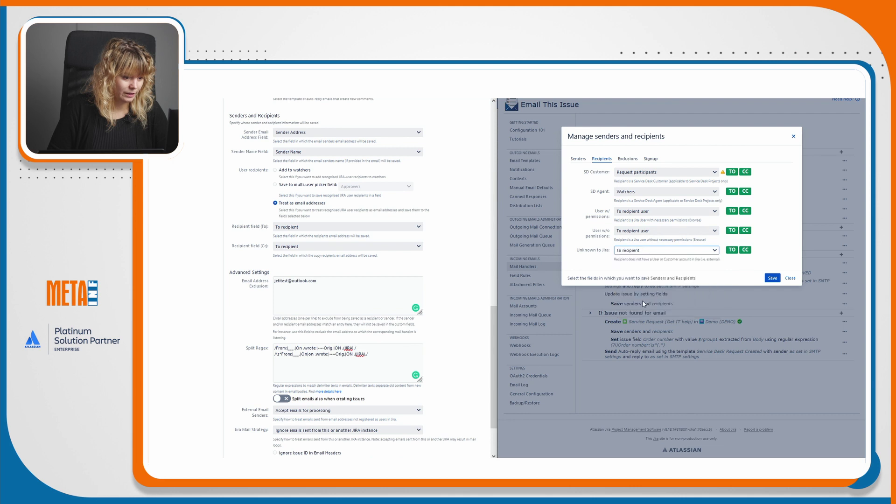
click(630, 159)
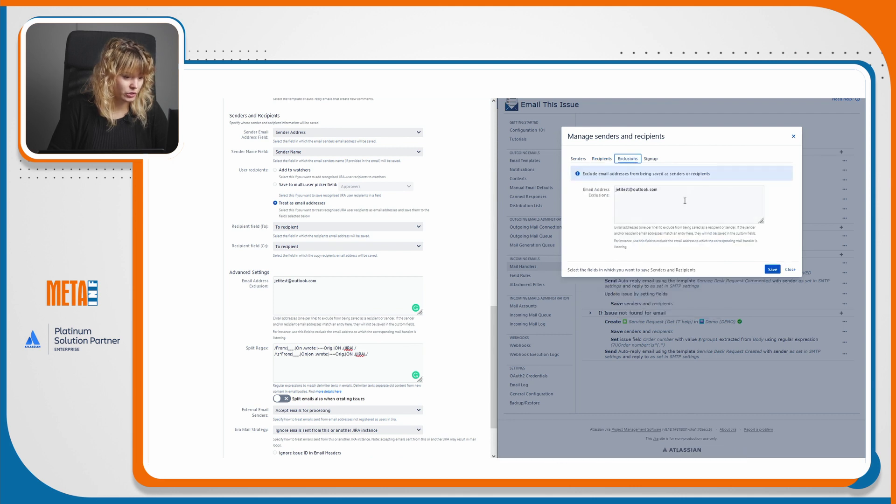
Turn off customer creation from Sender, TO and CC addresses and save the settings.
click(651, 159)
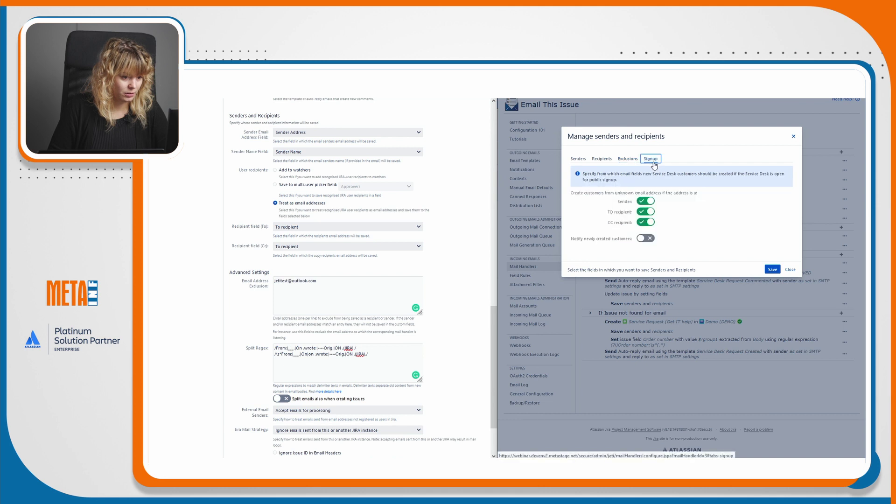
click(646, 201)
click(645, 211)
click(645, 222)
click(583, 159)
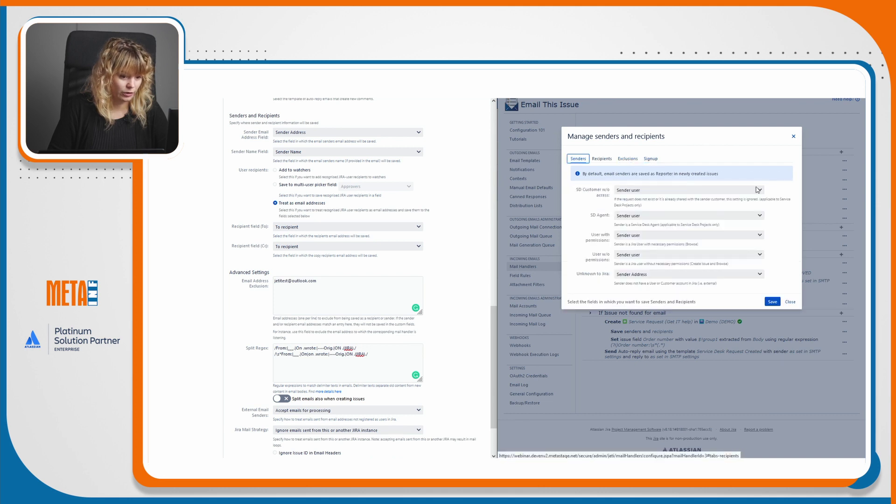
click(772, 302)
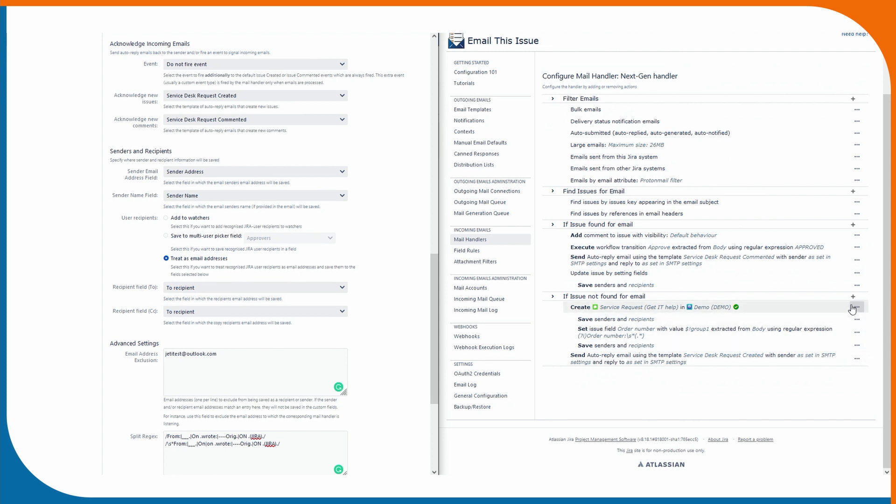
Edit the Save senders and recipients action to enable TO and CC for unknown recipients, and save.
click(857, 319)
click(816, 331)
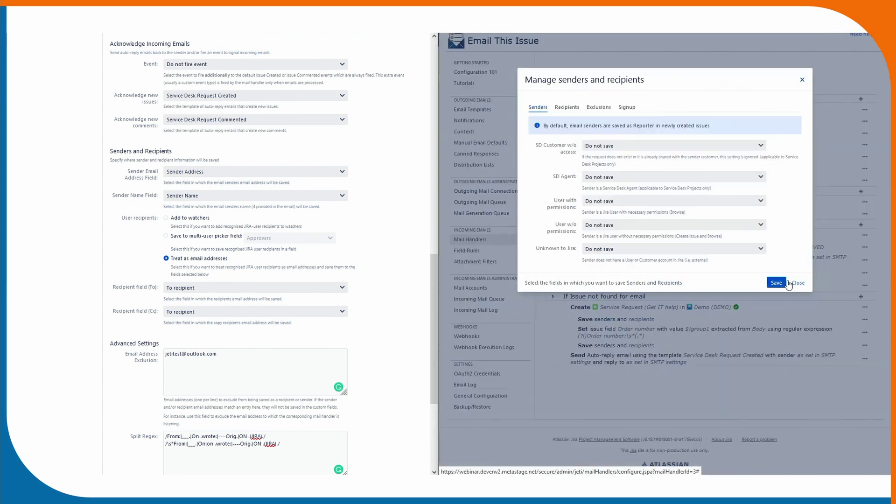
click(566, 107)
click(733, 220)
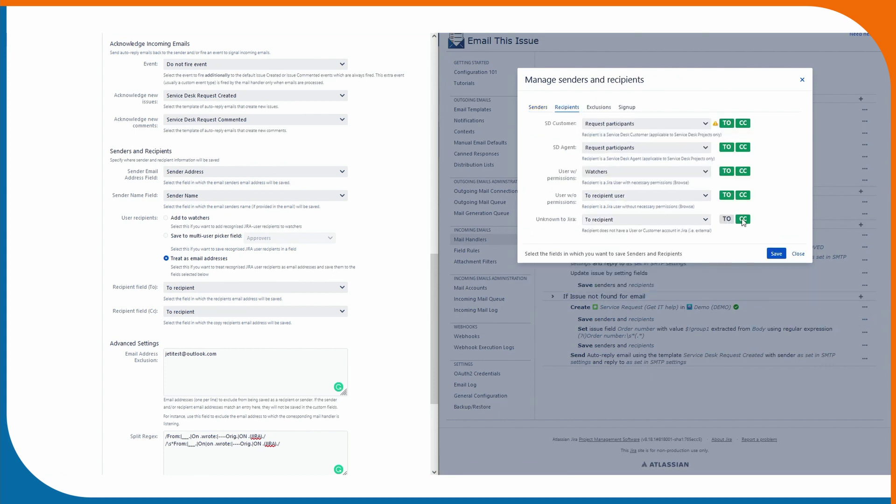
click(727, 222)
click(742, 220)
click(727, 222)
click(726, 223)
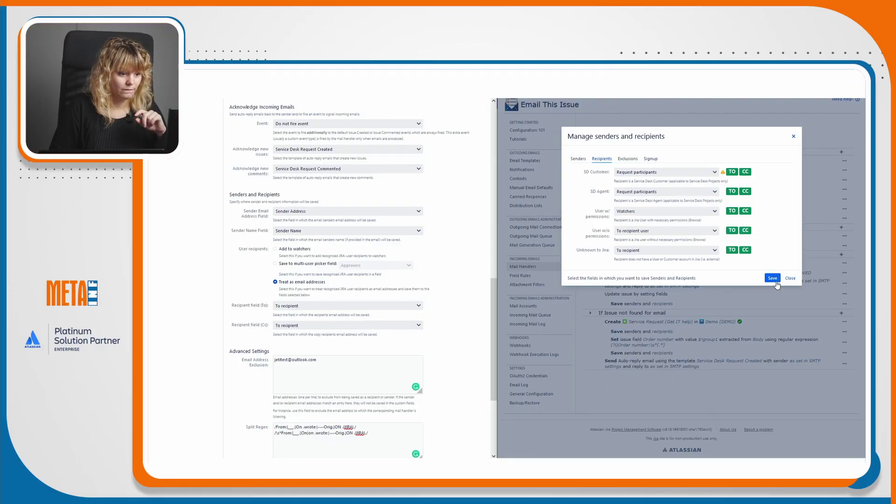
click(772, 278)
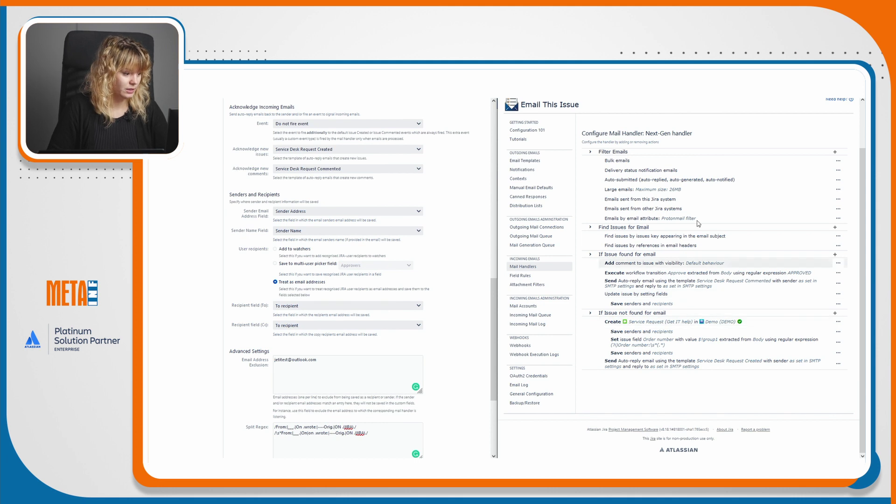
scroll(425, 316, down, 3)
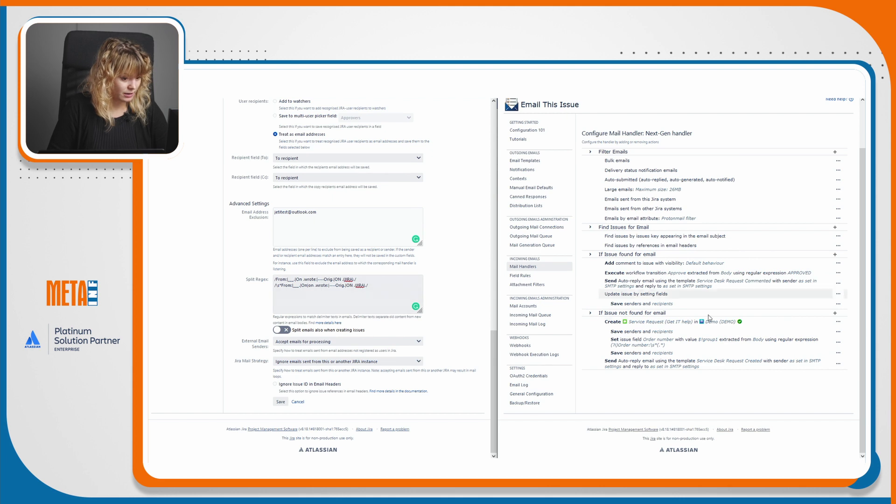
click(835, 322)
click(791, 362)
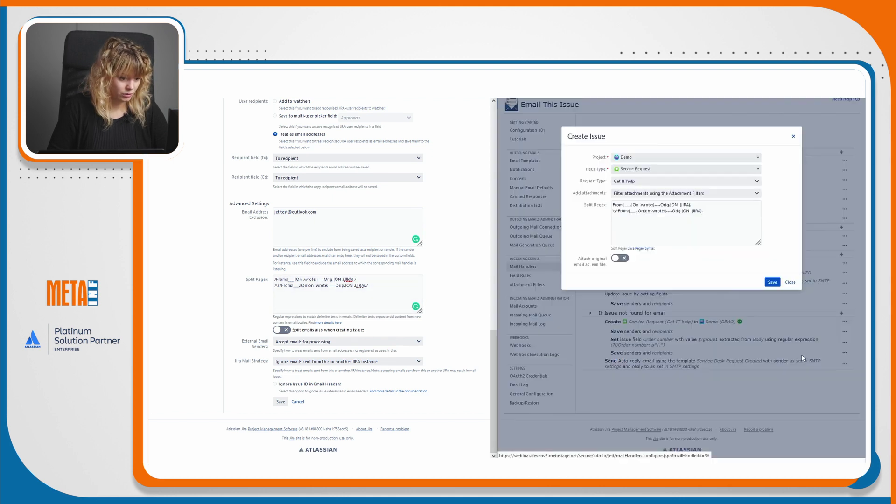
click(772, 281)
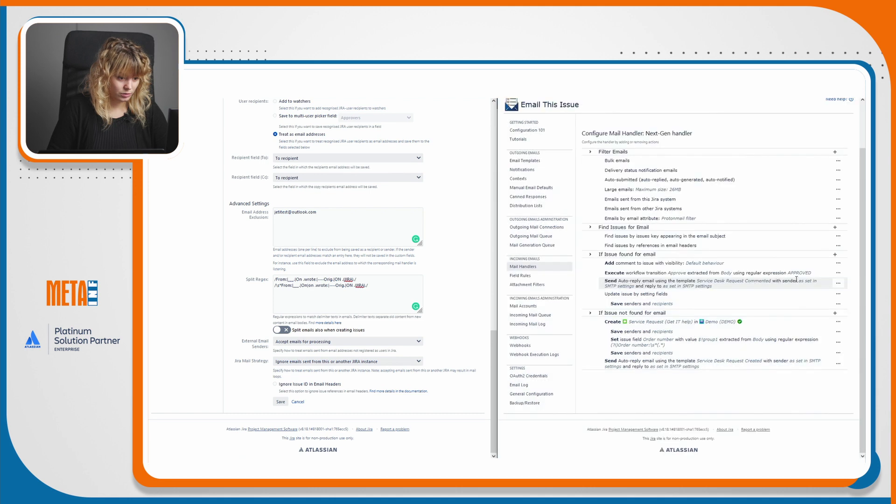
click(838, 263)
click(832, 274)
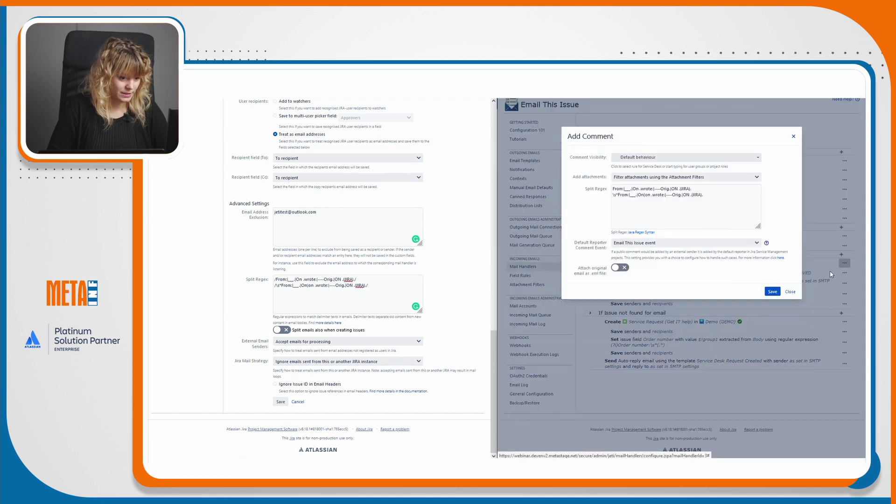
click(790, 291)
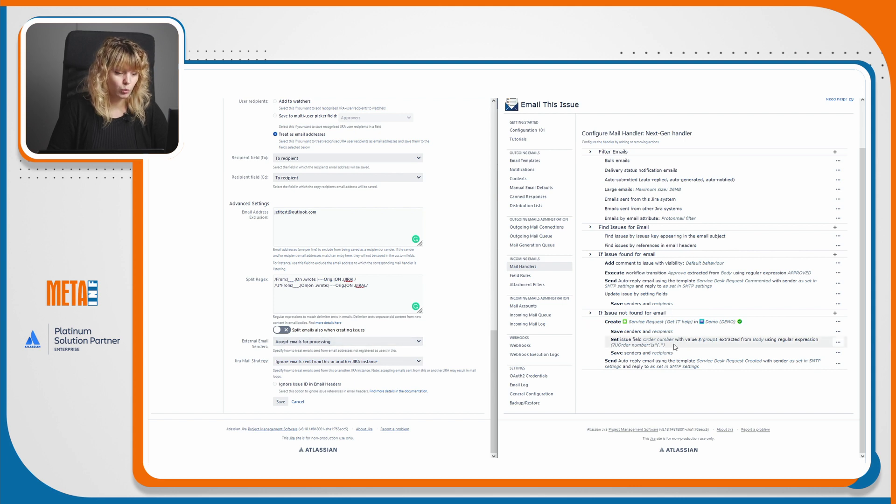
scroll(674, 346, up, 2)
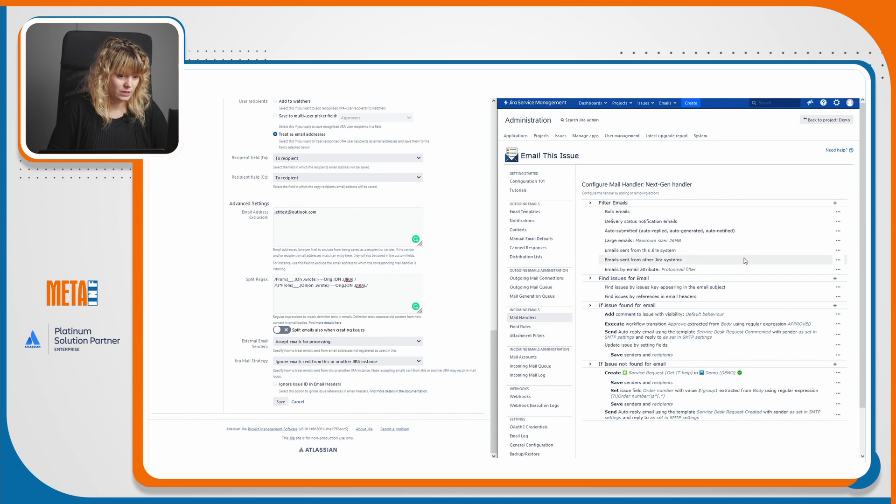
Set the Next-Gen handler to ignore emails from external senders.
click(400, 344)
click(303, 358)
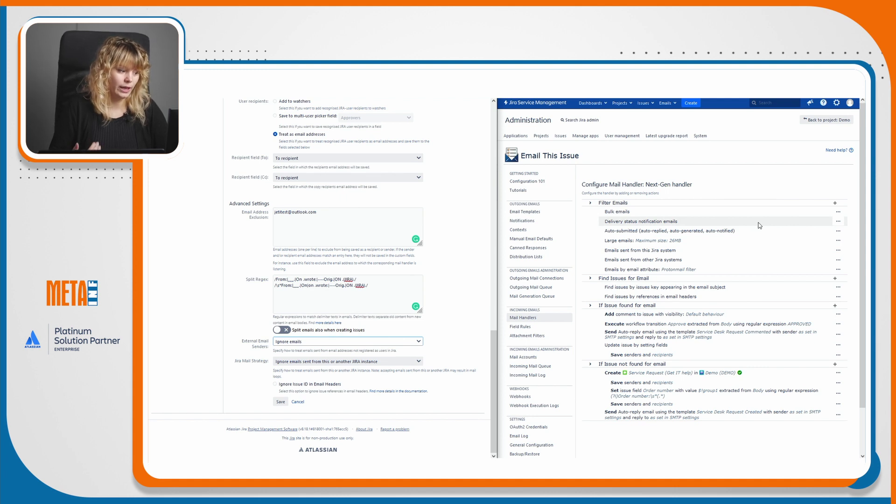
click(835, 203)
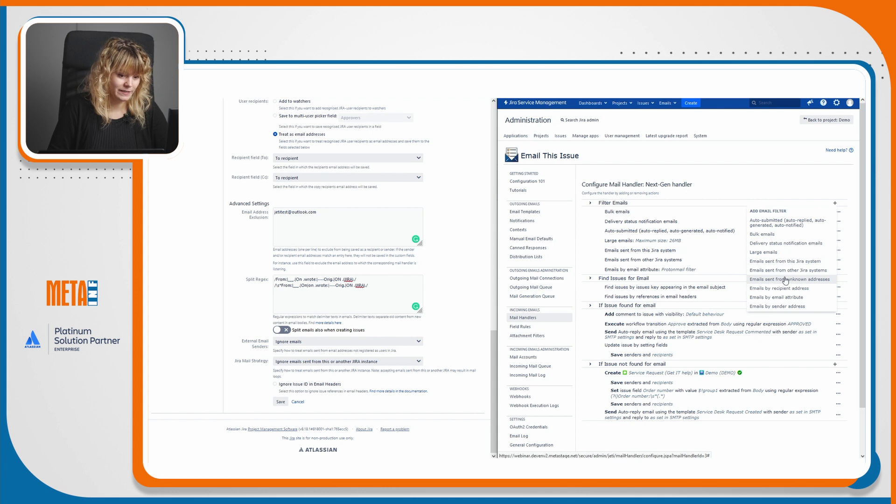
click(765, 168)
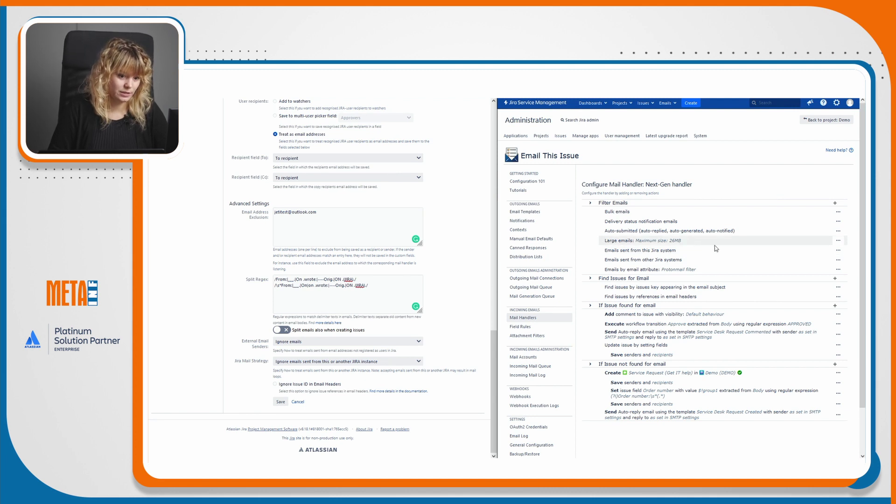
Leave the Large emails filter's size limit at 26MB.
click(839, 240)
click(807, 251)
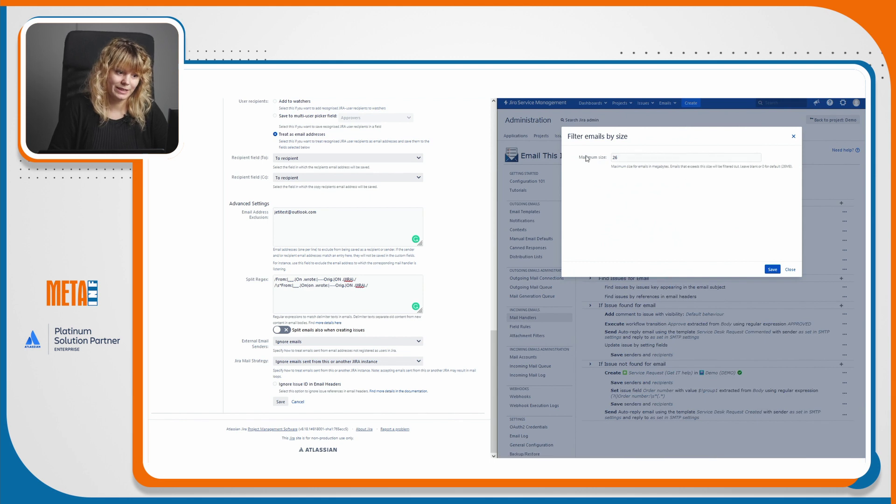
click(793, 269)
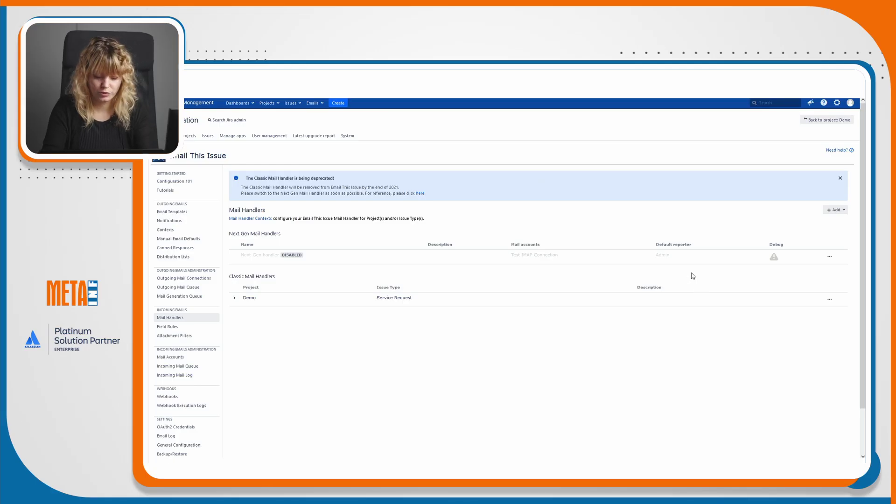
Go to the Incoming Mail admin page, confirming with the administrator password.
key(period)
text(incom)
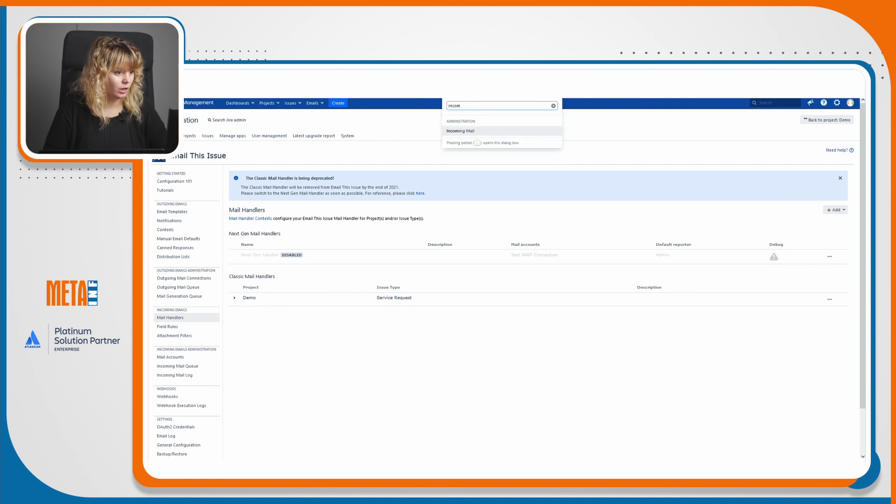
click(540, 131)
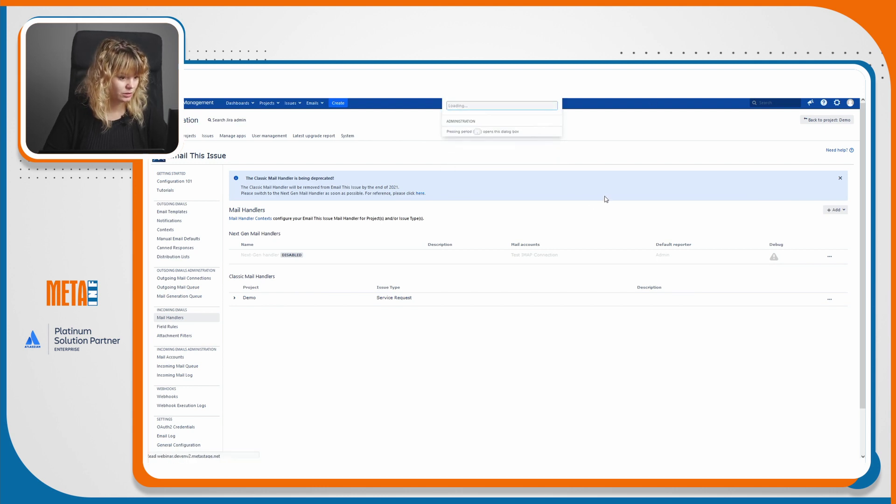
text(********)
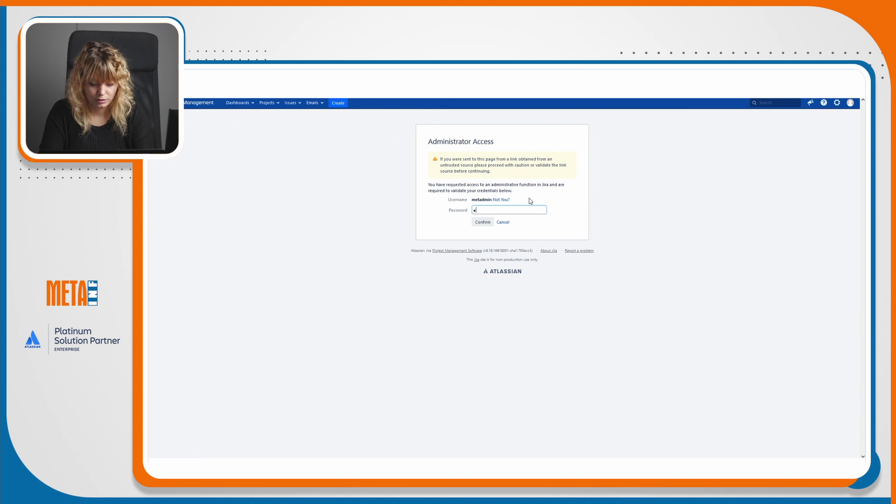
key(Return)
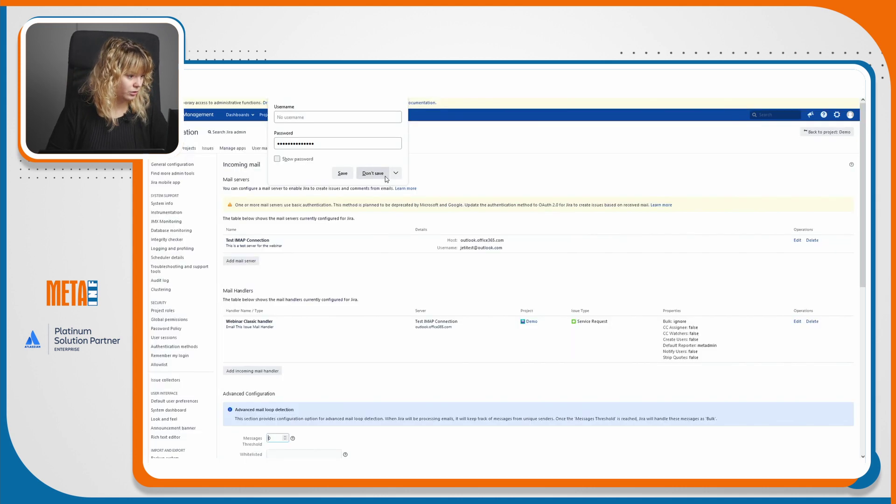
click(372, 173)
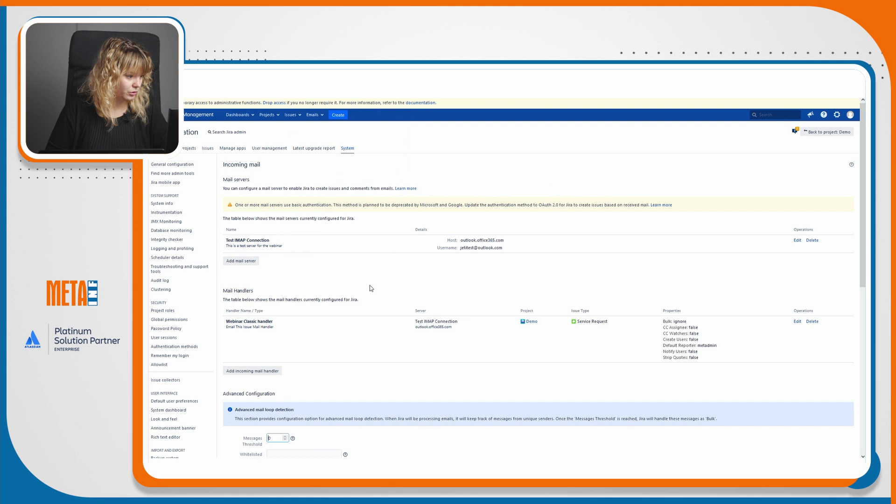
Delete the Test IMAP Connection mail server, then go back to Email This Issue mail handlers.
click(812, 241)
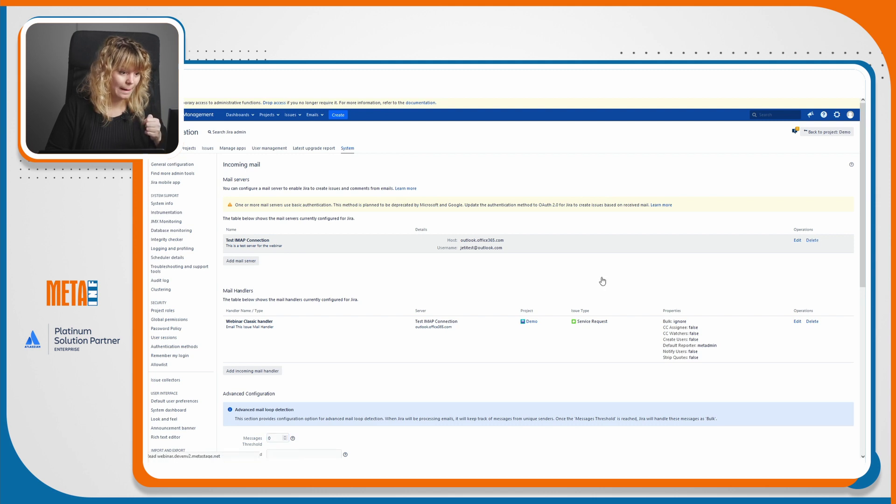
click(294, 188)
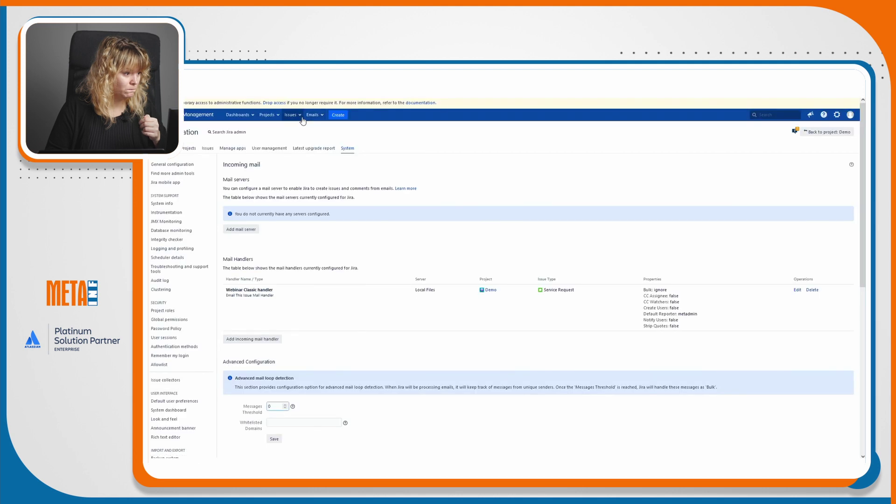
click(312, 115)
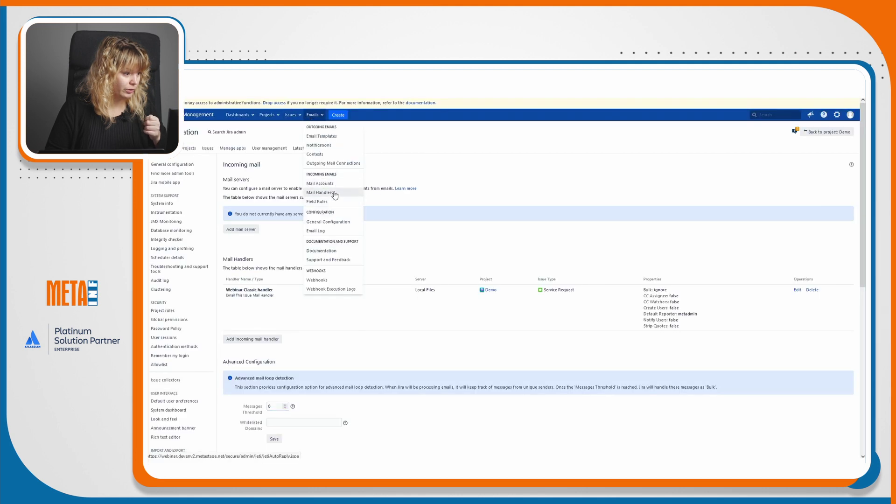
click(333, 193)
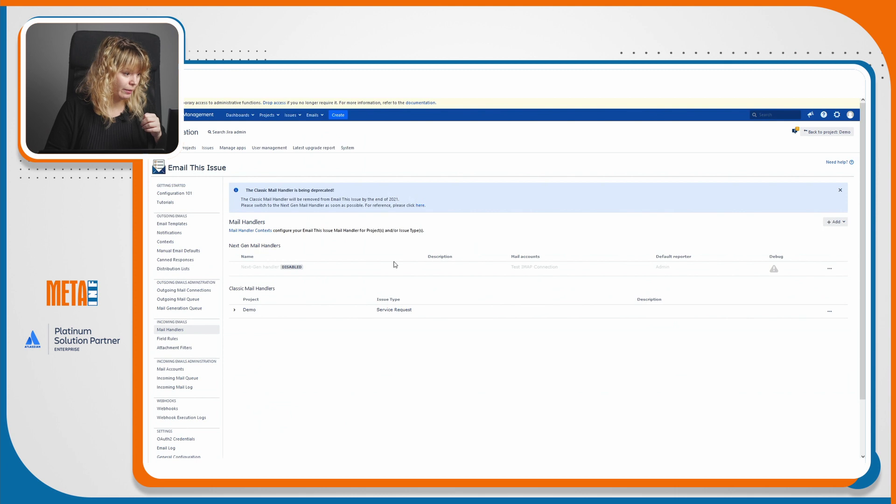
After checking Mail Accounts, enable the Next-Gen handler from its actions menu.
click(192, 370)
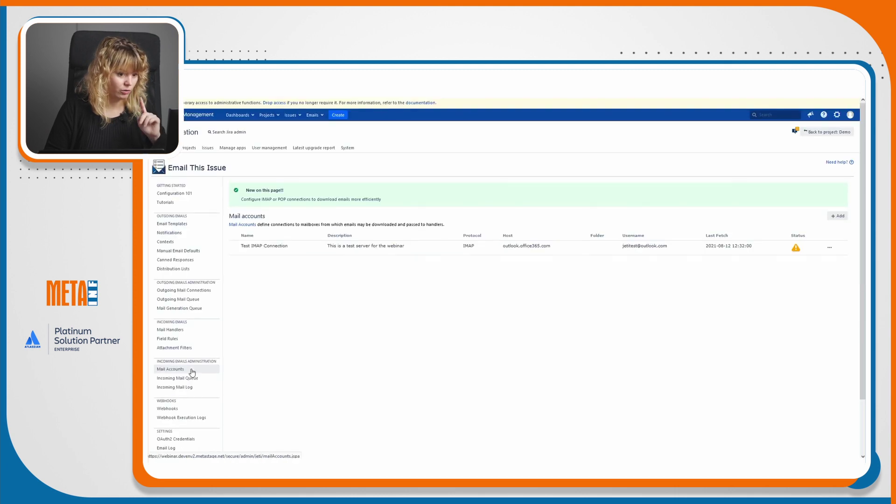
click(171, 329)
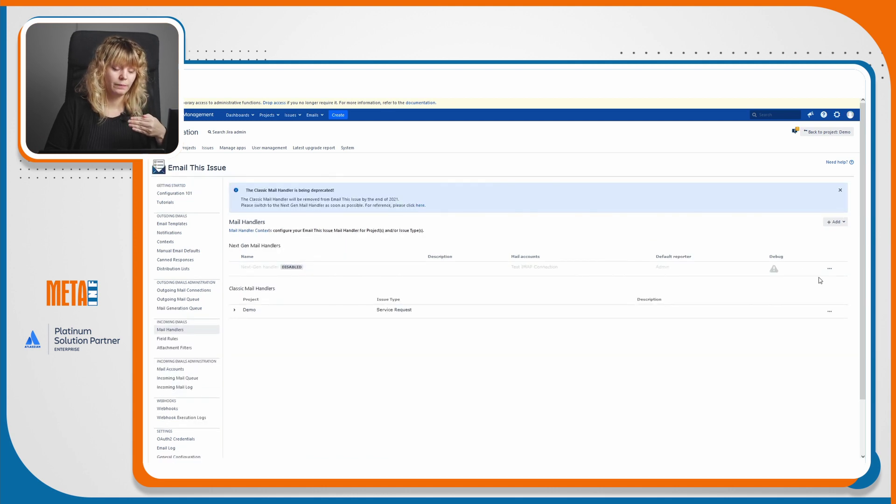
click(829, 269)
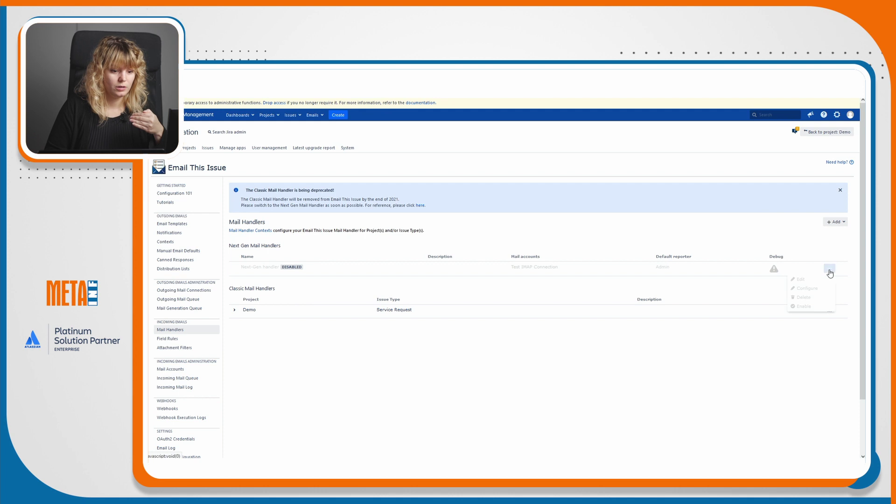
click(821, 309)
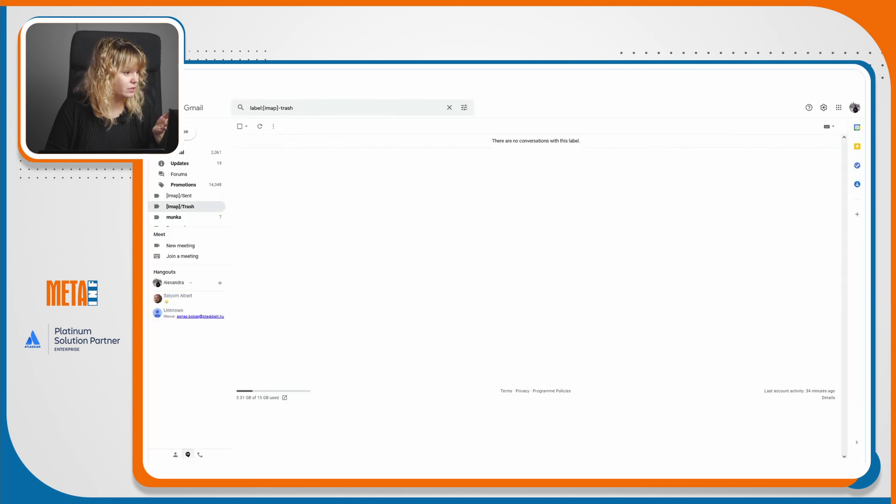
Start a new Gmail message to the test mailbox and a second contact, with a Cc recipient.
click(205, 122)
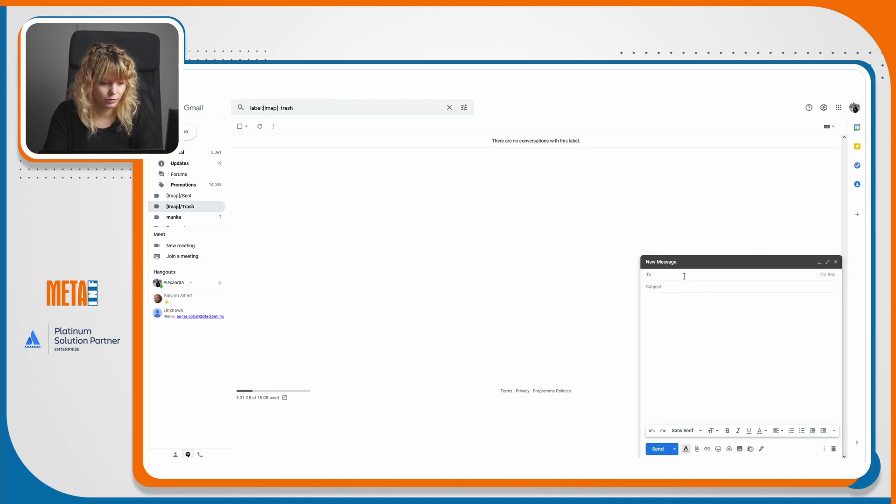
text(jeti)
click(690, 287)
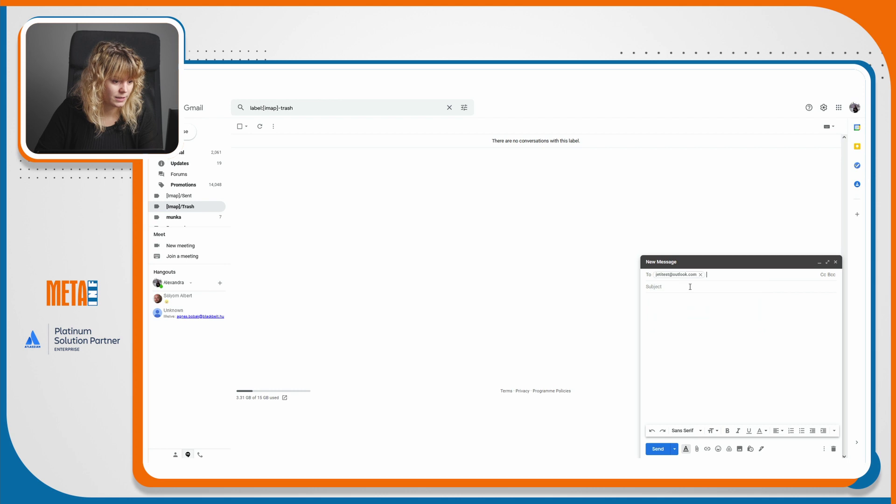
text(alex)
click(723, 288)
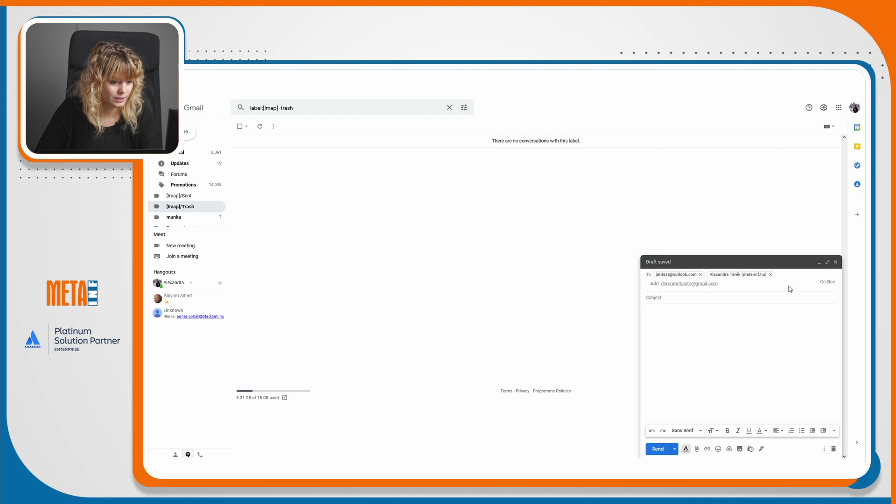
click(821, 284)
click(709, 294)
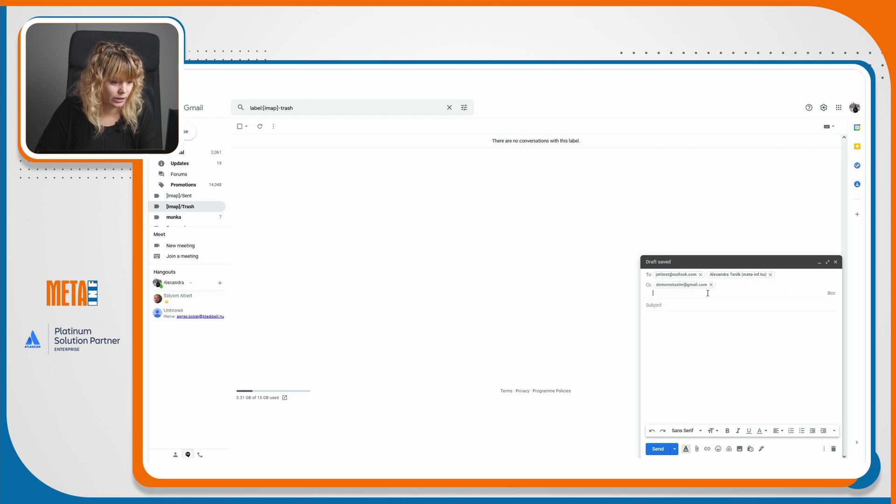
click(658, 305)
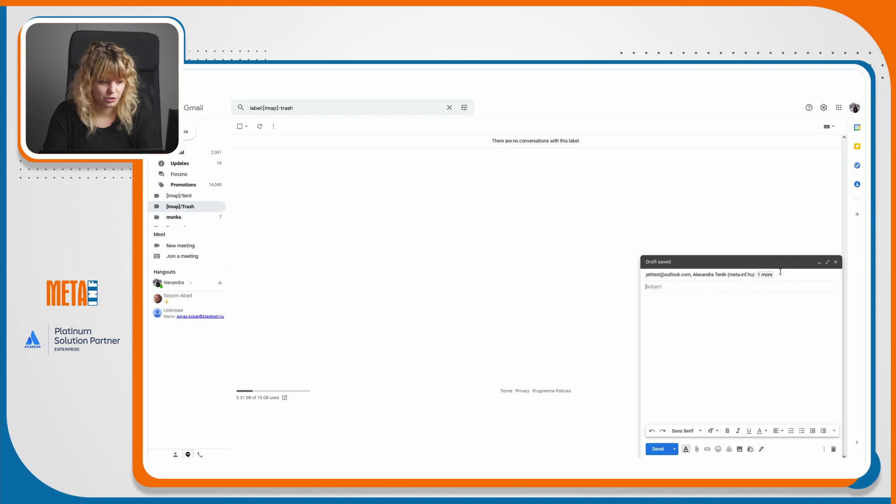
Write the body 'Welcome to the webinar' with the order number, and send the email.
key(Tab)
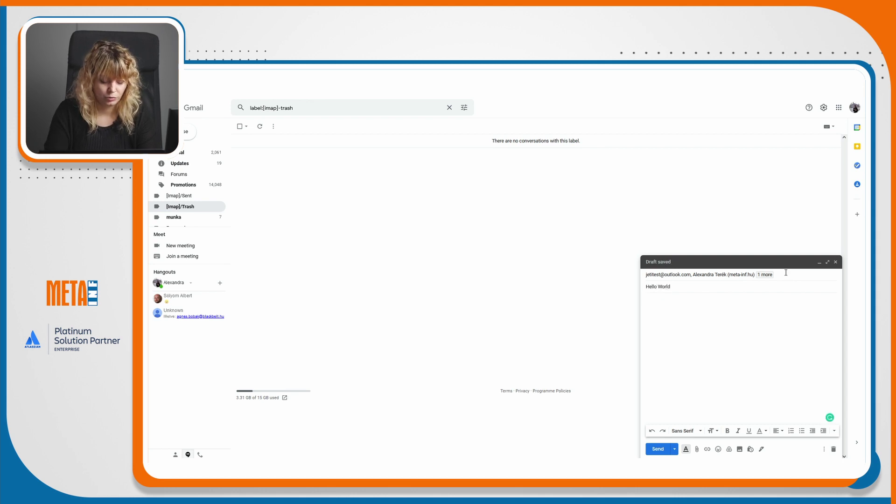
text(Welcome to the webinar)
key(Return)
text(Order number:)
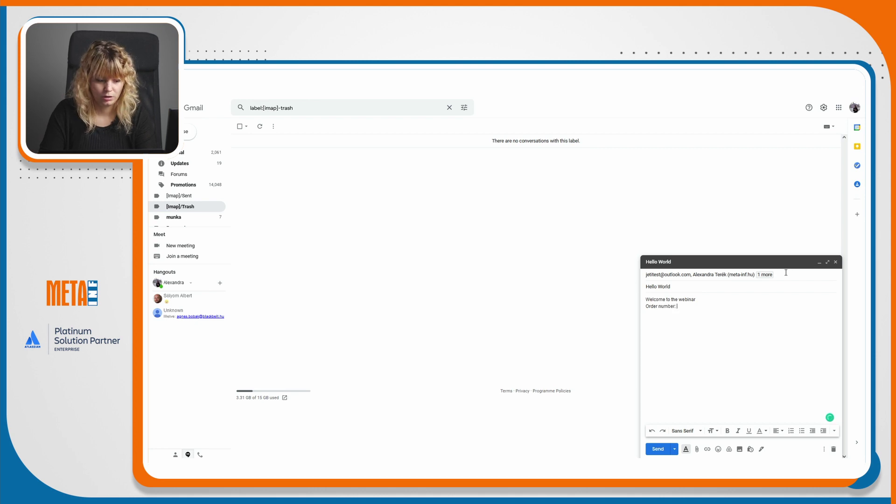
text(15)
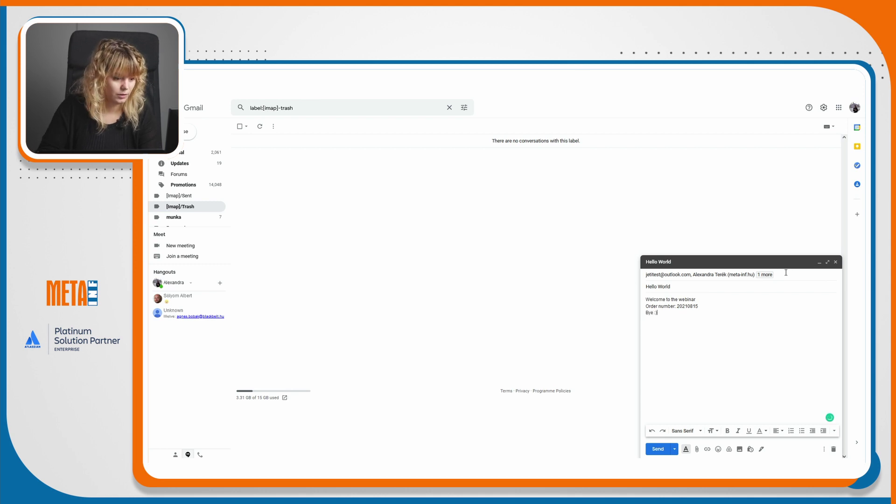
click(658, 449)
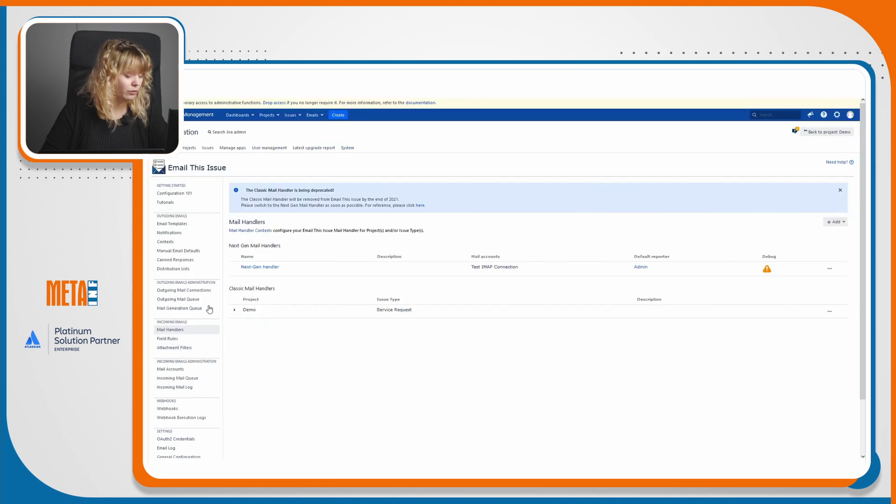
Open the Email Log page from the Email This Issue sidebar.
scroll(204, 345, down, 3)
scroll(186, 373, up, 3)
click(185, 449)
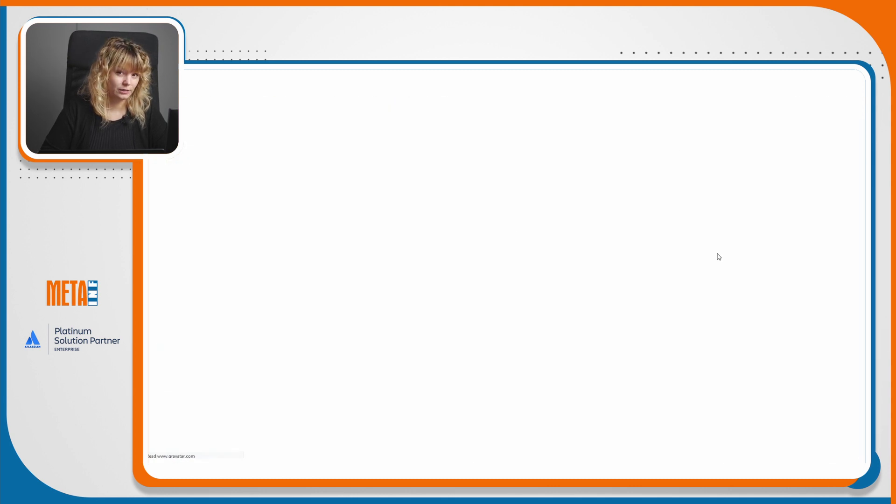
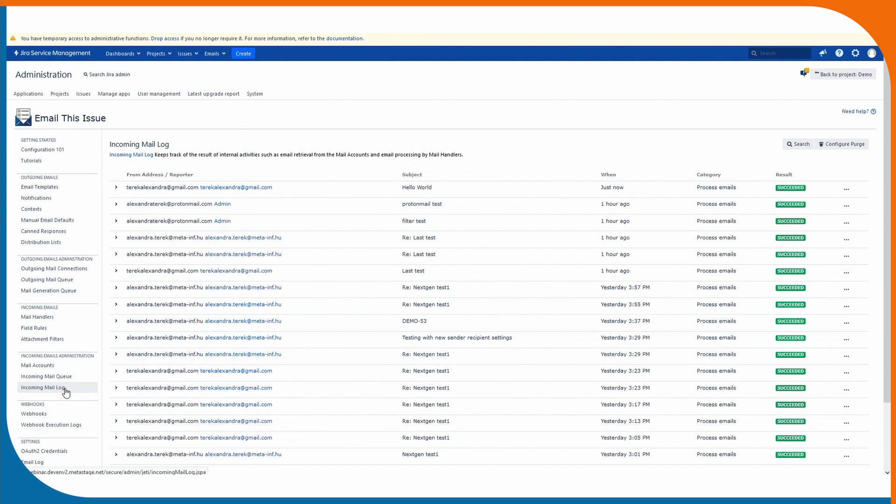
Expand the Hello World entry and scroll through its processing log.
click(317, 187)
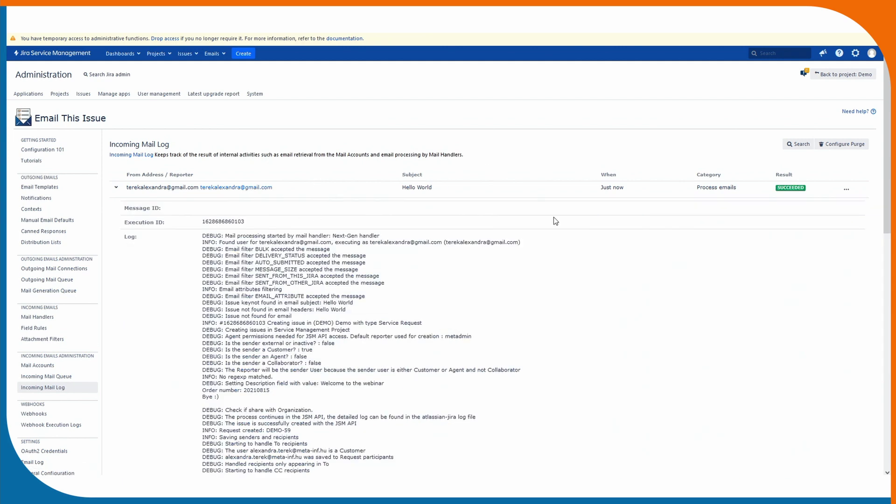
scroll(554, 218, down, 2)
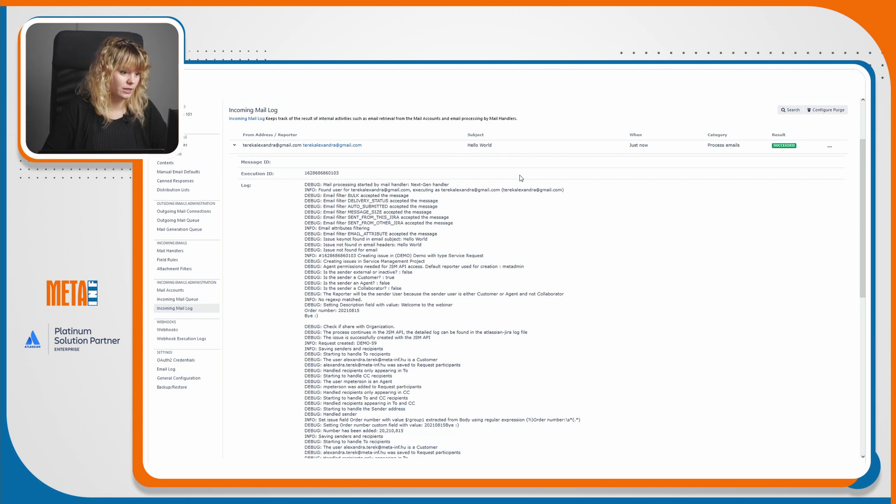
scroll(519, 177, down, 2)
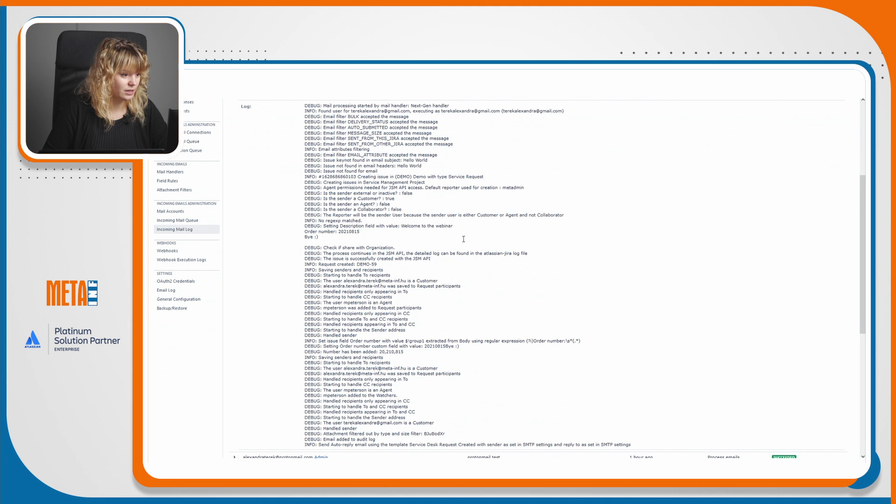
scroll(525, 229, down, 2)
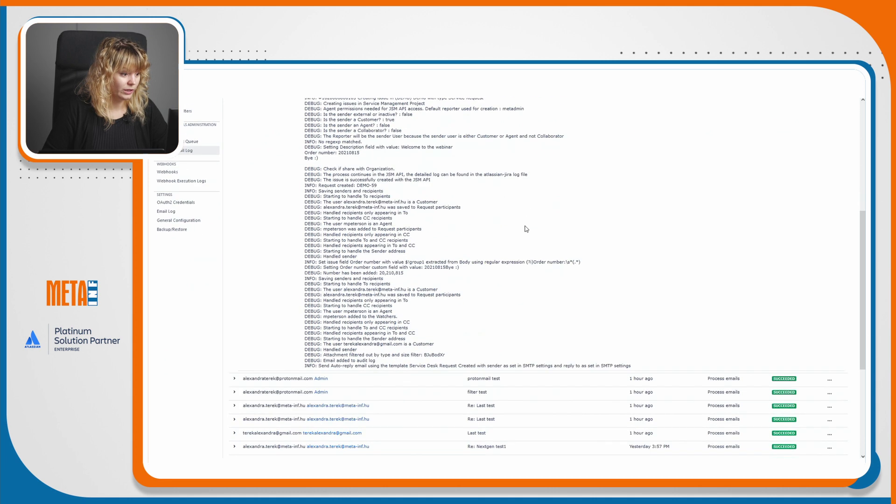
scroll(525, 228, up, 2)
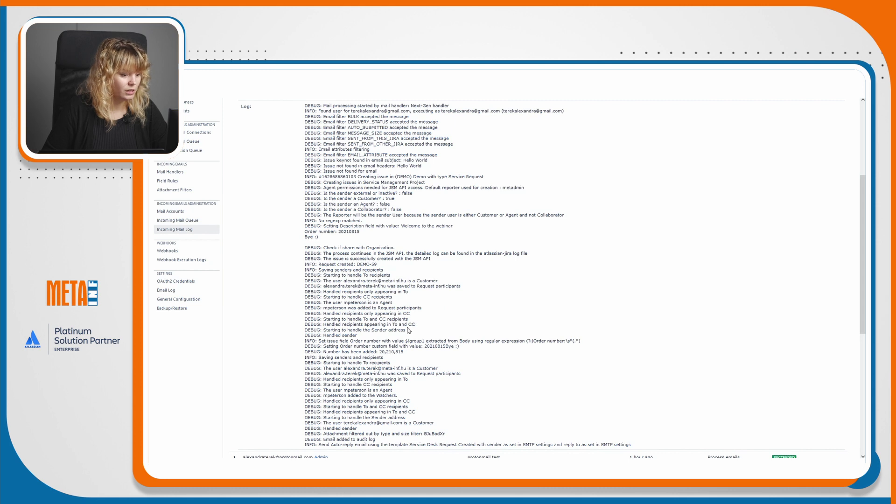
Highlight the Order number regex line in the log, then go to the Email Log.
drag(477, 340, 559, 339)
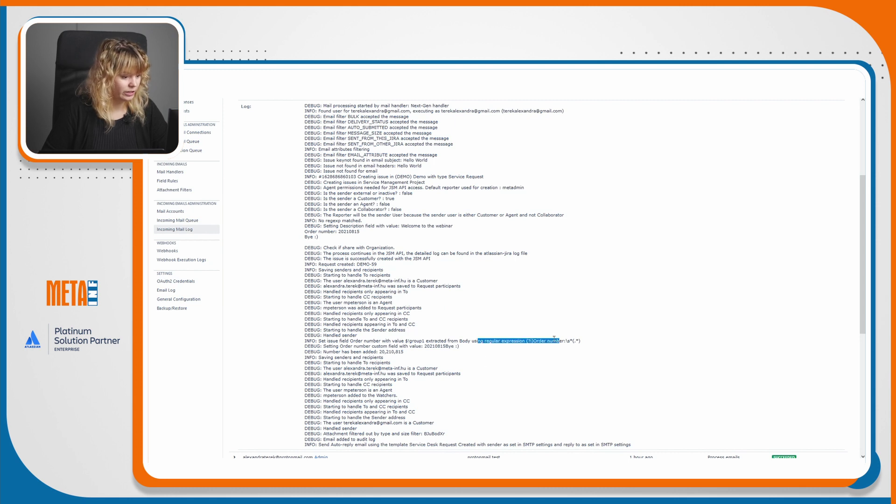
click(437, 341)
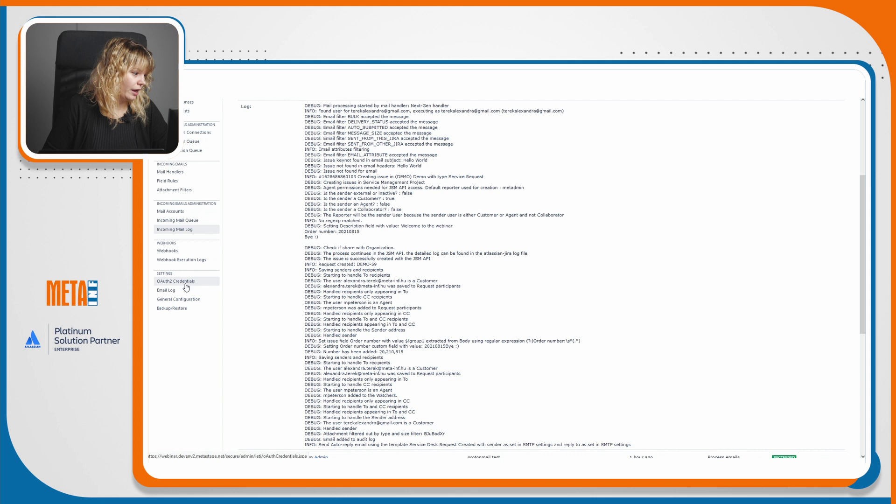
click(208, 291)
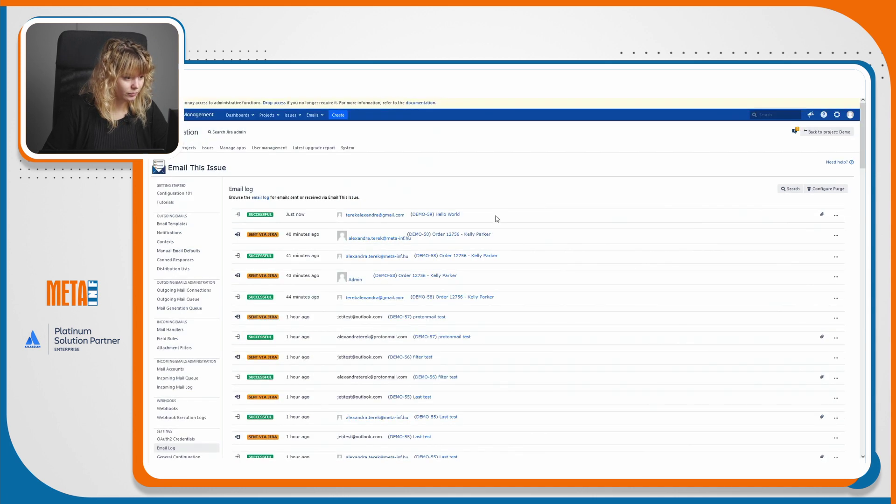
Open the (DEMO-59) Hello World request from the Email Log entry.
click(426, 217)
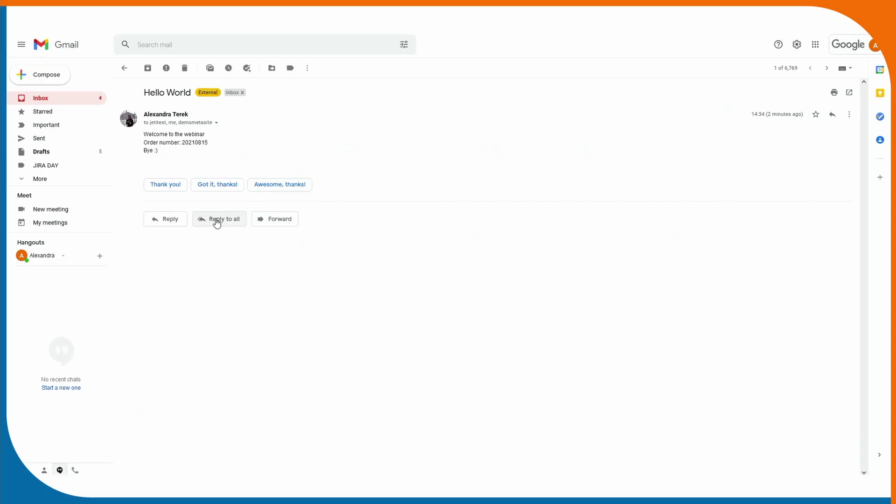
Reply to all in a pop-out window with 'This is a comment' and APPROVE below, then send.
click(225, 220)
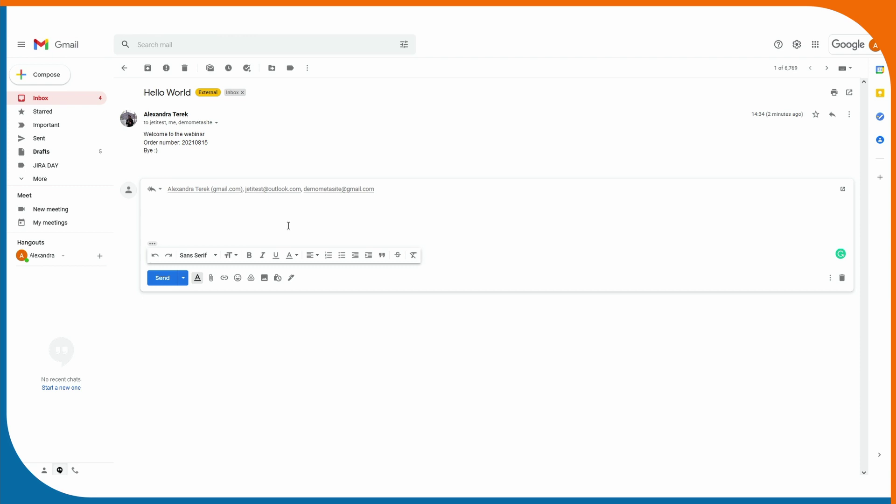
click(159, 190)
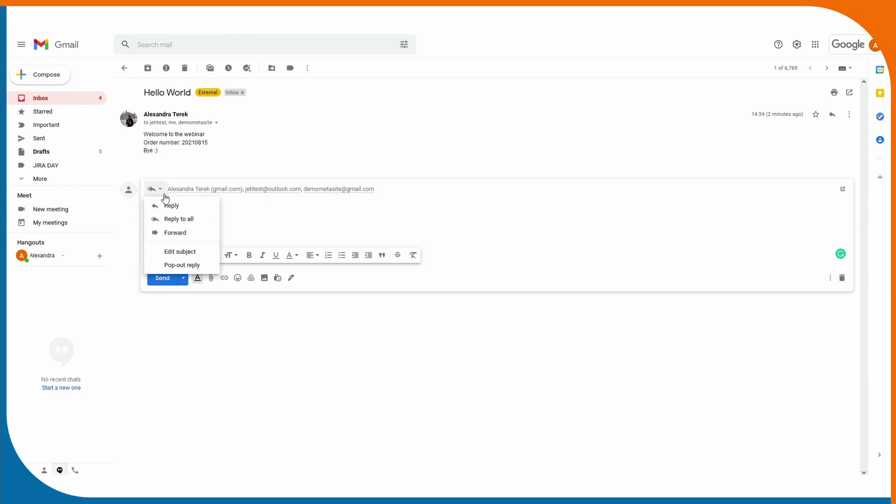
click(179, 251)
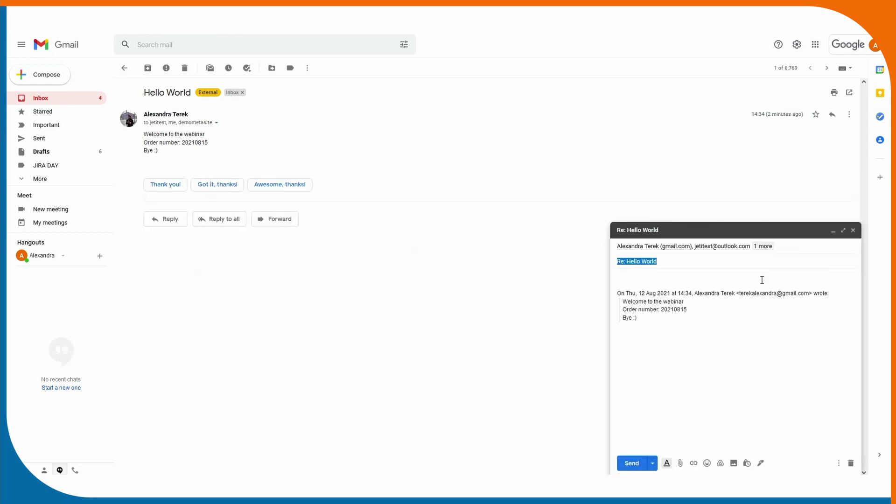
click(663, 310)
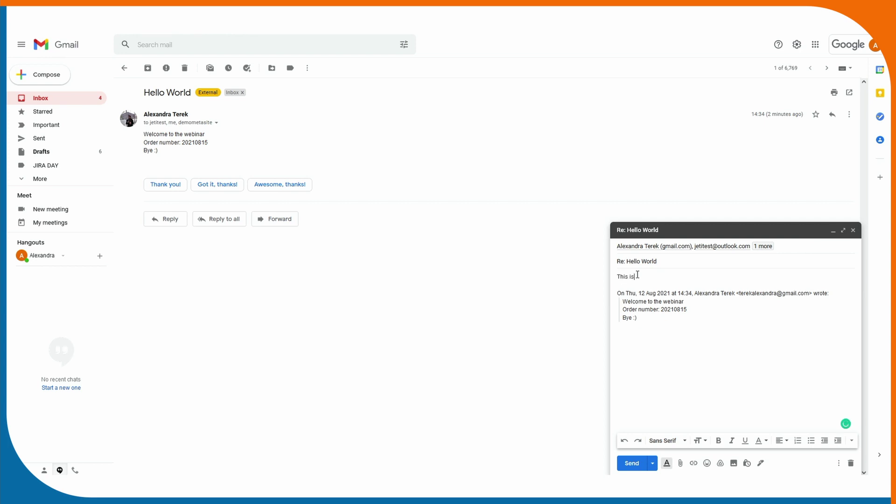
text(comment)
key(Return)
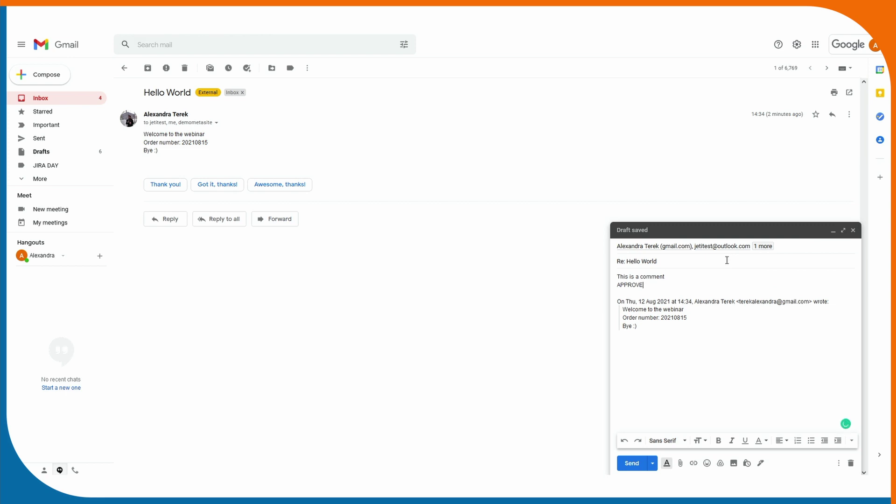
click(631, 463)
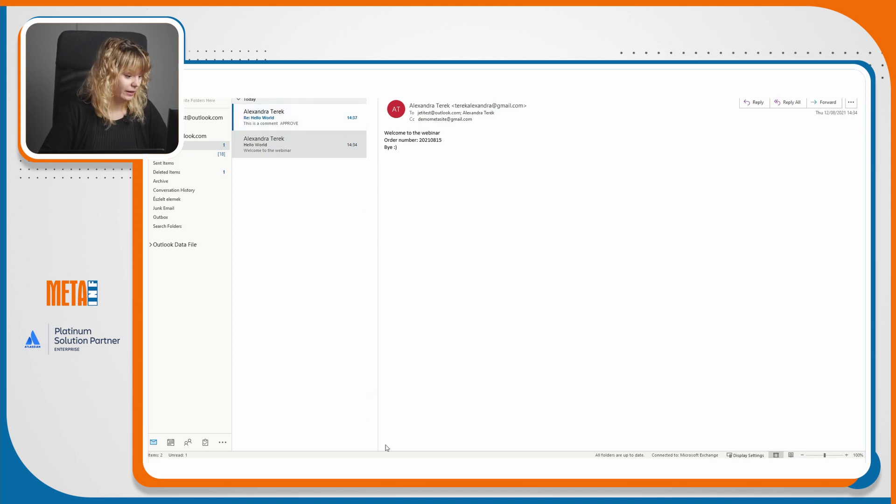
Leave Outlook and return to Jira's incoming mail administration page in Firefox.
mouse_move(387, 450)
mouse_move(287, 453)
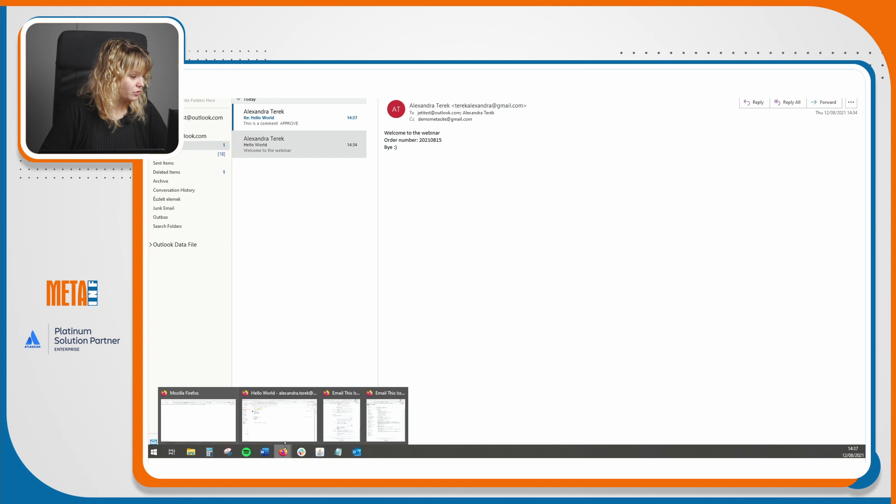
click(284, 428)
click(280, 63)
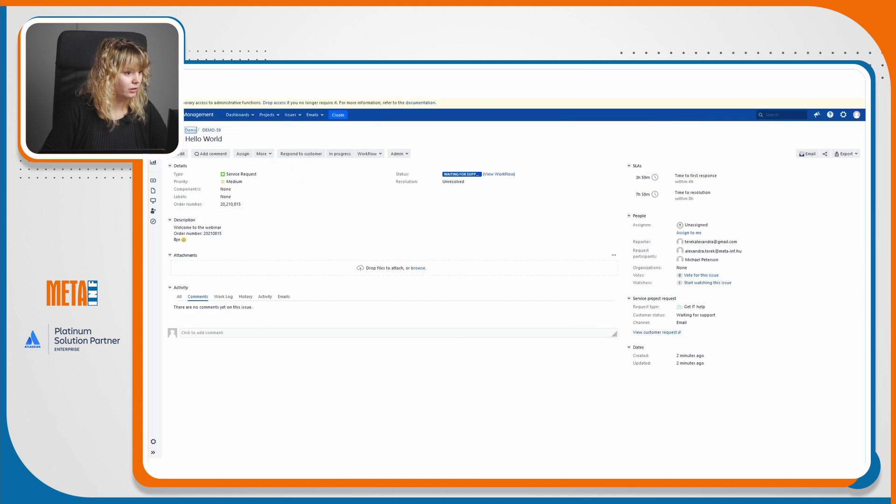
click(402, 76)
Open the Incoming Mail Queue from the Emails menu; no emails are waiting.
click(313, 115)
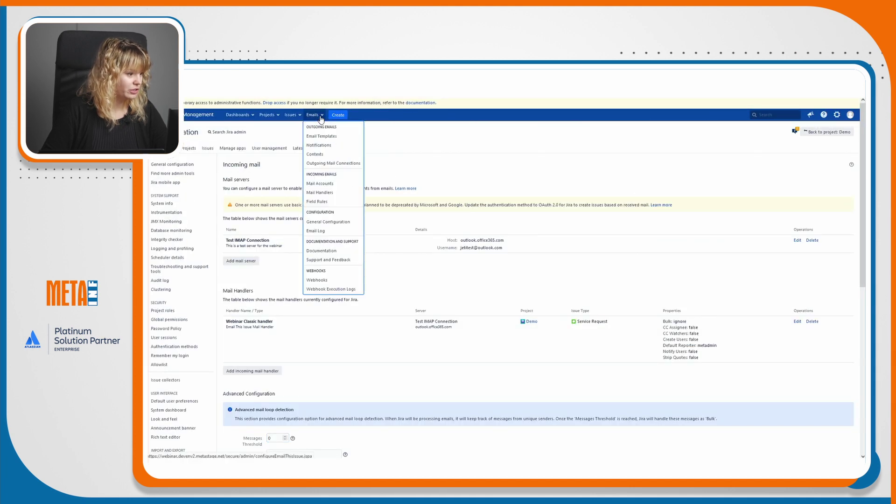
click(328, 222)
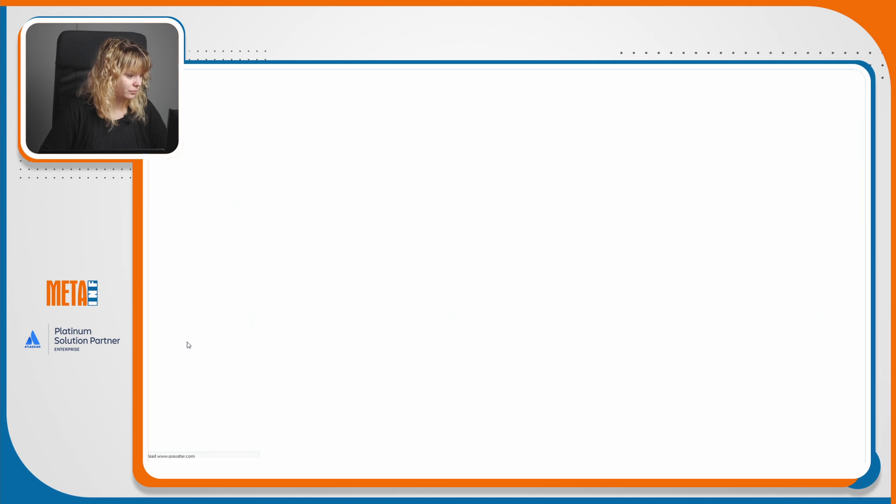
click(189, 380)
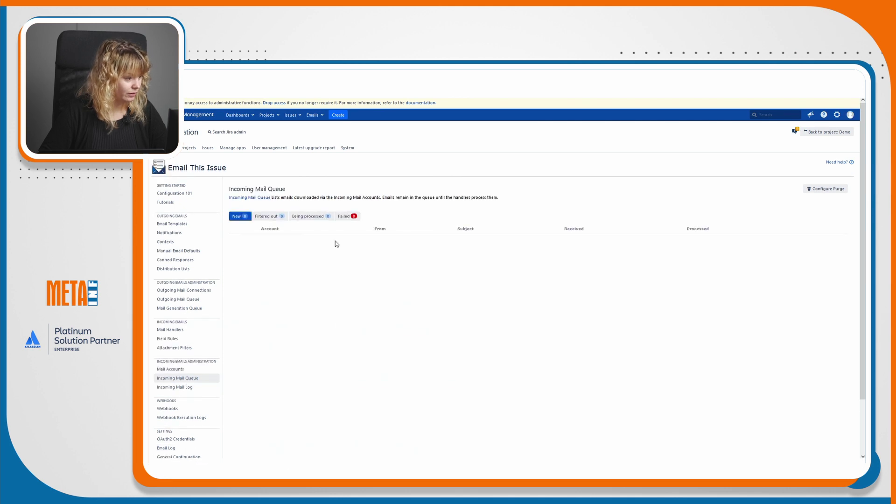
Open the Incoming Mail Log and inspect the Re: Hello World entry's EMAIL_ATTRIBUTE filter lines.
click(195, 390)
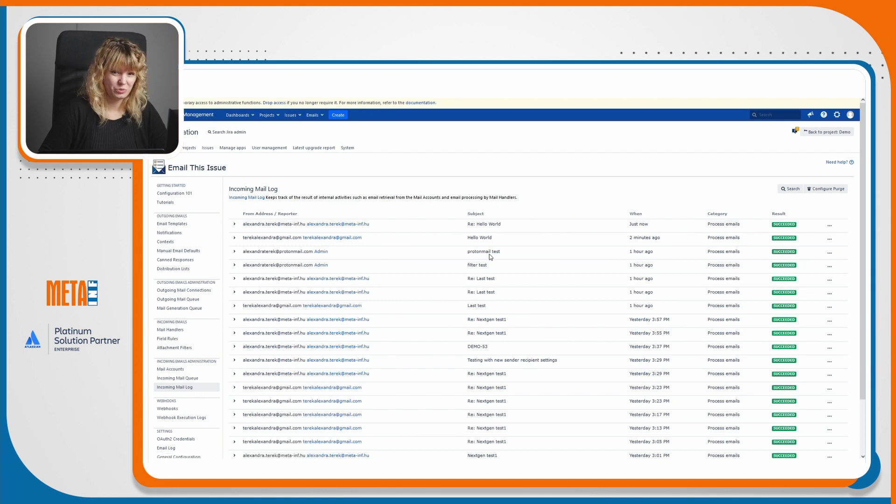
click(284, 223)
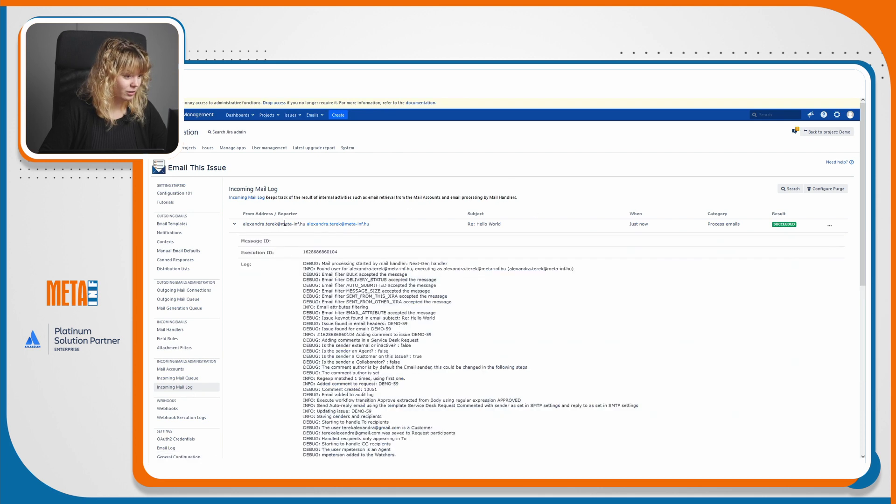
scroll(461, 250, down, 2)
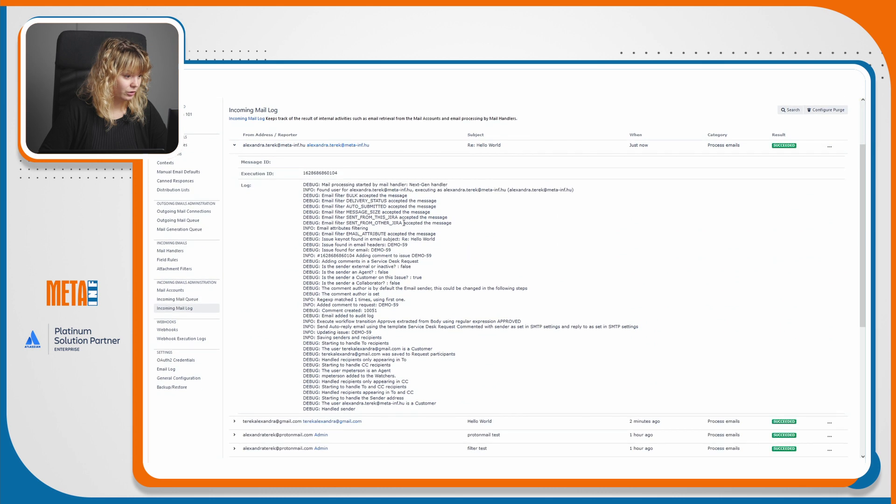
drag(351, 234, 441, 240)
click(441, 240)
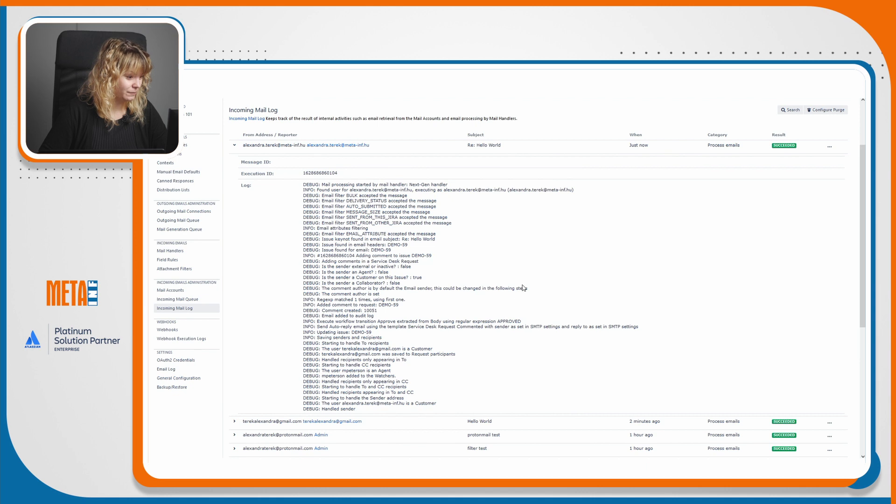
Reload the DEMO-59 issue tab to see the reply added as a comment.
key(ctrl+Tab)
key(ctrl+l)
key(Return)
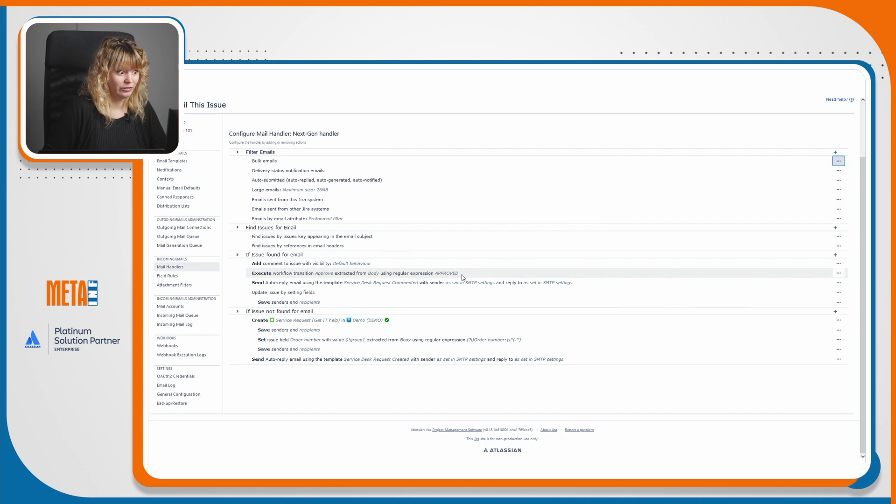
drag(458, 274, 436, 274)
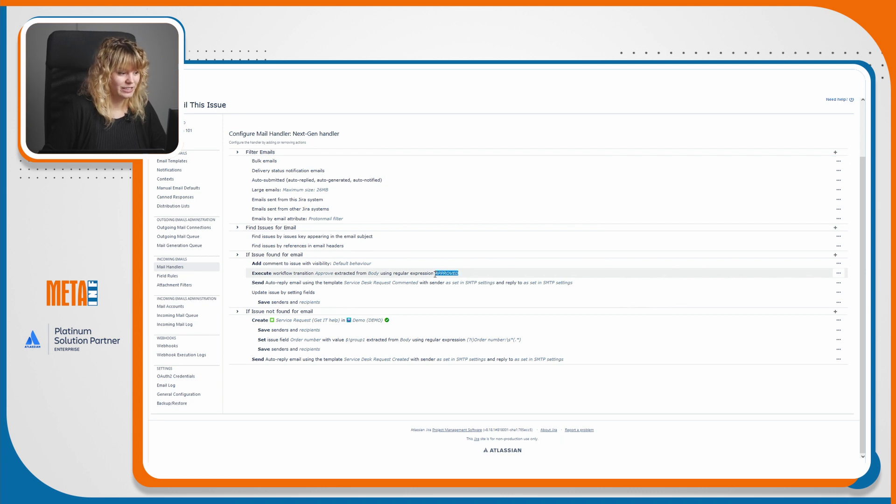
click(435, 274)
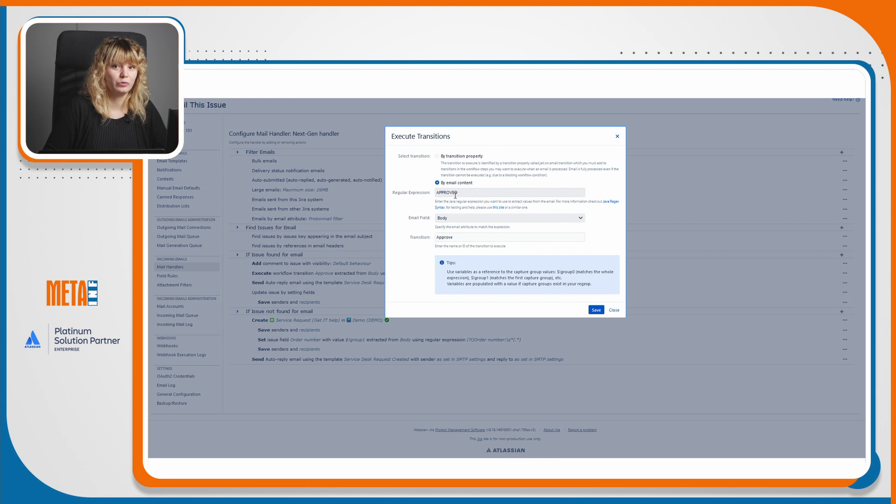
drag(461, 195, 434, 191)
key(ctrl+c)
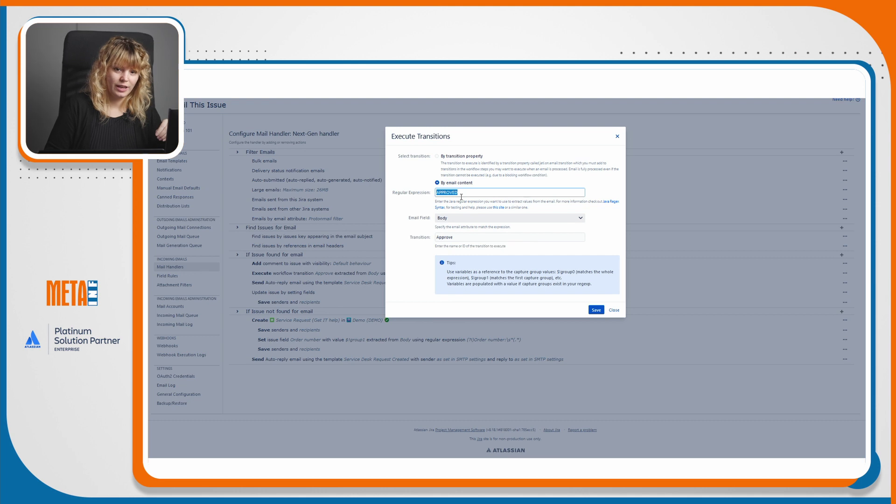
click(616, 310)
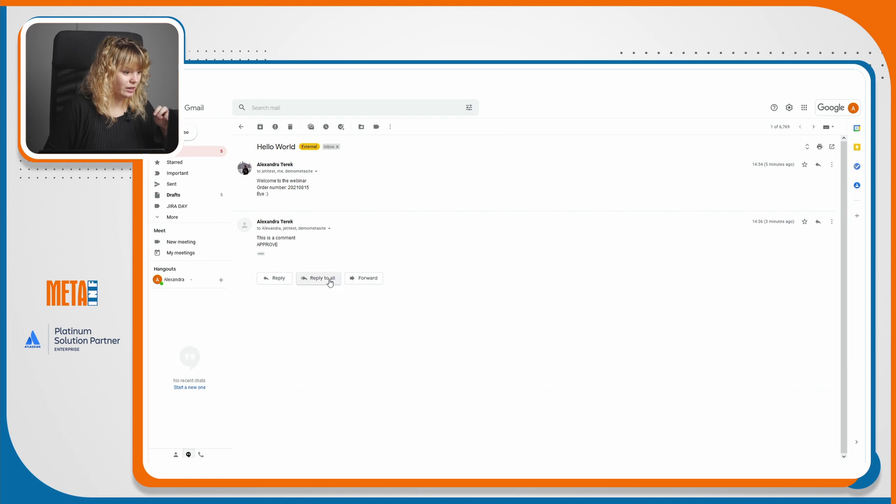
Reply to all on the Hello World thread with APPROVED pasted as the body.
click(327, 278)
key(ctrl+v)
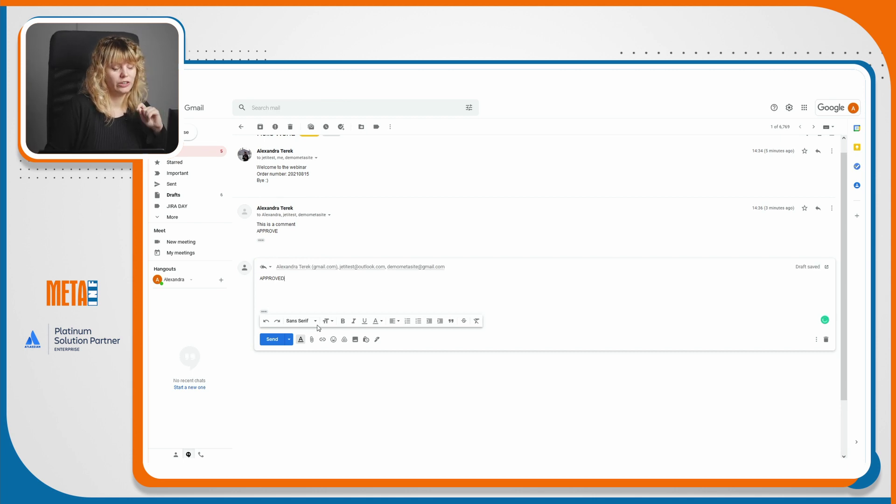
click(273, 340)
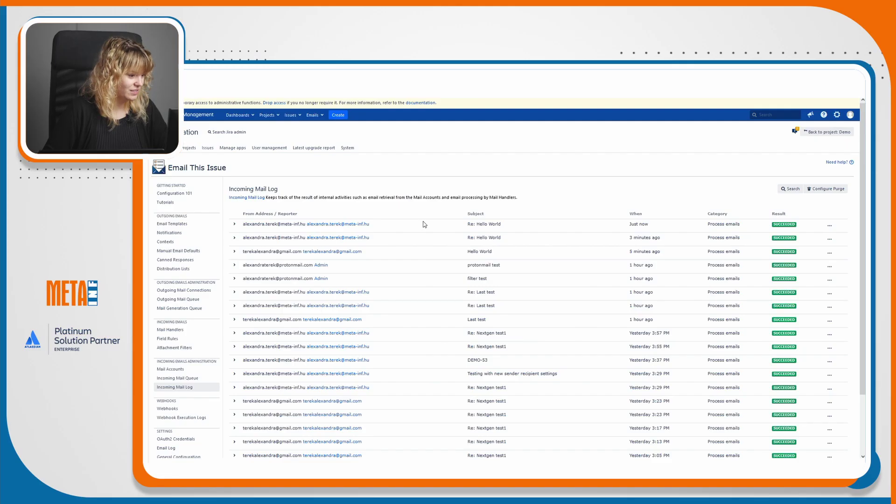
Expand the newest Re: Hello World entry in the Jira mail log and review its processing.
click(424, 225)
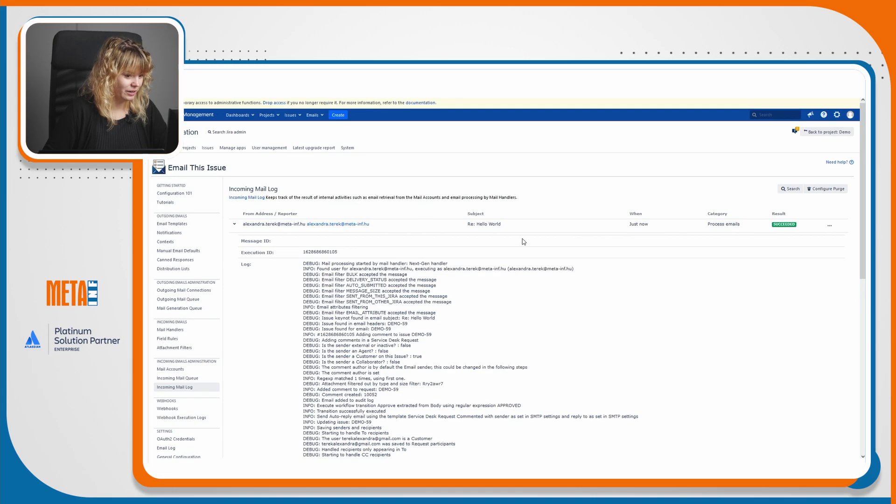
scroll(523, 239, down, 1)
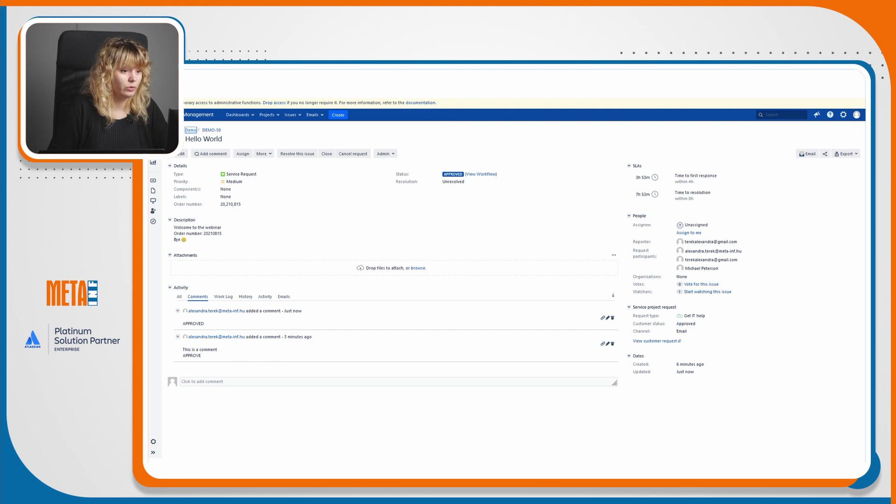
key(ctrl+t)
Open FreeFormatter's Java Regex Tester and scroll through its input fields.
text(rege)
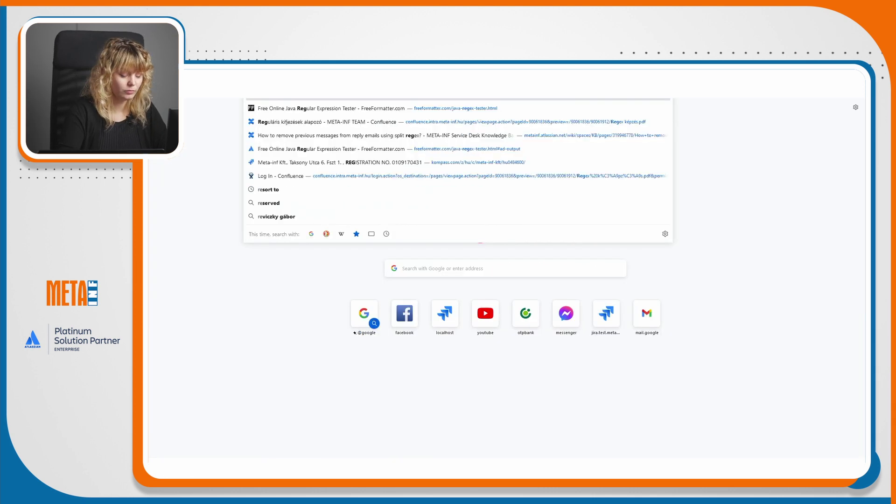
click(374, 113)
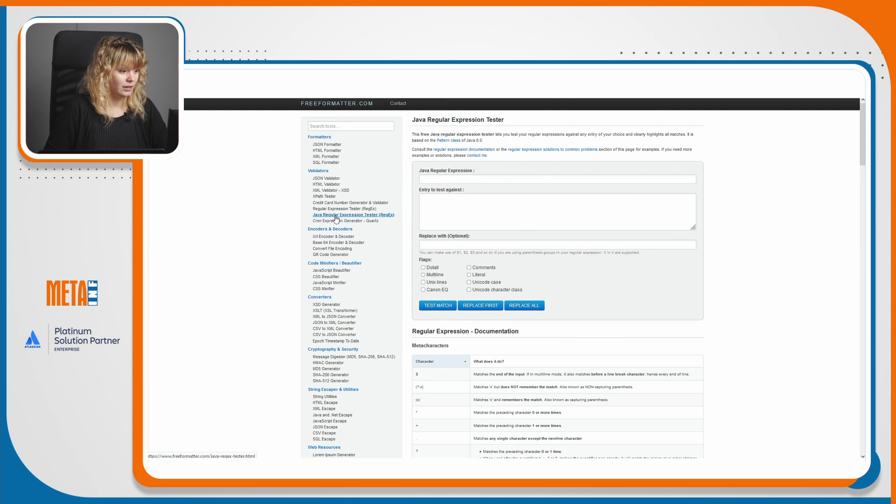
click(451, 180)
scroll(510, 197, down, 5)
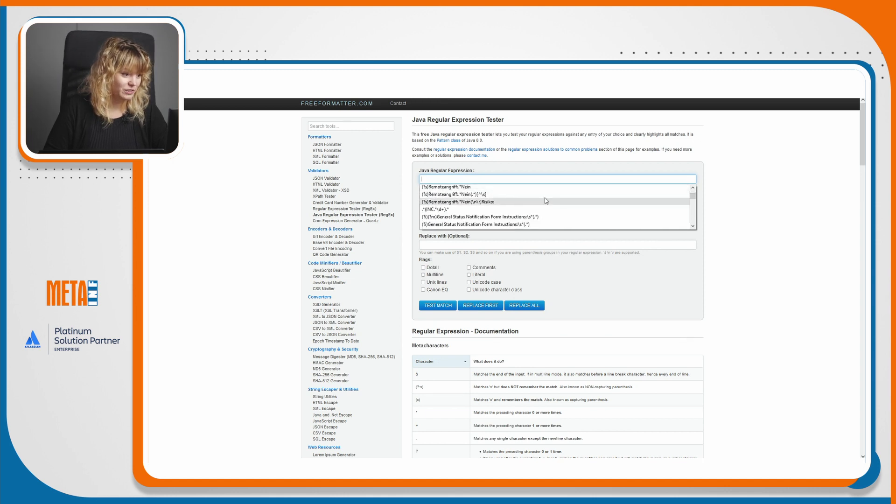
scroll(556, 200, down, 5)
scroll(593, 208, down, 6)
click(603, 168)
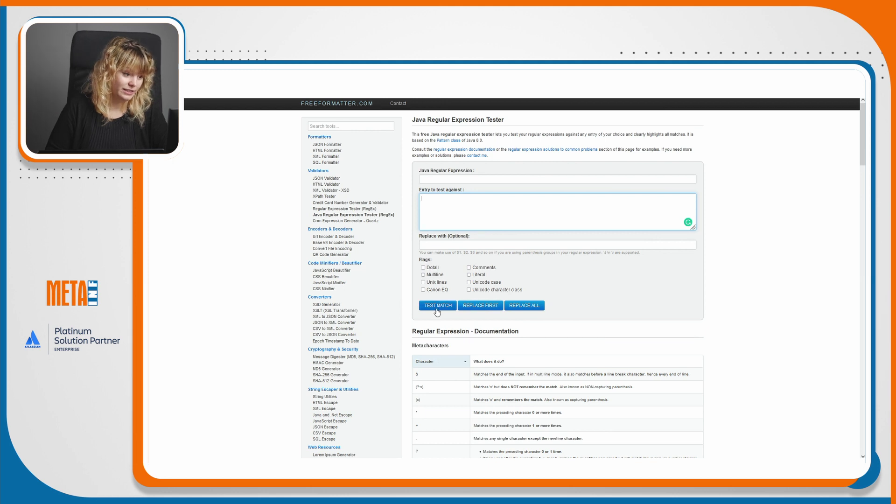
Test (?i)Order number:\s*(.*) from autocomplete against 'world'; no match is found.
click(510, 180)
click(500, 194)
click(499, 201)
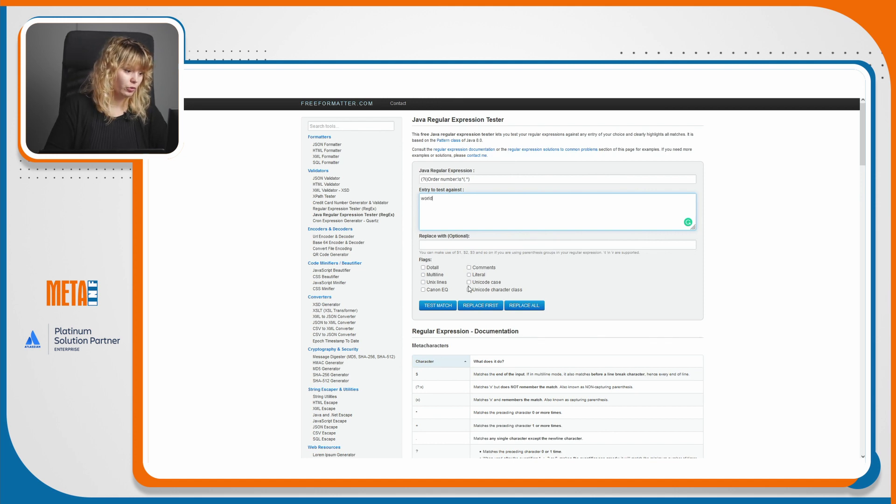
click(438, 305)
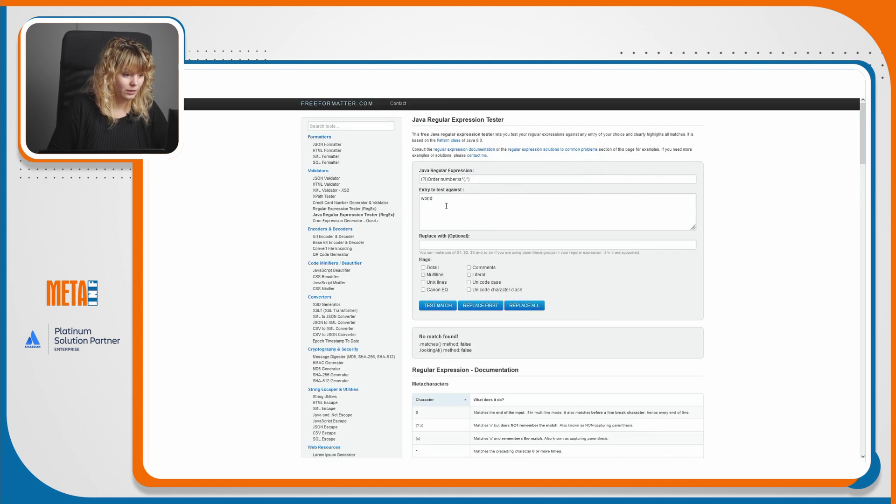
scroll(446, 206, down, 4)
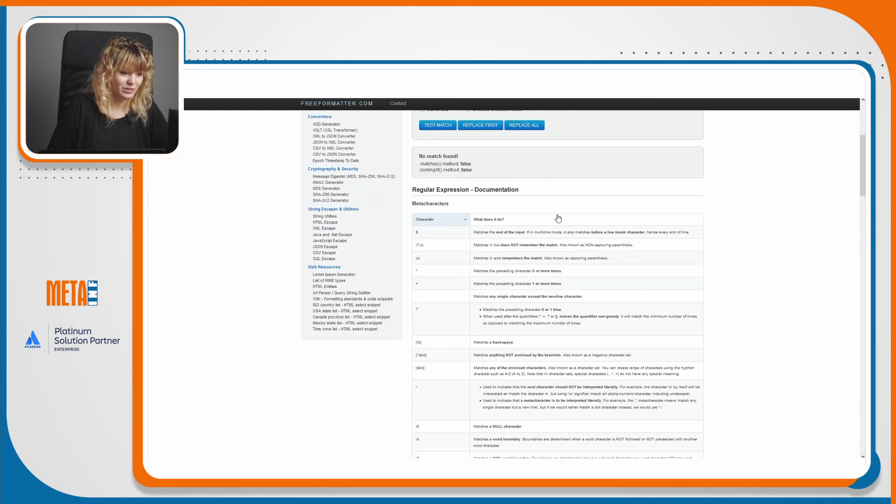
scroll(557, 218, down, 5)
scroll(626, 255, up, 10)
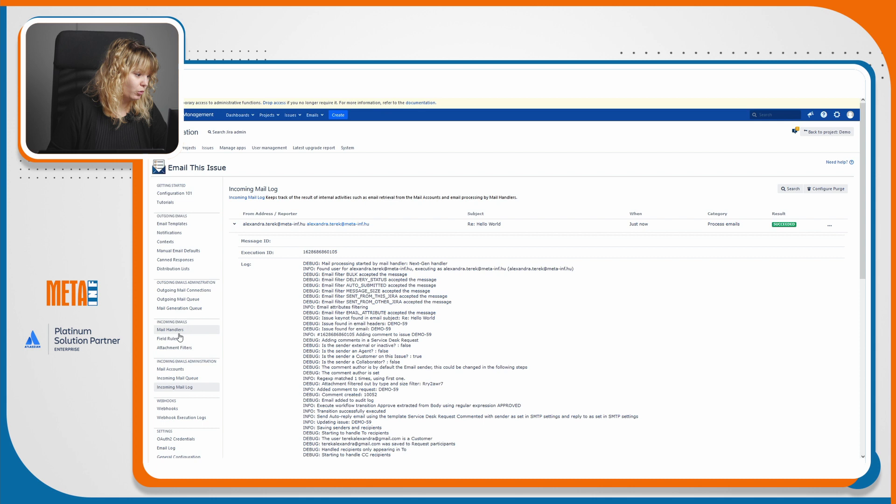
Look over the Field Rules page, including the Demo Service Request context and Order number rule actions.
click(180, 337)
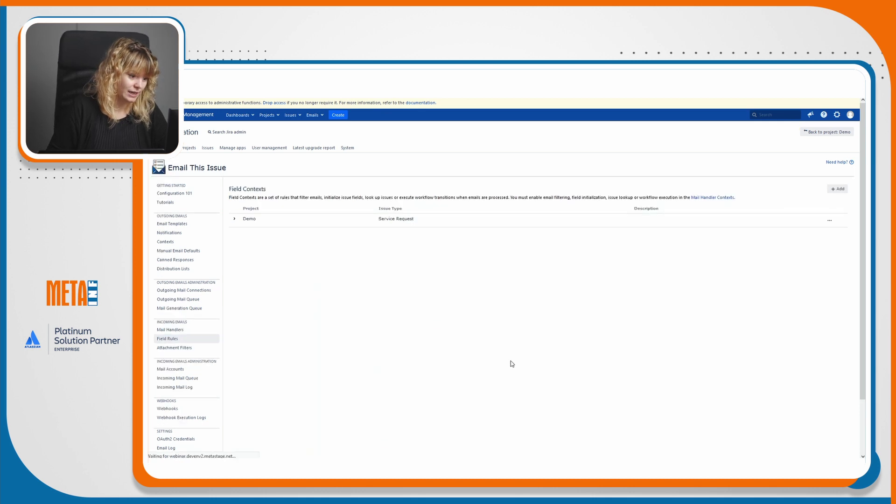
click(827, 223)
click(822, 228)
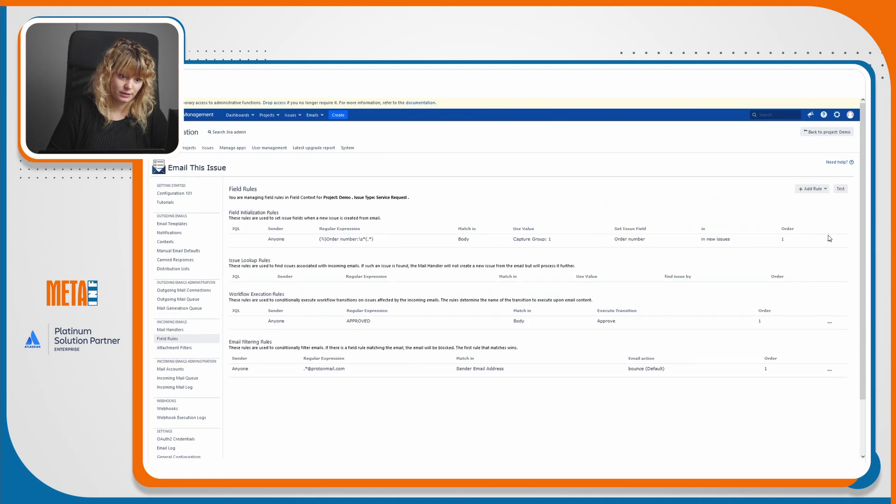
click(829, 241)
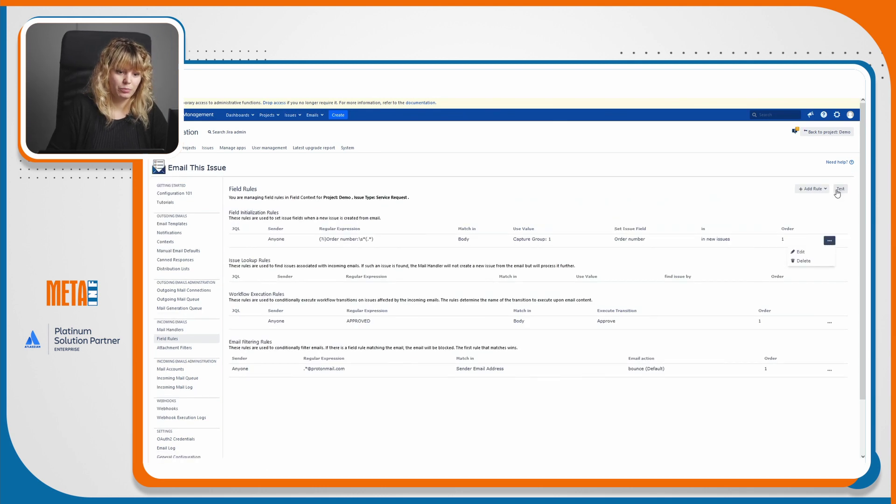
click(635, 194)
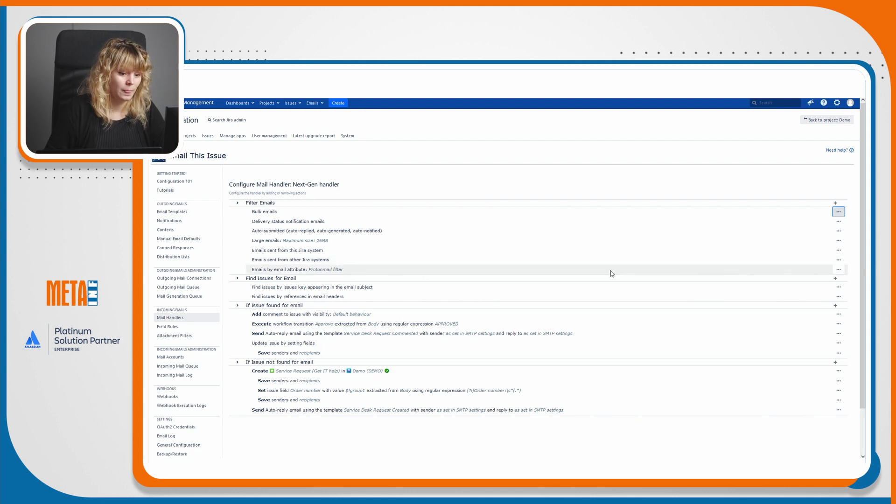
click(839, 270)
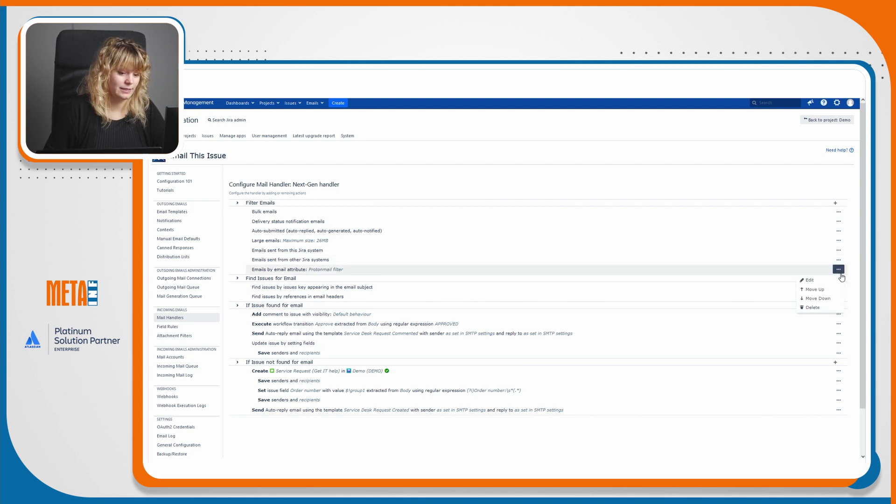
click(807, 279)
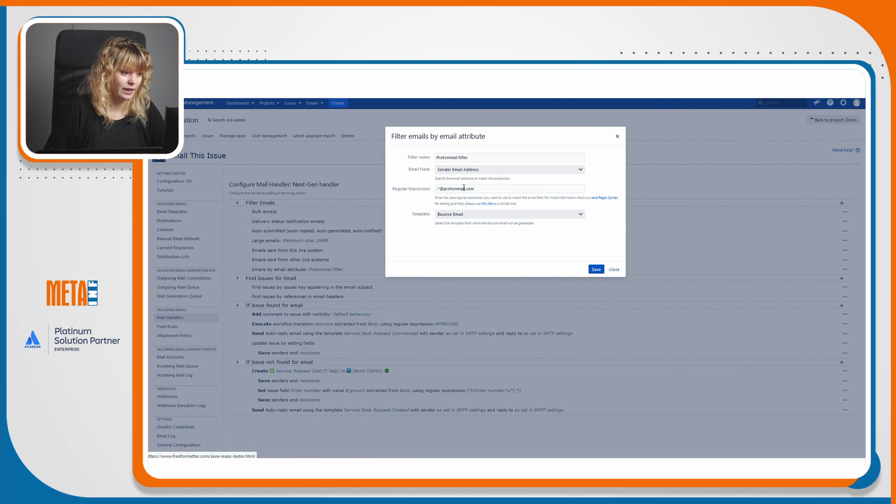
click(483, 189)
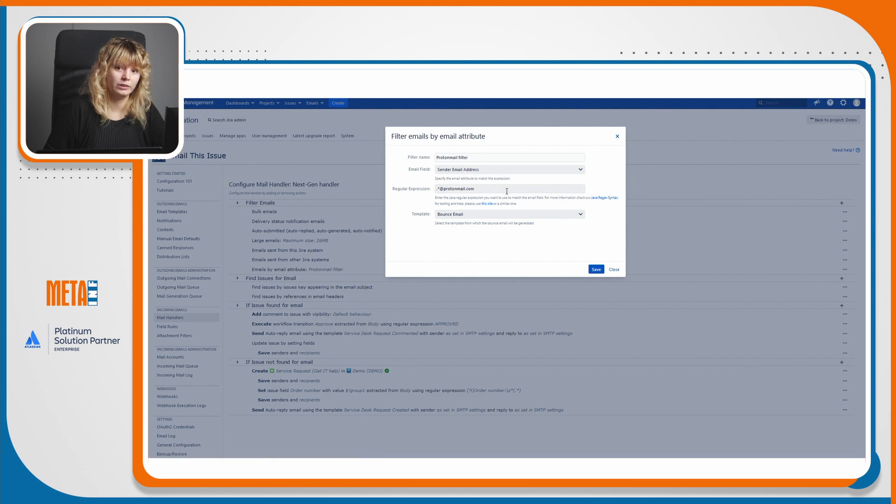
click(457, 215)
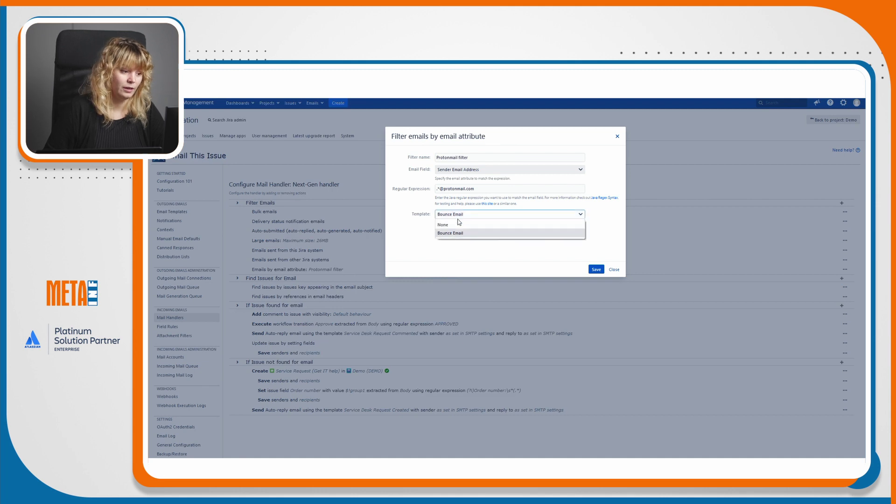
click(459, 222)
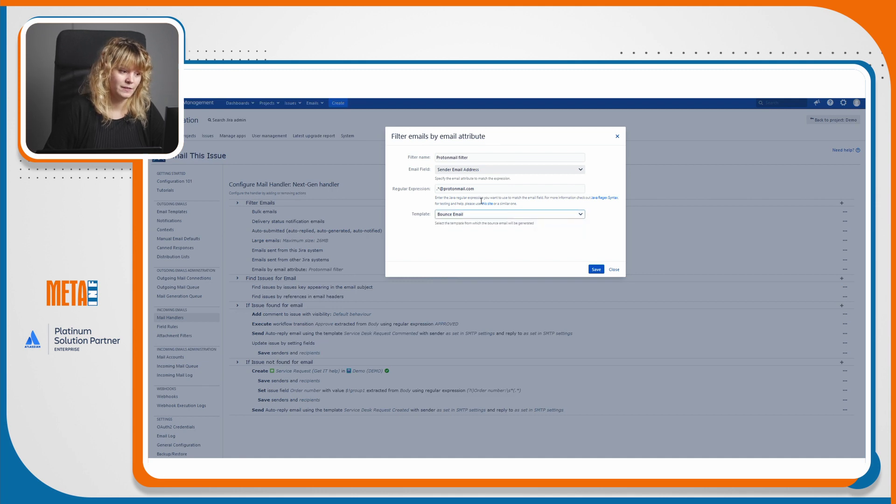
click(596, 270)
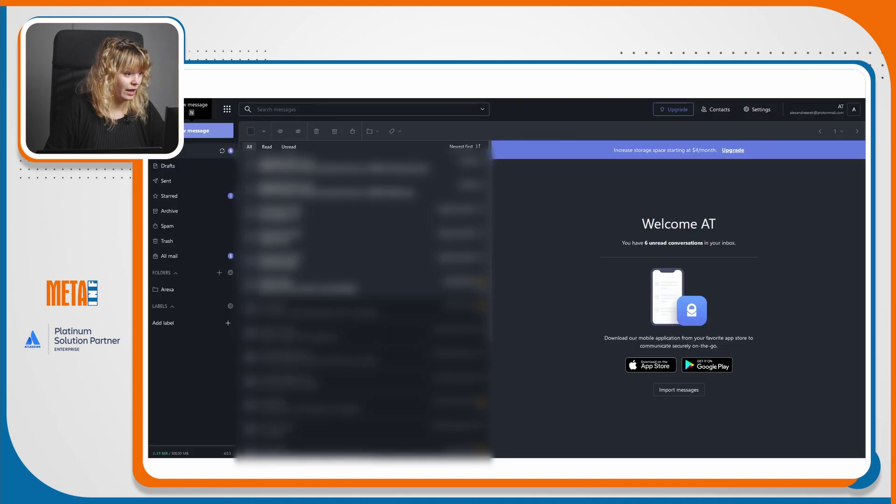
Start a new ProtonMail message addressed to the suggested Outlook test mailbox.
click(204, 131)
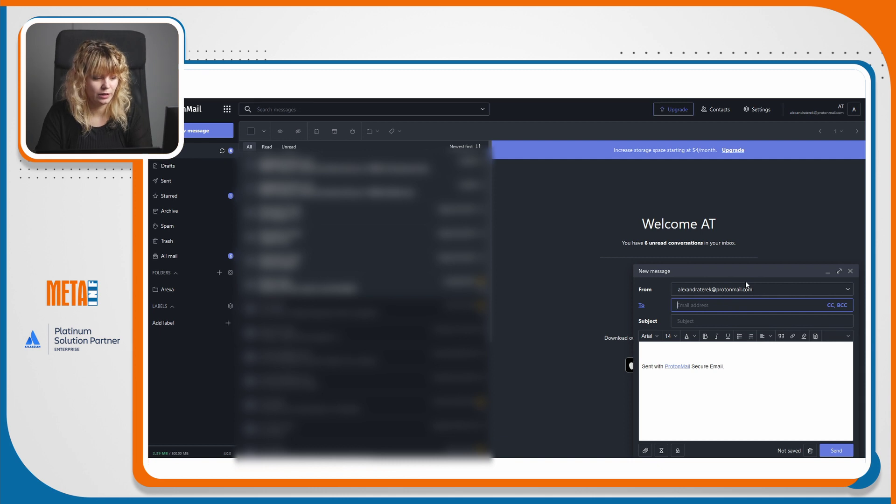
text(jeti)
click(728, 320)
click(725, 322)
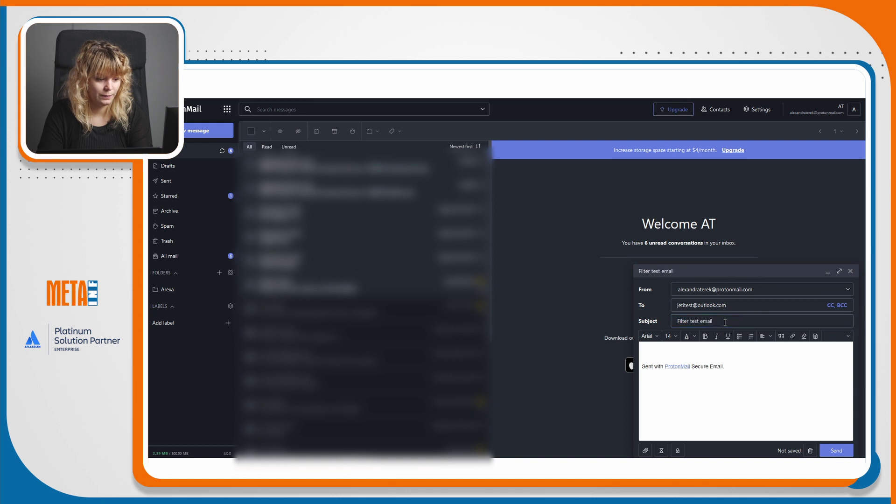
Write 'This is a test' as the body and send the email.
click(706, 357)
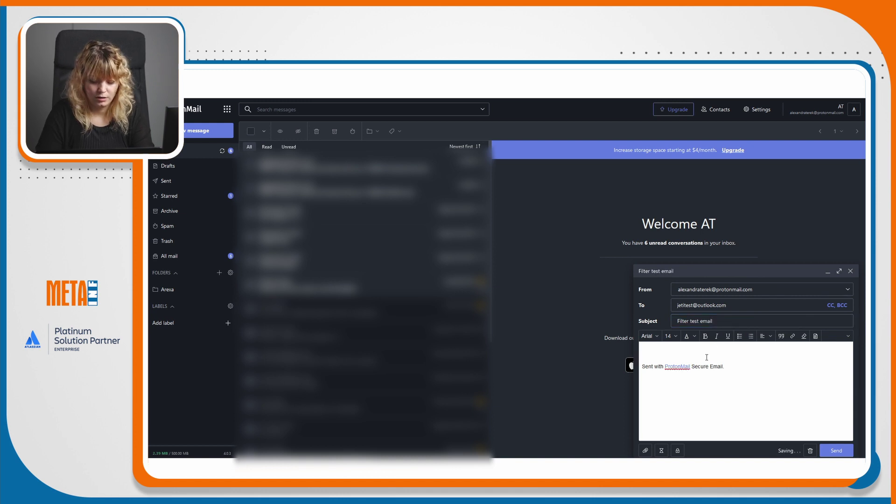
text(This is a test)
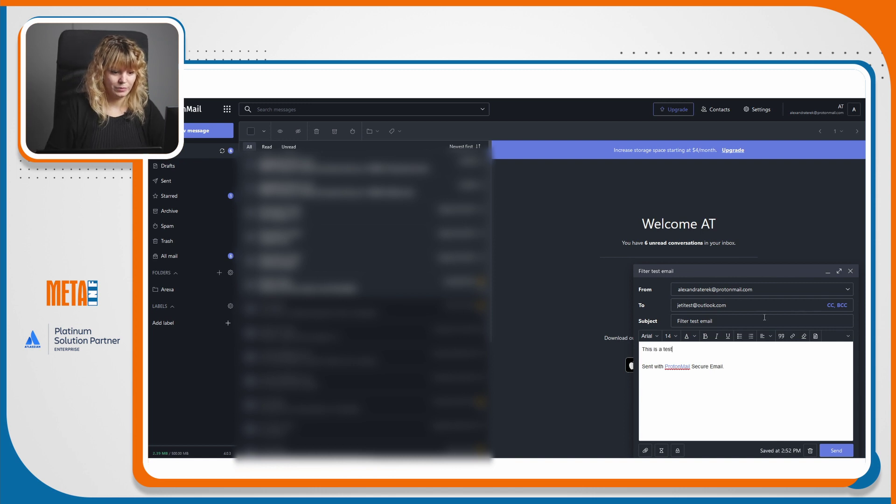
click(835, 450)
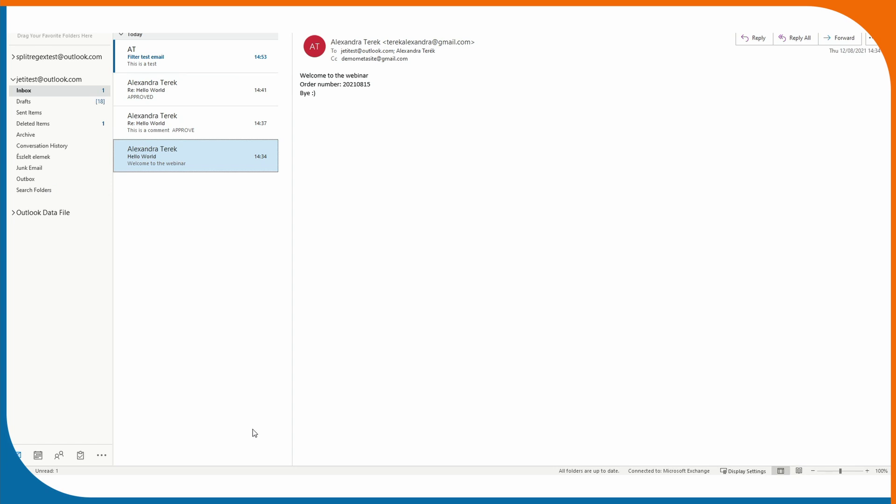
Confirm the Filter test email reached the Outlook inbox, then return to the Jira Firefox window.
mouse_move(264, 473)
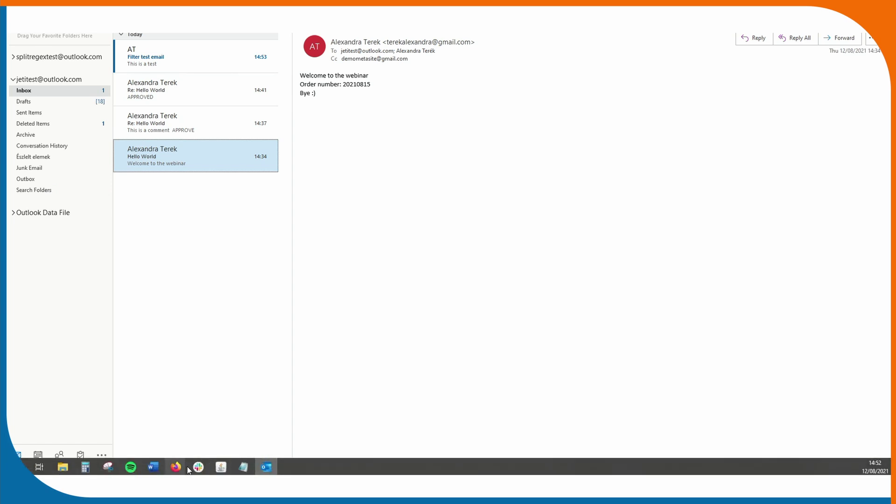
mouse_move(176, 467)
click(222, 431)
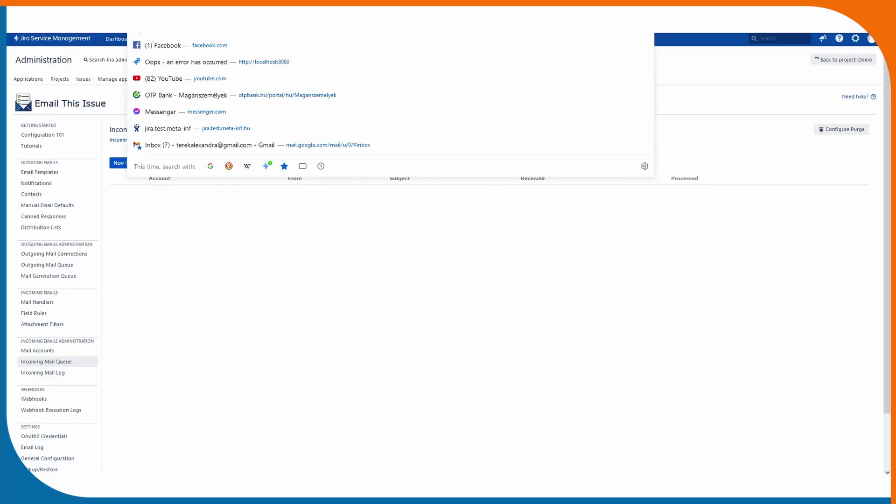
Reload the Incoming Mail Queue and expand the Filter test email under Filtered out.
key(Return)
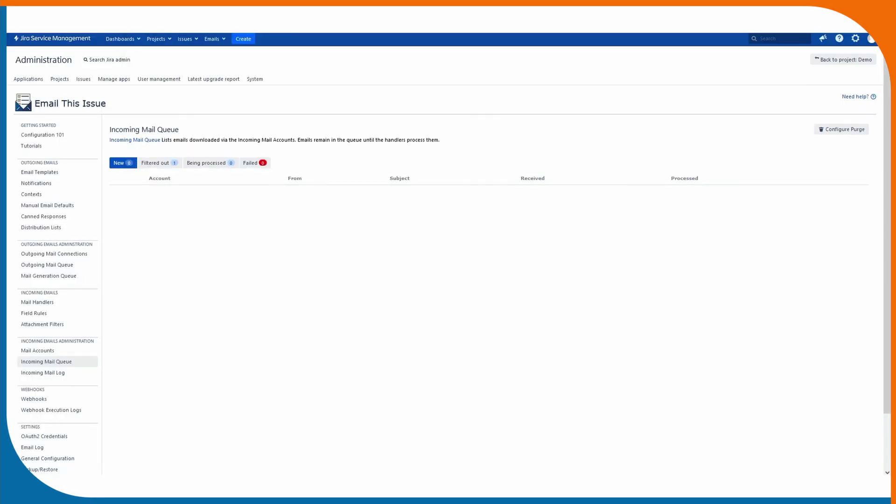
click(151, 162)
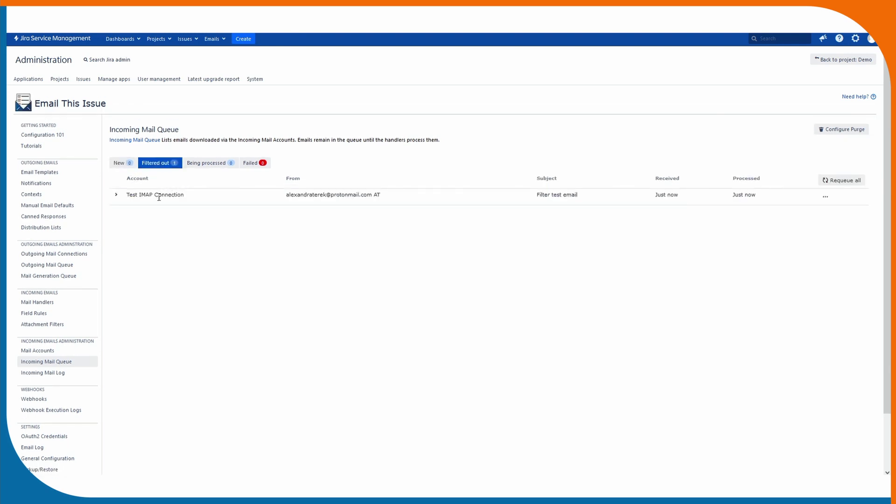
click(159, 196)
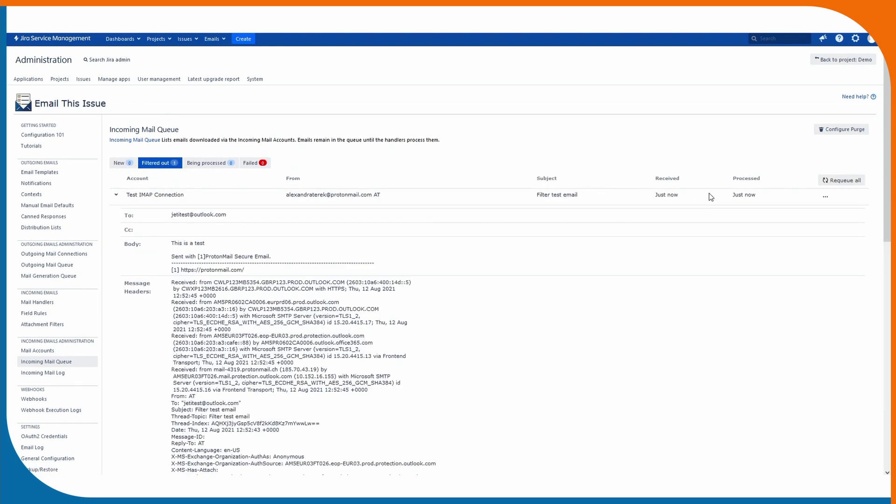
scroll(710, 196, down, 10)
scroll(709, 196, up, 6)
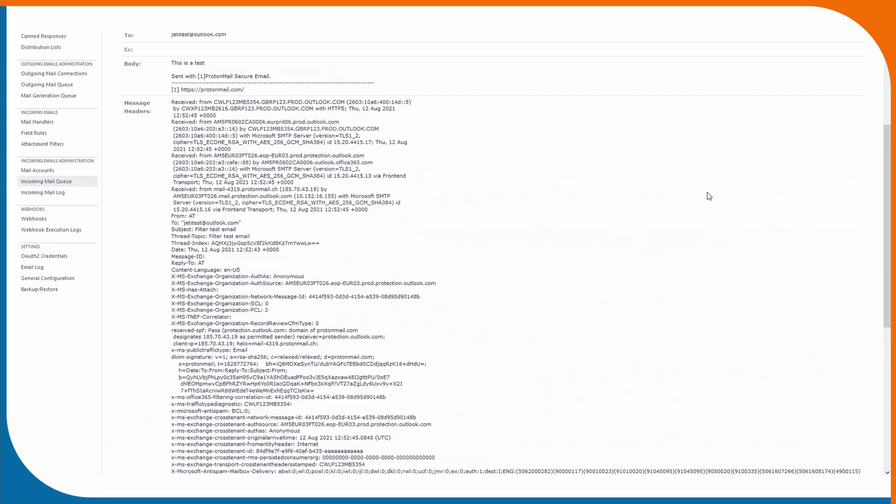
scroll(709, 196, up, 4)
click(52, 373)
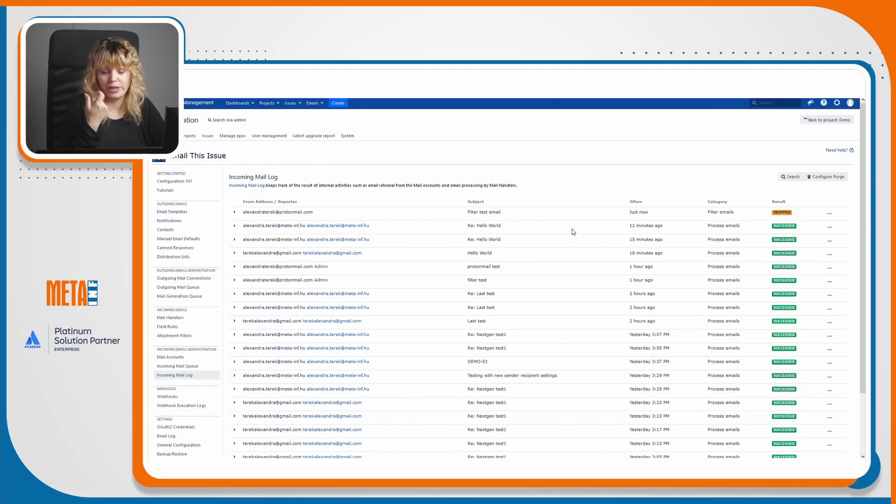
click(560, 213)
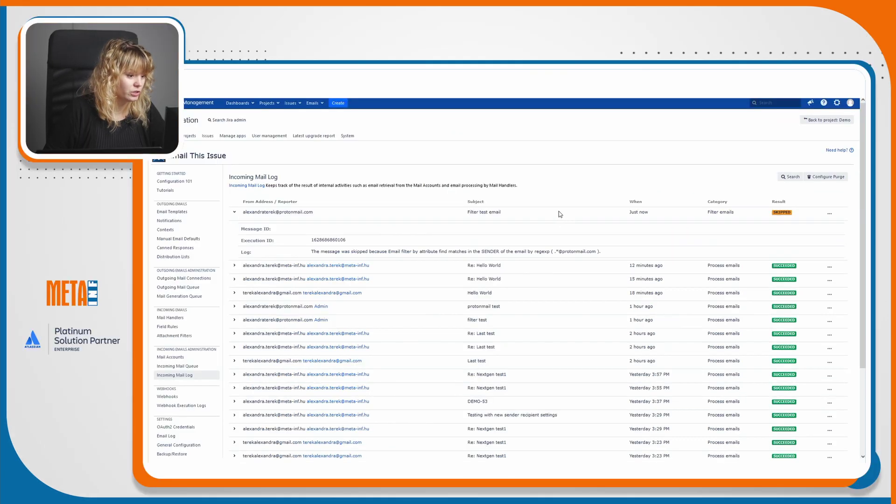